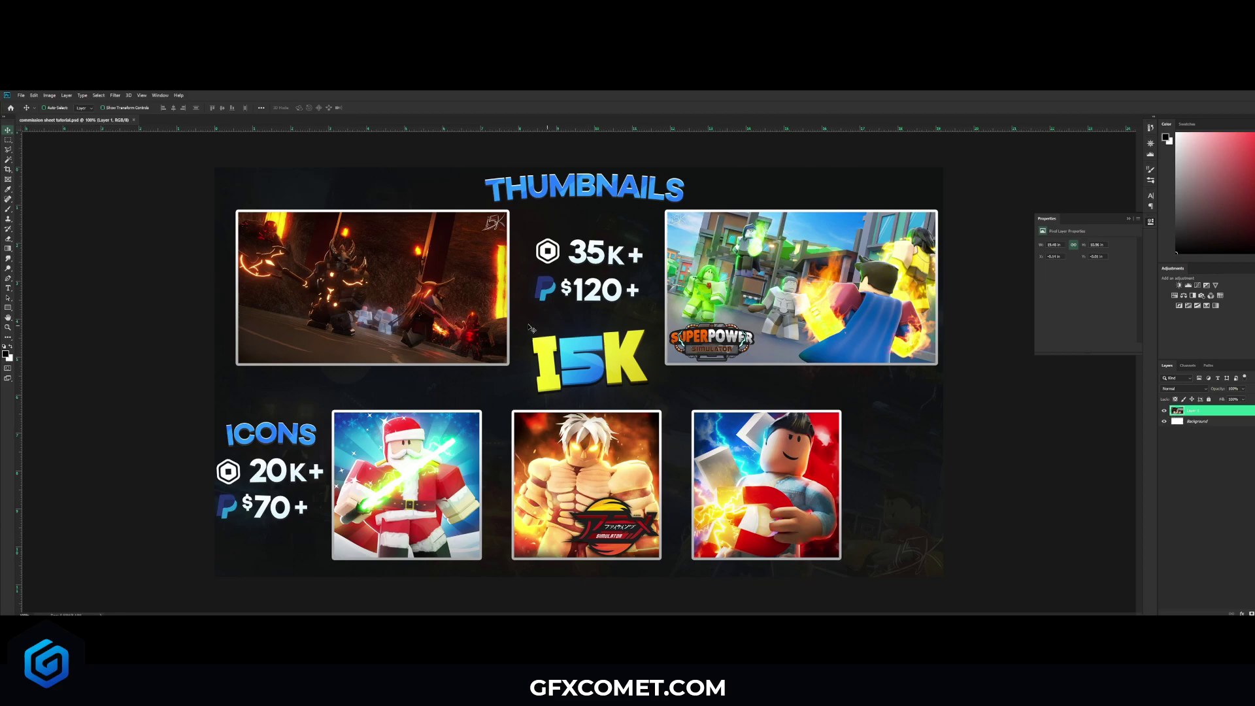
Collapse the Properties panel and hide Layer 1 so only the blank white canvas shows.
{"action": "left_click", "coordinate": [1151, 222]}
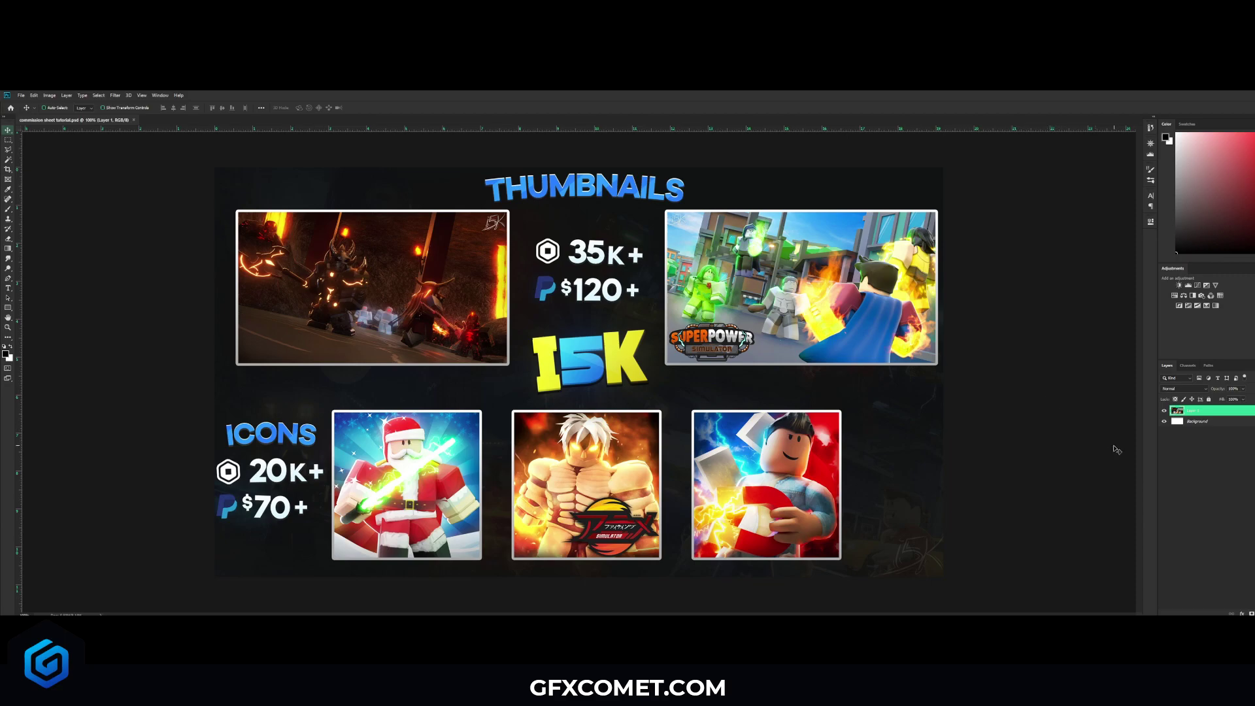
{"action": "left_click", "coordinate": [1162, 410]}
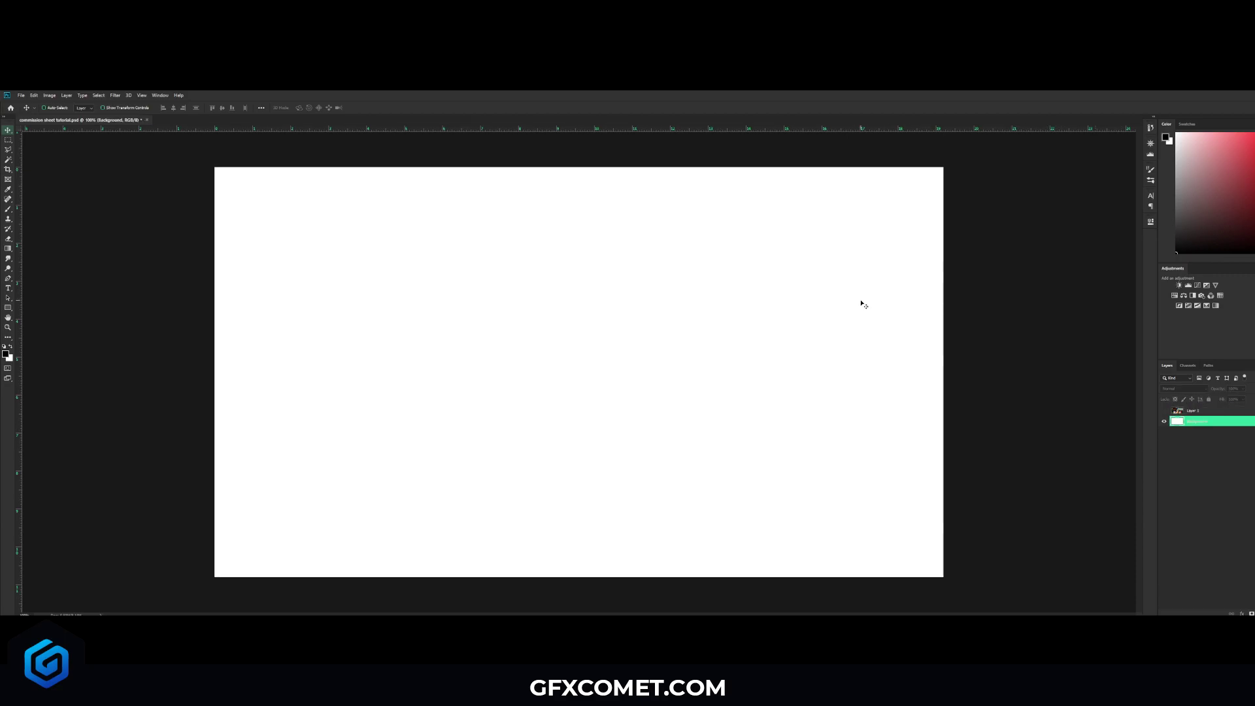
Set the foreground colour to 141414, fill the Background layer with it, and save.
{"action": "left_click", "coordinate": [6, 354]}
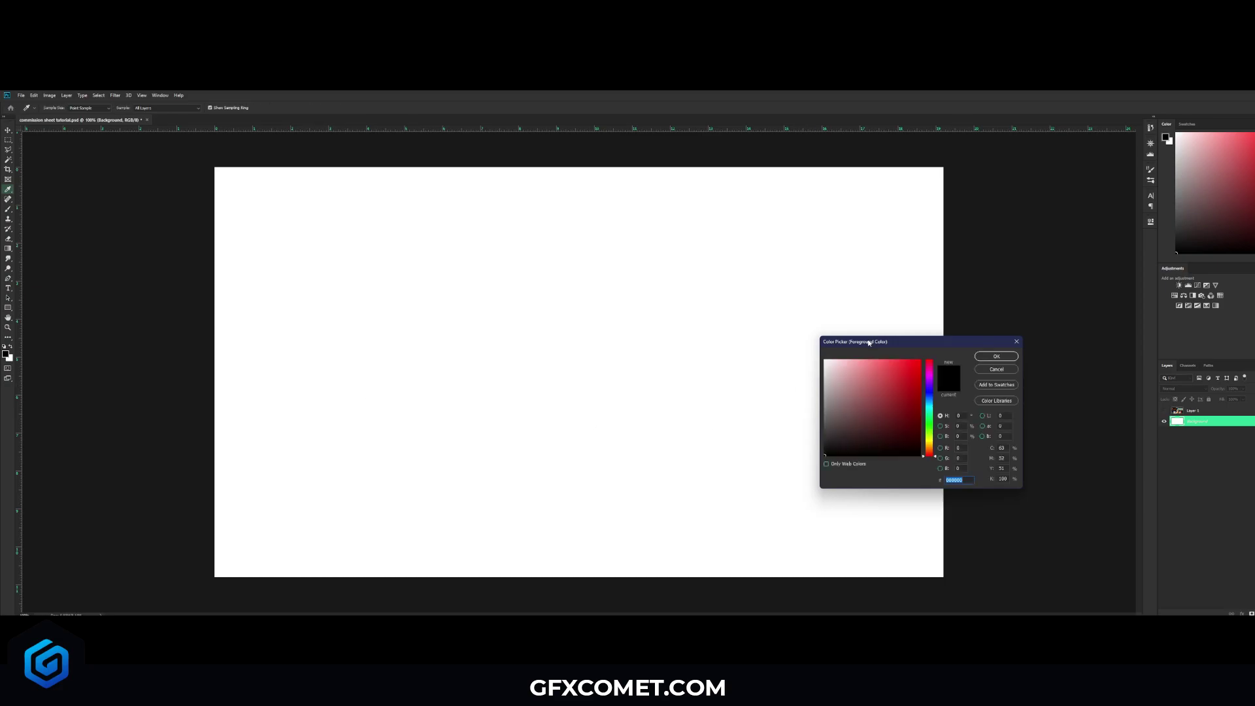
{"action": "mouse_move", "coordinate": [615, 437]}
{"action": "left_mouse_down"}
{"action": "mouse_move", "coordinate": [597, 421]}
{"action": "mouse_move", "coordinate": [584, 448]}
{"action": "mouse_move", "coordinate": [579, 433]}
{"action": "left_mouse_up"}
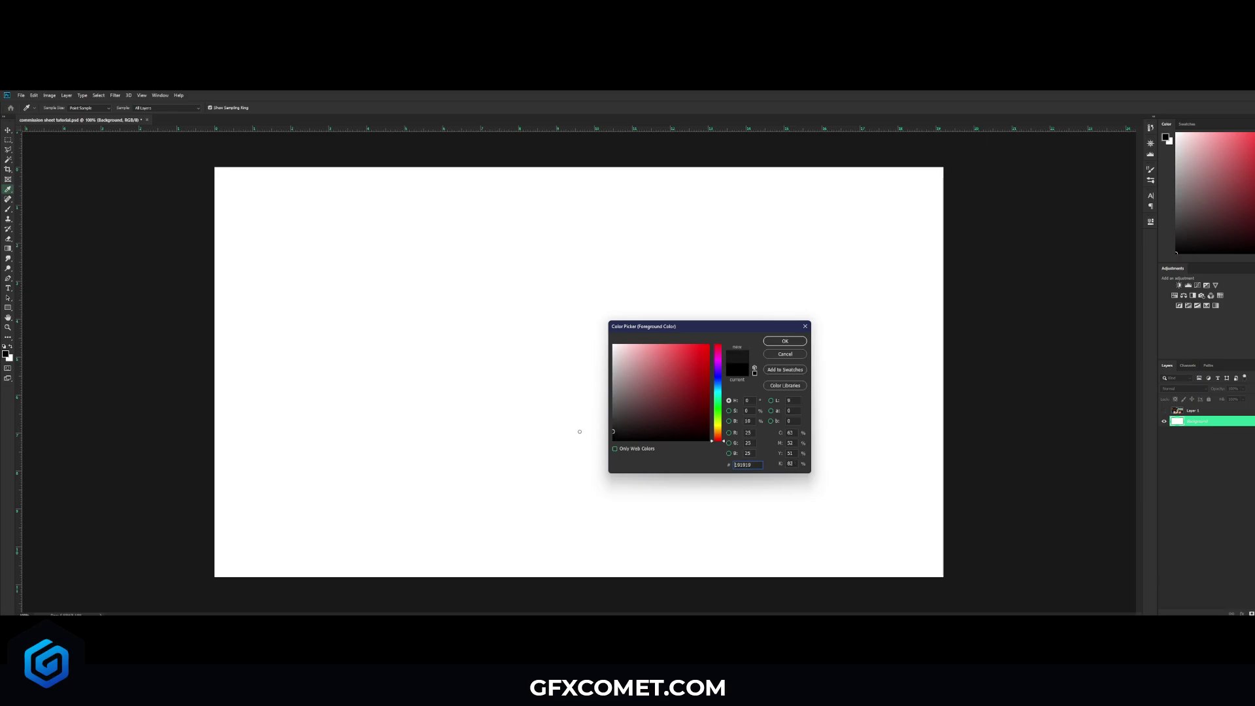
{"action": "left_click", "coordinate": [614, 433]}
{"action": "key", "text": "Return"}
{"action": "key", "text": "v"}
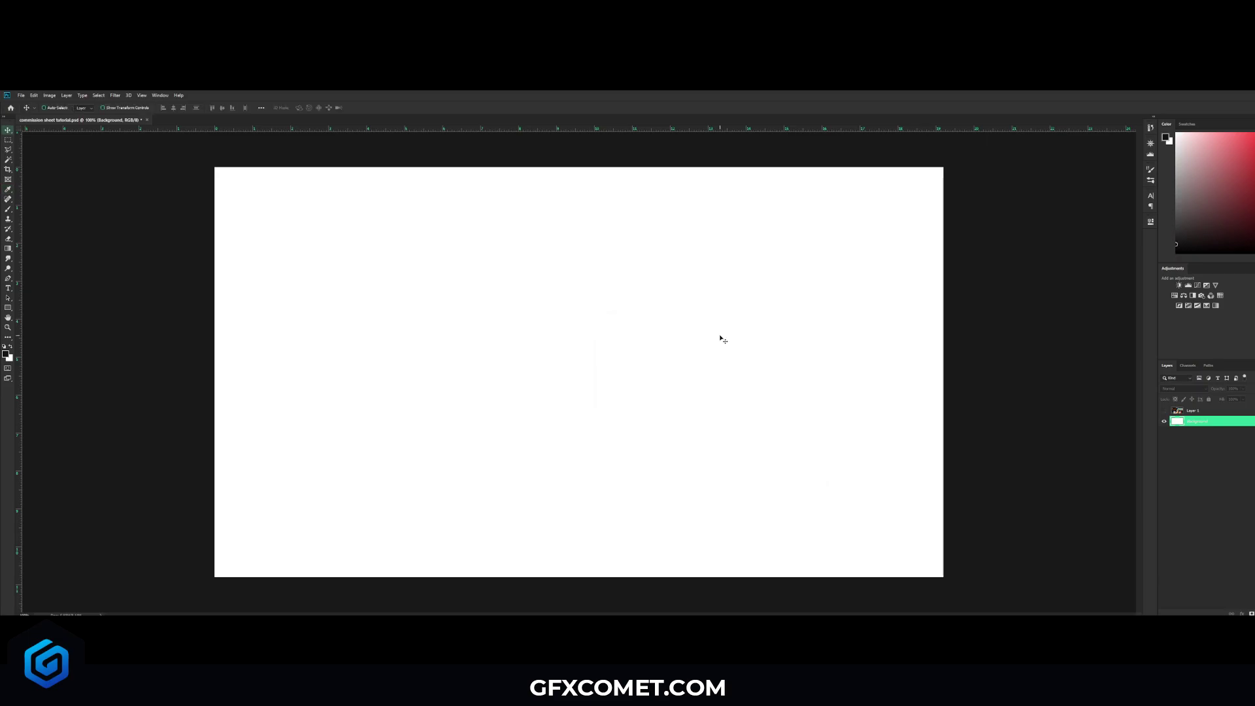
{"action": "key", "text": "alt+BackSpace"}
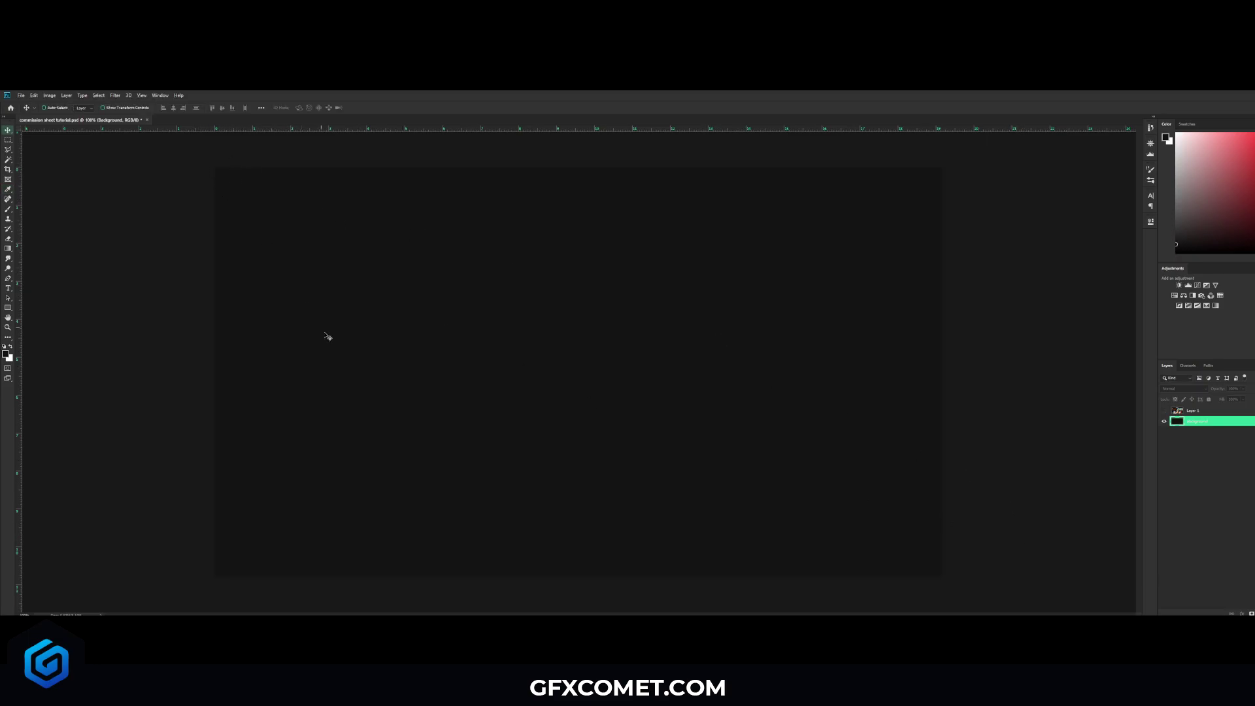
{"action": "key", "text": "ctrl+s"}
Paste the boat-in-storm image as a new layer and drop its opacity very low.
{"action": "key", "text": "ctrl+v"}
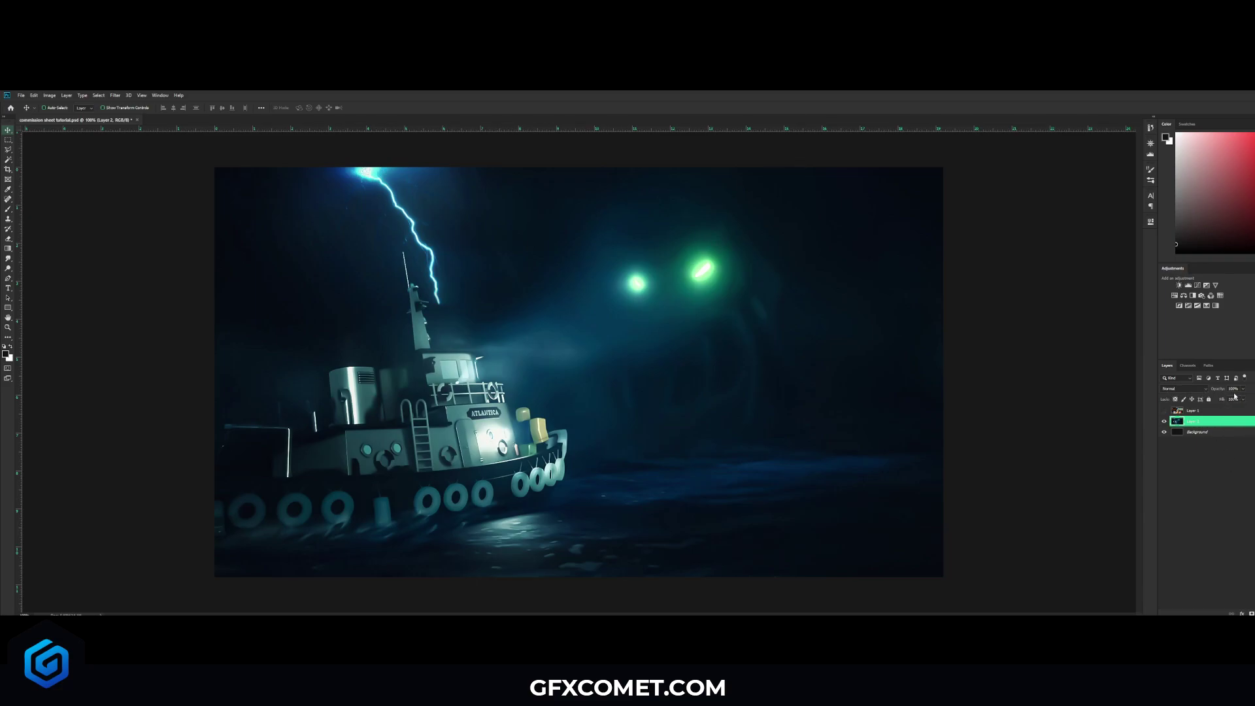
{"action": "left_click_drag", "start_coordinate": [1225, 391], "coordinate": [1022, 395]}
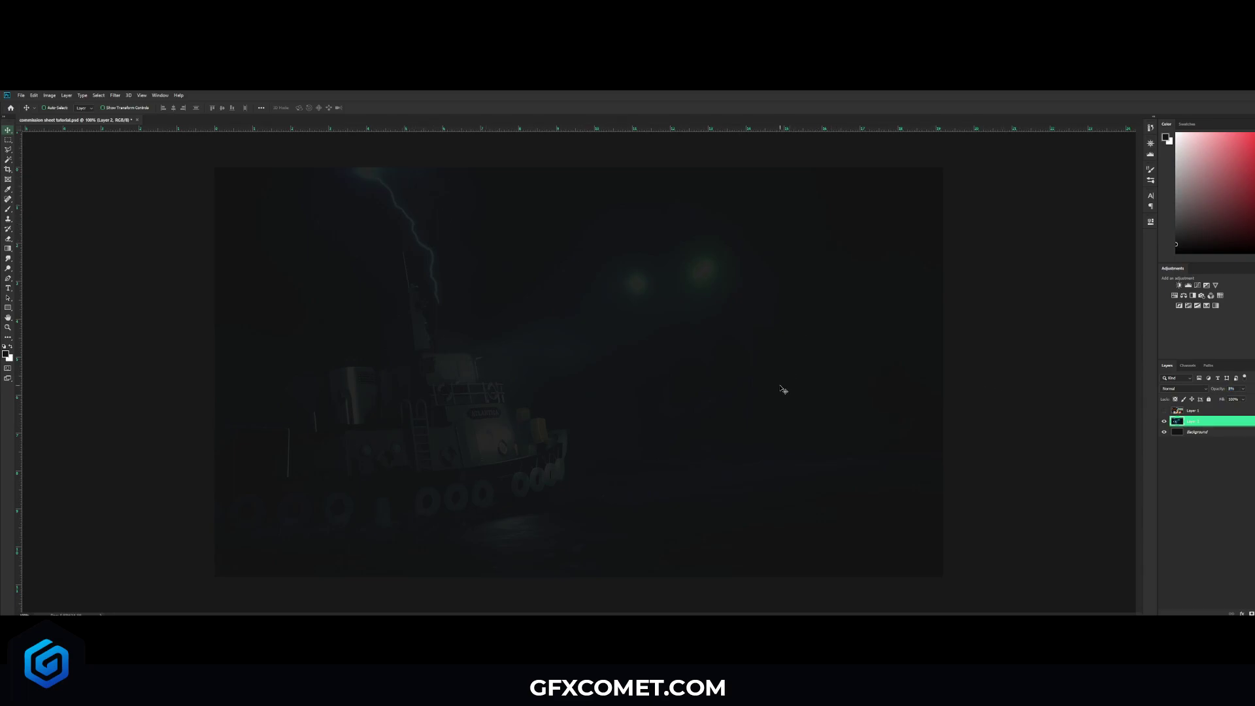
On a new layer, set up a non-reversed linear Foreground to Transparent gradient.
{"action": "key", "text": "ctrl+minus"}
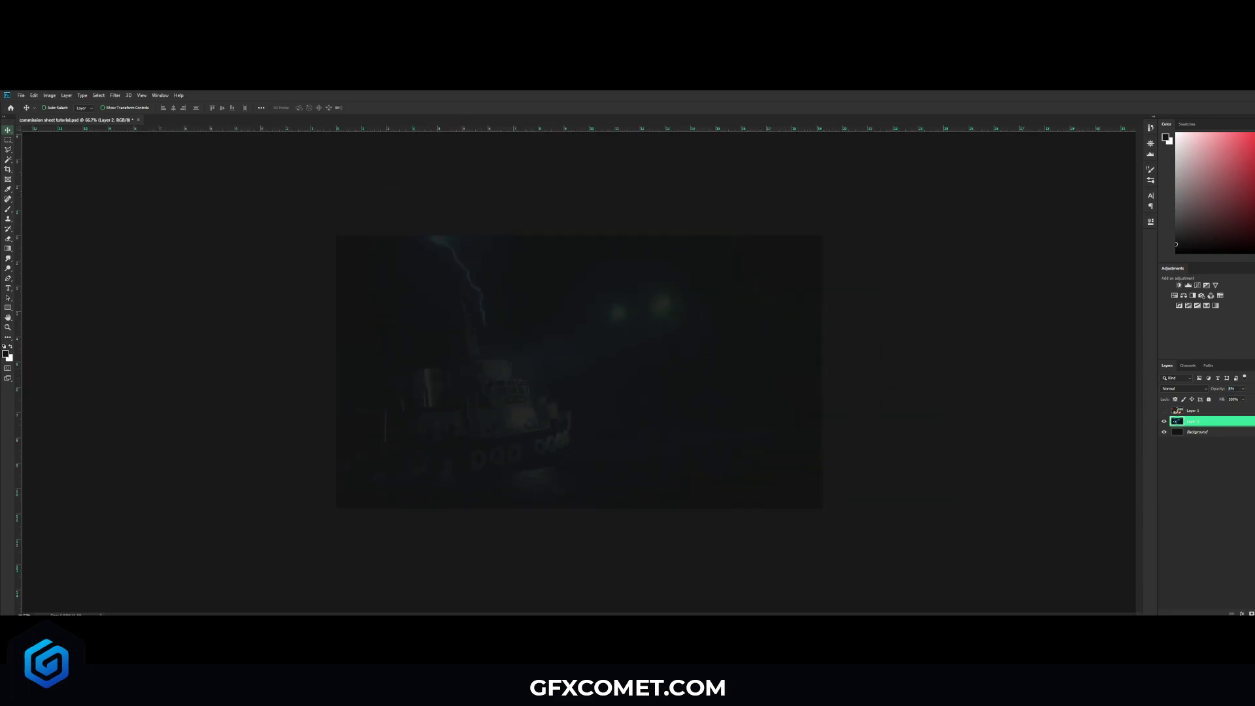
{"action": "key", "text": "ctrl+shift+alt+n"}
{"action": "left_click", "coordinate": [9, 250]}
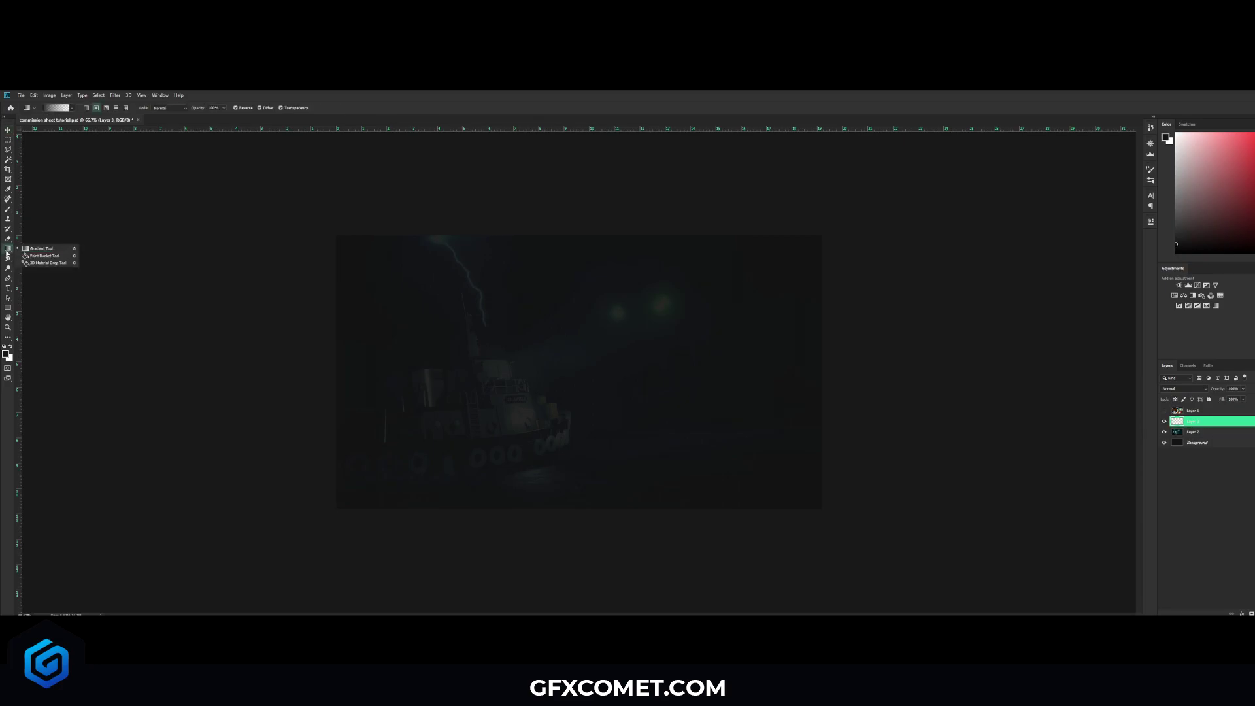
{"action": "left_click", "coordinate": [40, 248]}
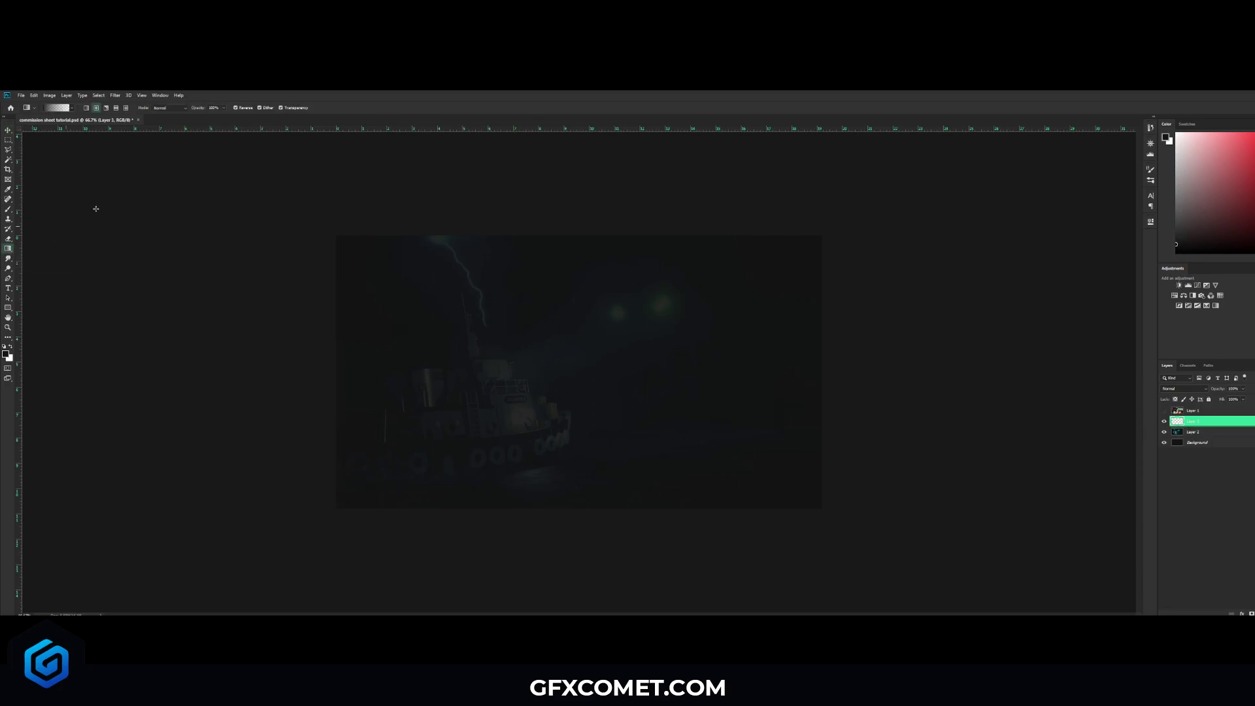
{"action": "left_click", "coordinate": [236, 109]}
{"action": "left_click", "coordinate": [86, 109]}
{"action": "left_click", "coordinate": [65, 109]}
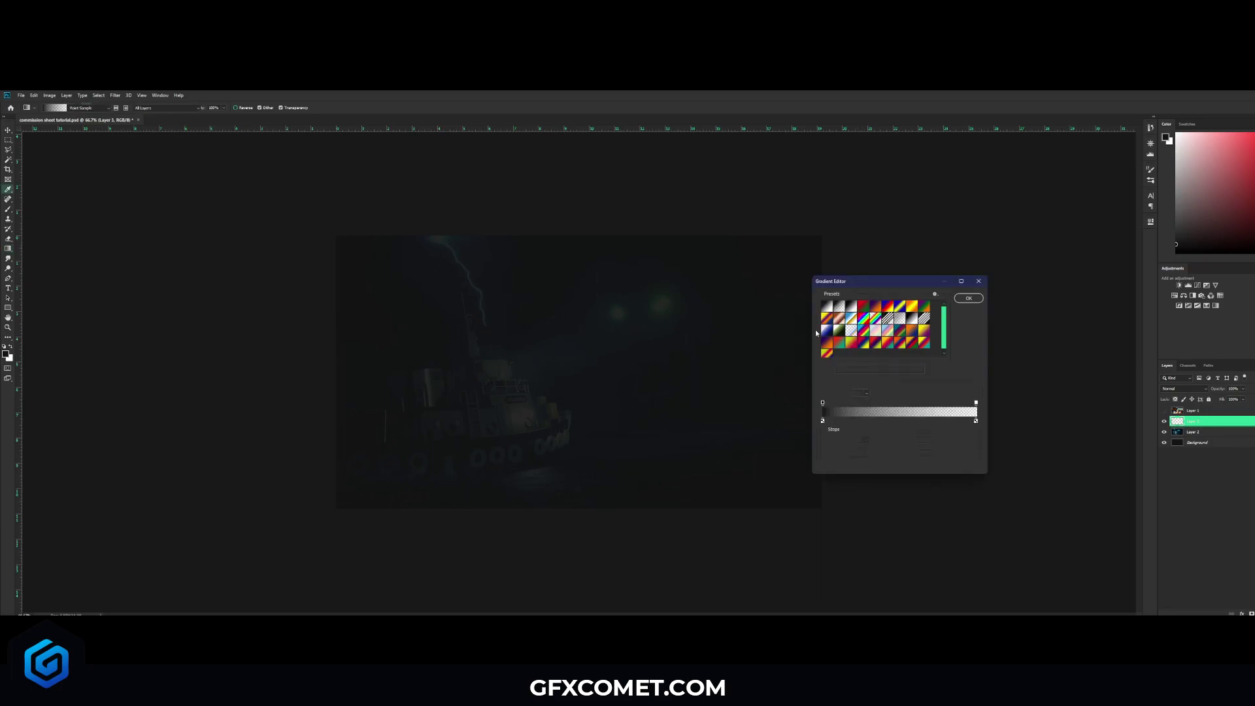
{"action": "double_click", "coordinate": [840, 306]}
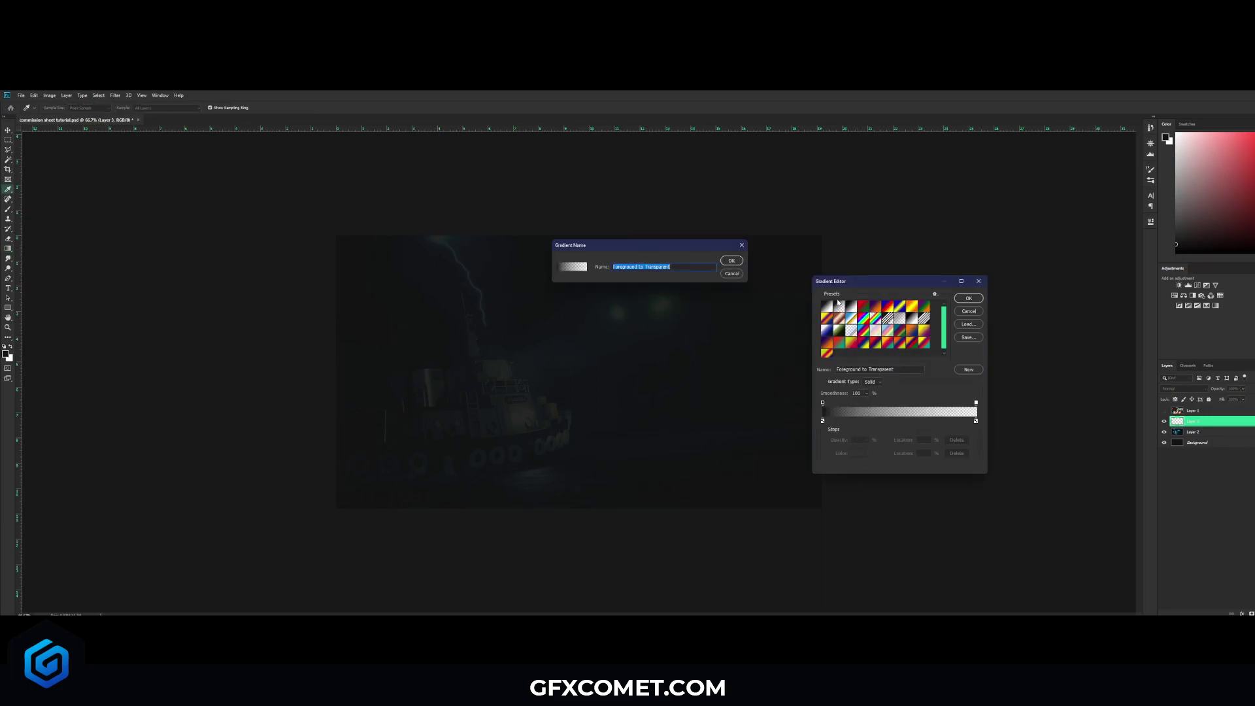
{"action": "left_click", "coordinate": [726, 261]}
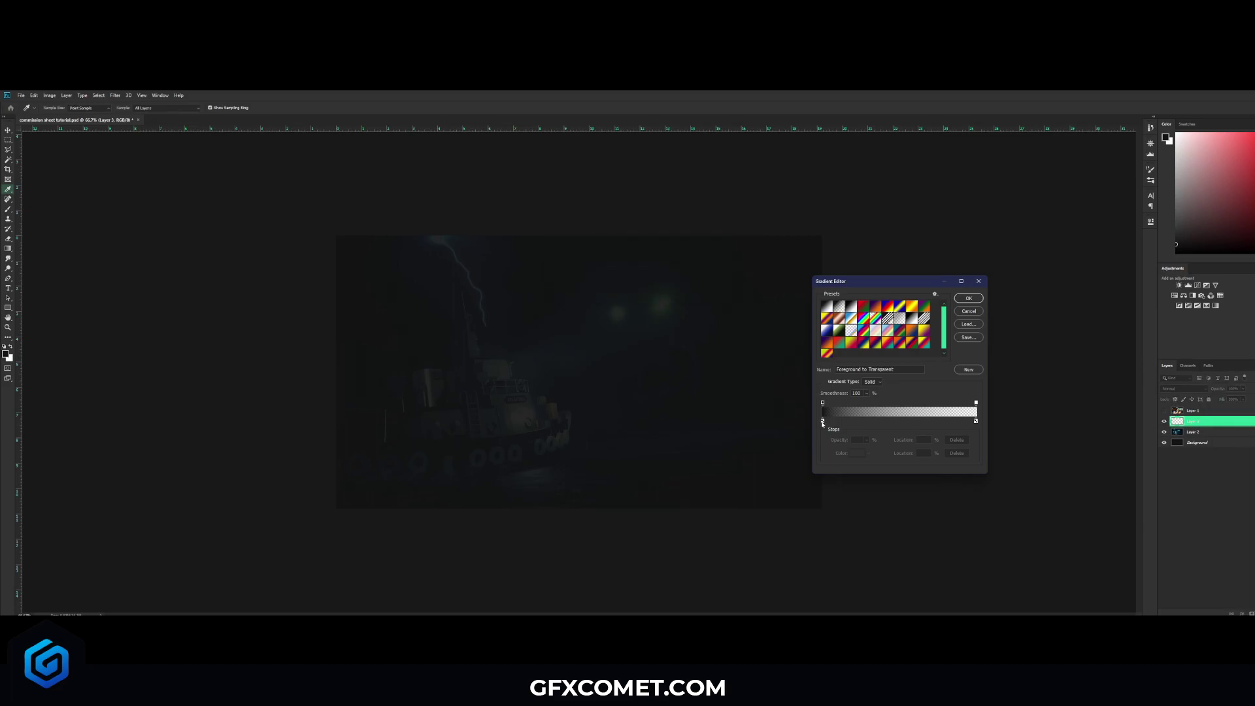
{"action": "key", "text": "Return"}
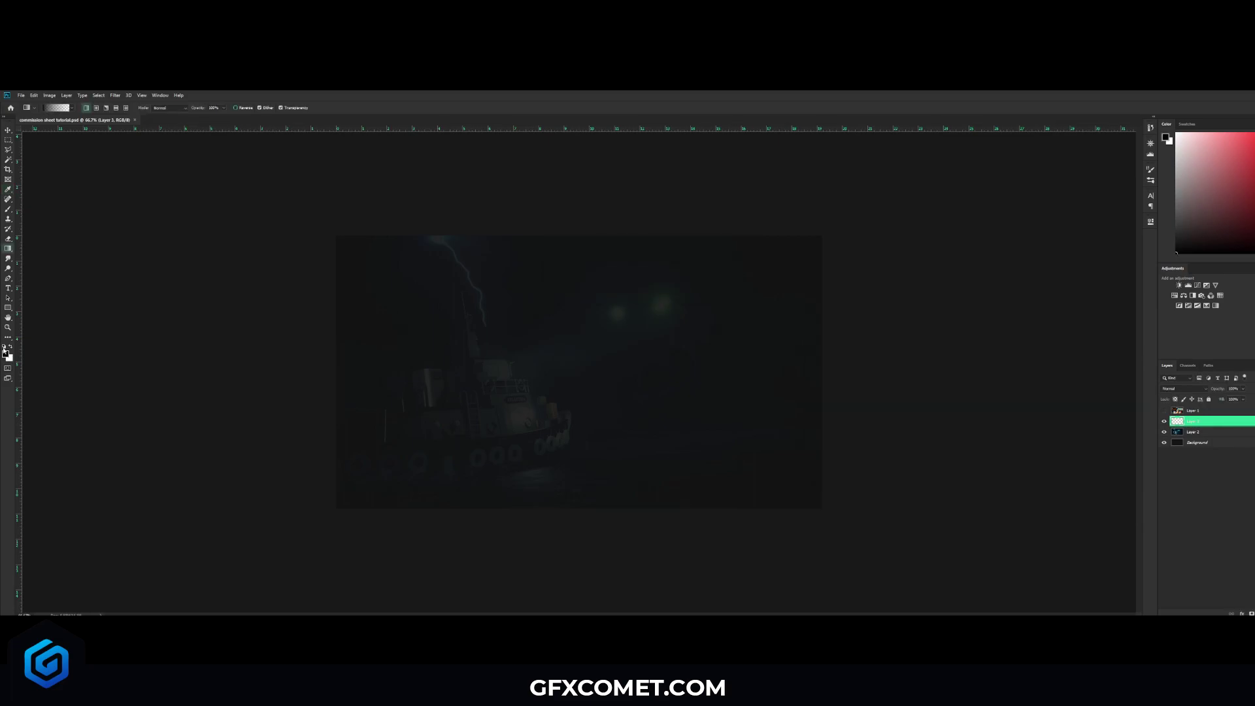
Drag a dark gradient up from the canvas bottom and lower that layer's opacity.
{"action": "left_click", "coordinate": [6, 354]}
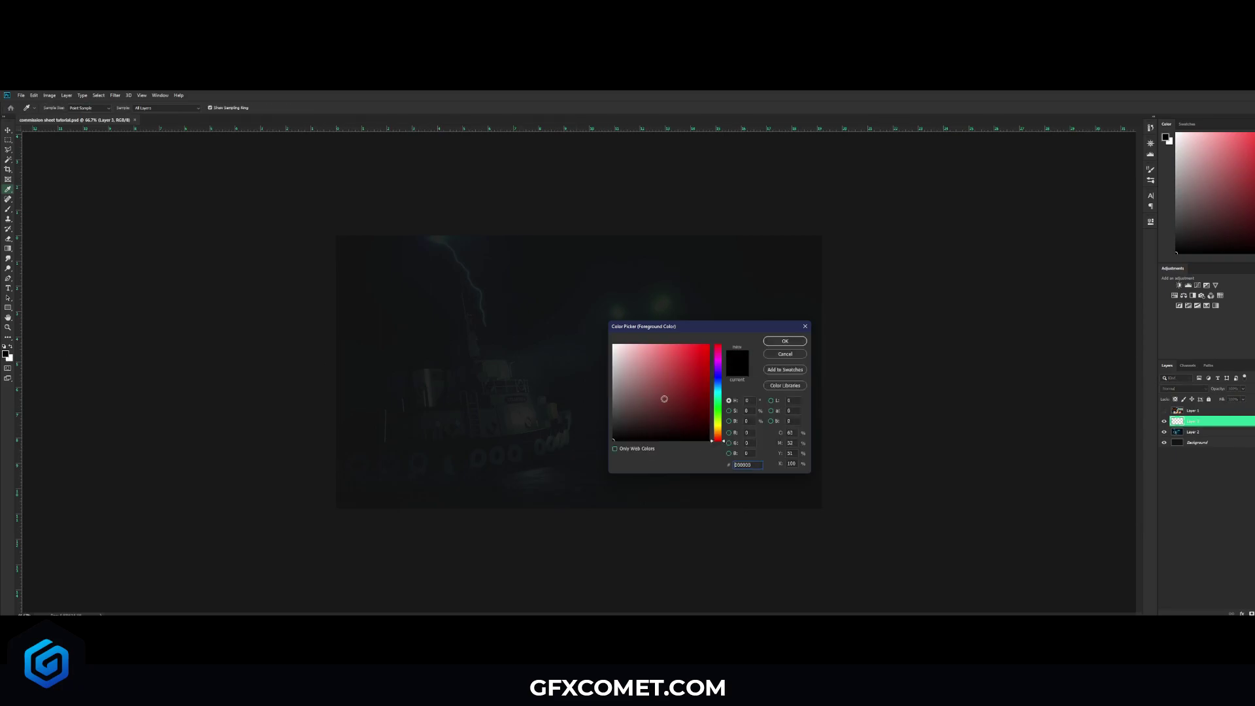
{"action": "key", "text": "Return"}
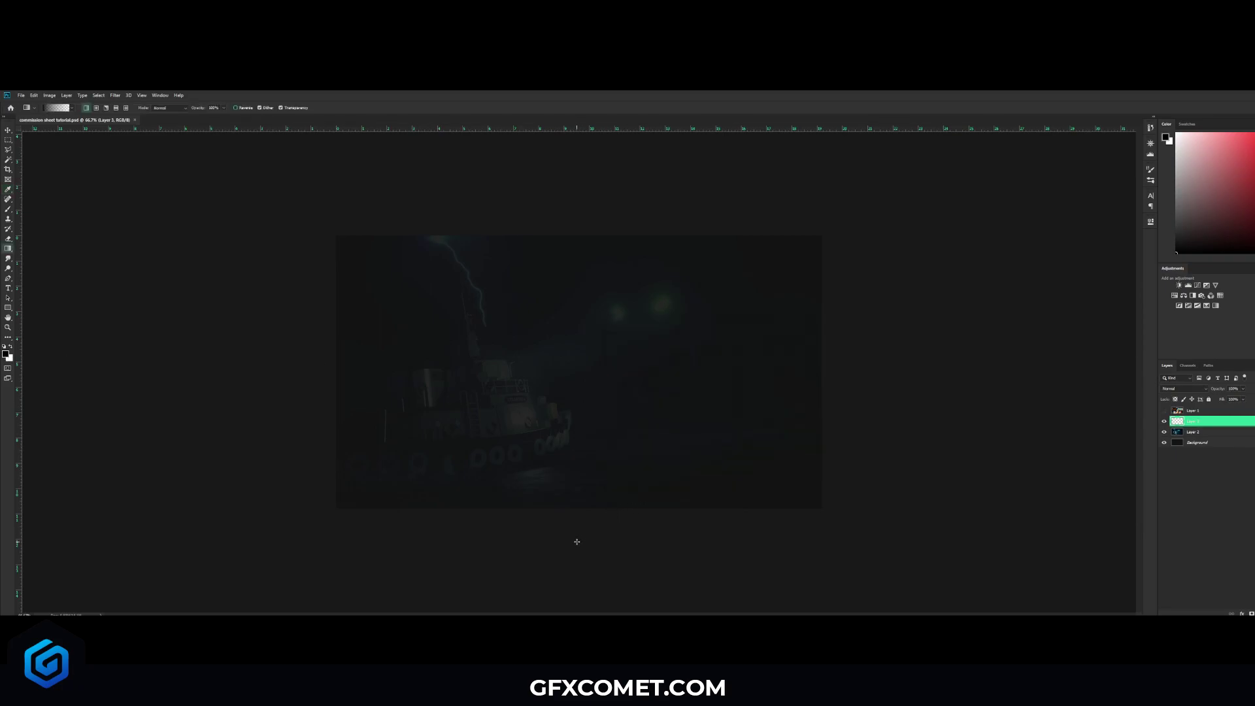
{"action": "left_click_drag", "start_coordinate": [576, 543], "coordinate": [604, 333]}
{"action": "key", "text": "v"}
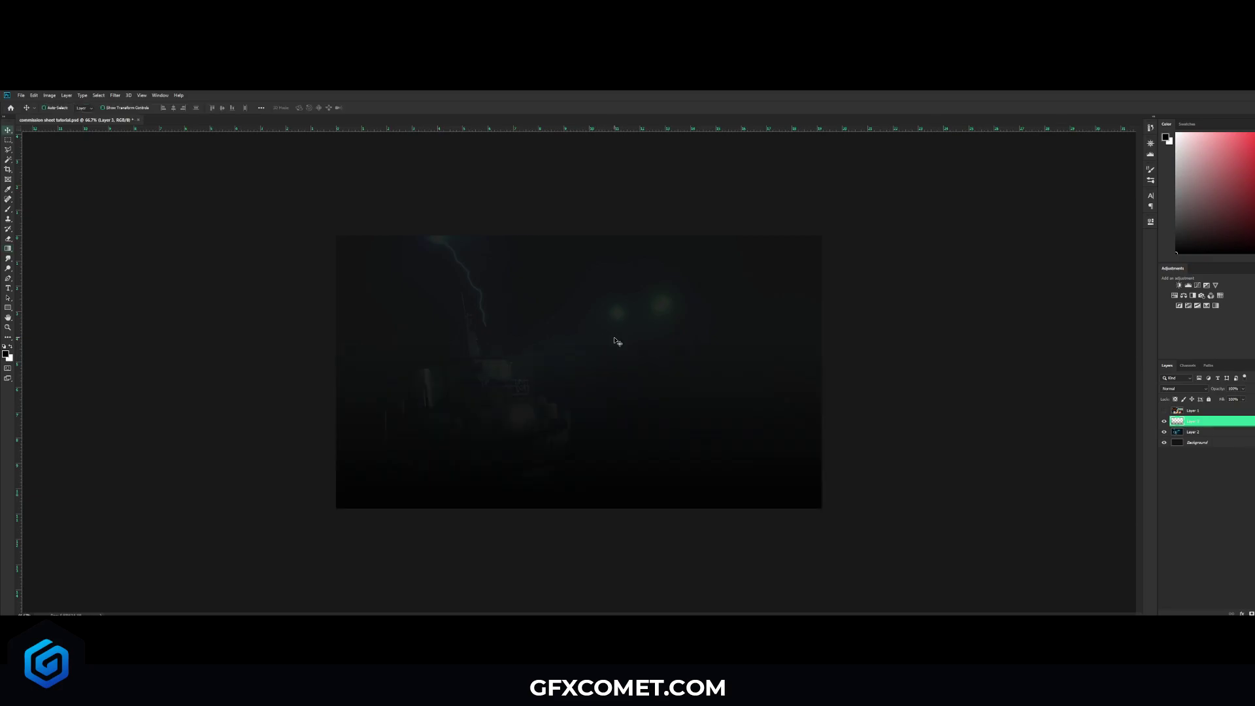
{"action": "key", "text": "ctrl+plus"}
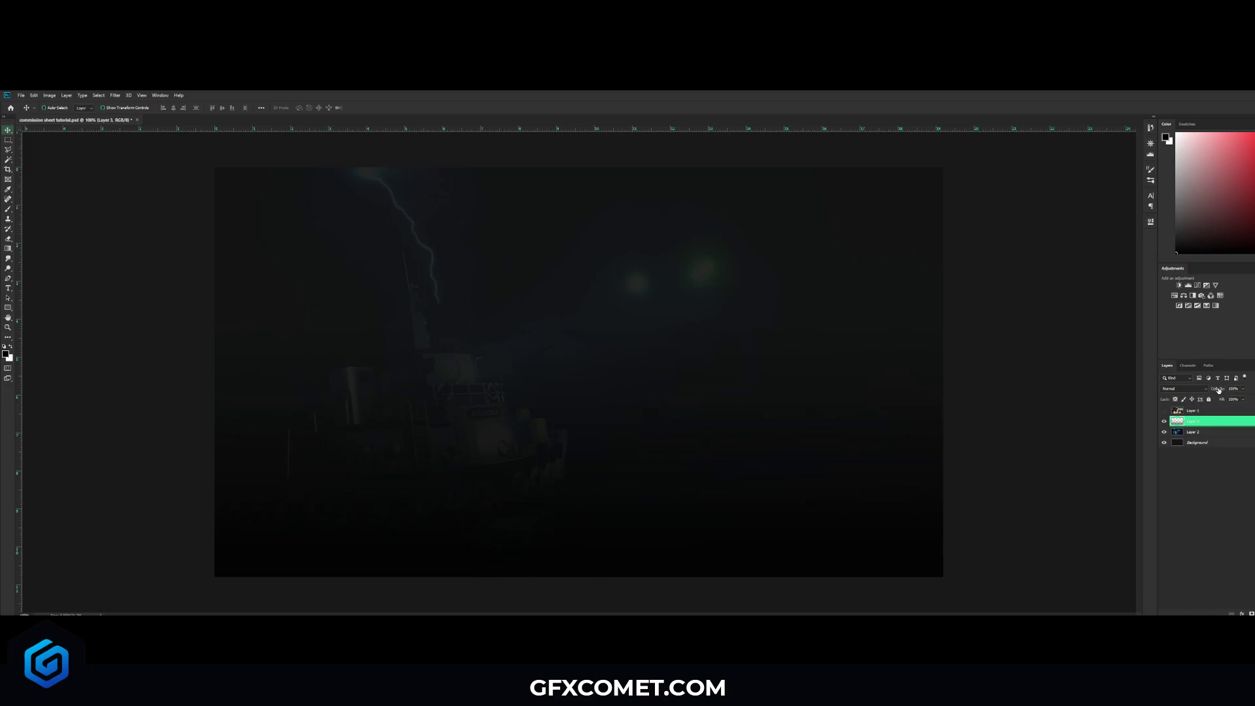
{"action": "left_click_drag", "start_coordinate": [1217, 388], "coordinate": [938, 388]}
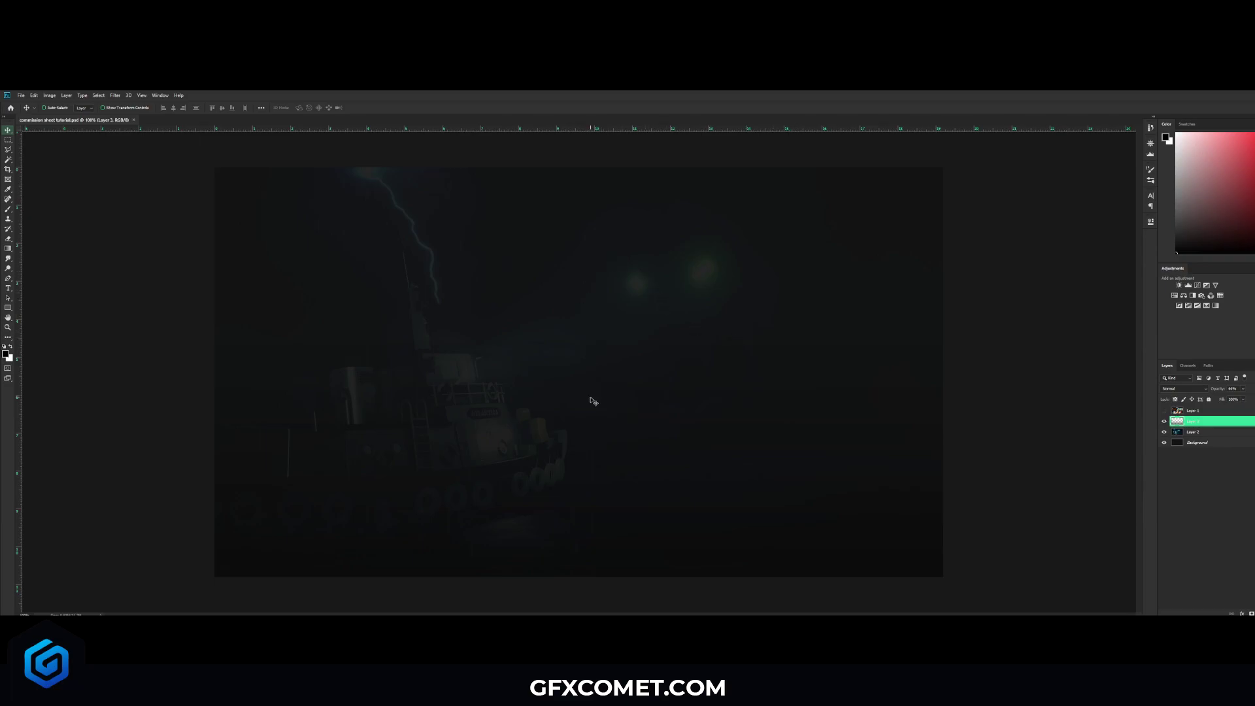
Paste the sunburst image, scale it to fill the canvas, and set its blend mode to Screen.
{"action": "key", "text": "ctrl+v"}
{"action": "key", "text": "ctrl+t"}
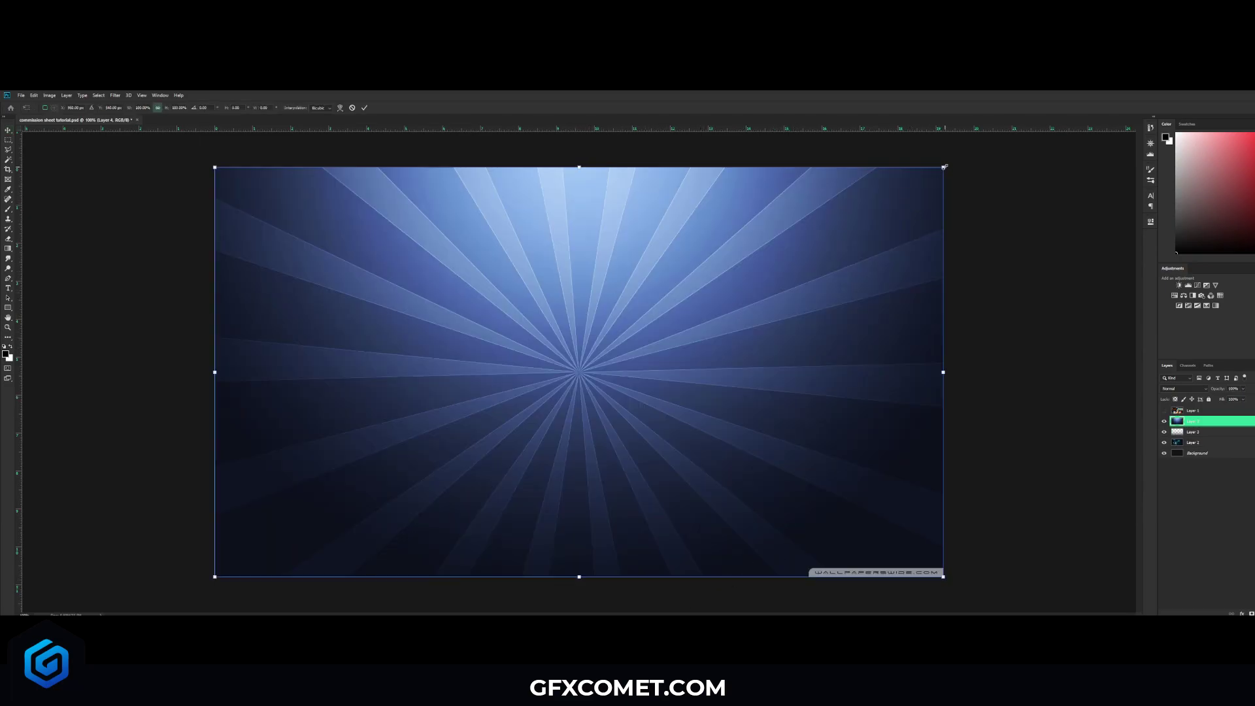
{"action": "left_click_drag", "start_coordinate": [945, 167], "coordinate": [975, 140]}
{"action": "key", "text": "Return"}
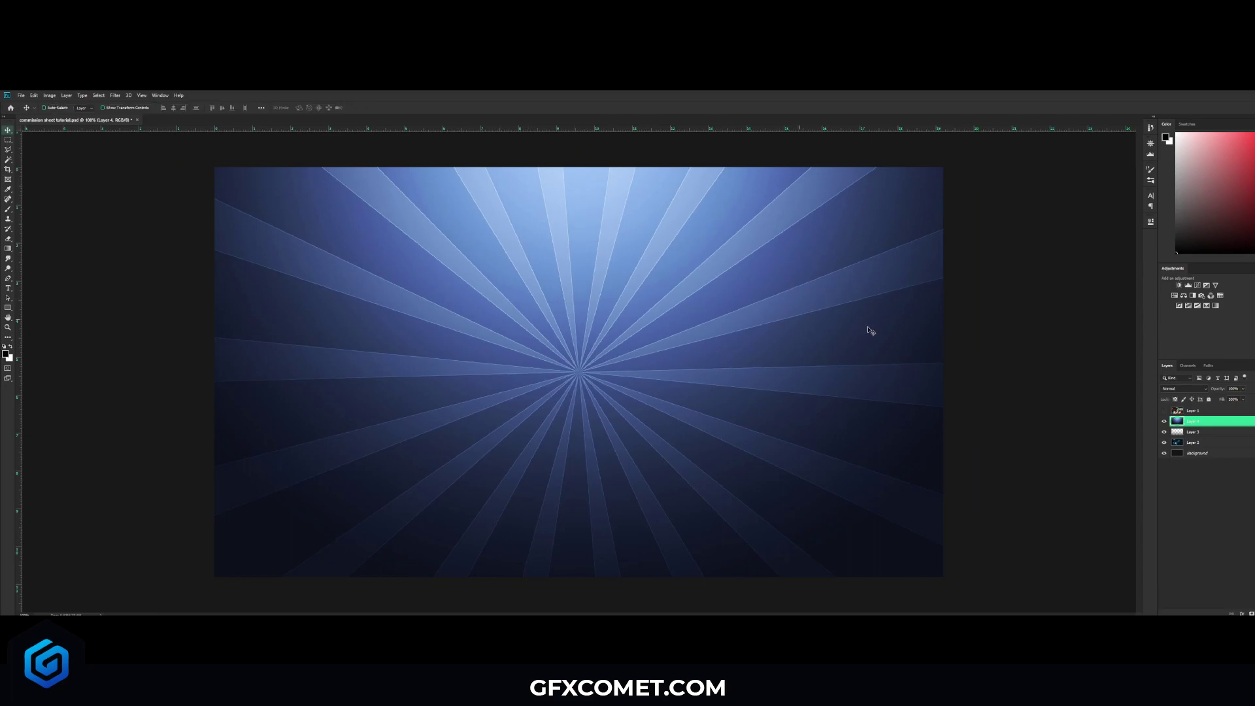
{"action": "left_click", "coordinate": [1202, 389]}
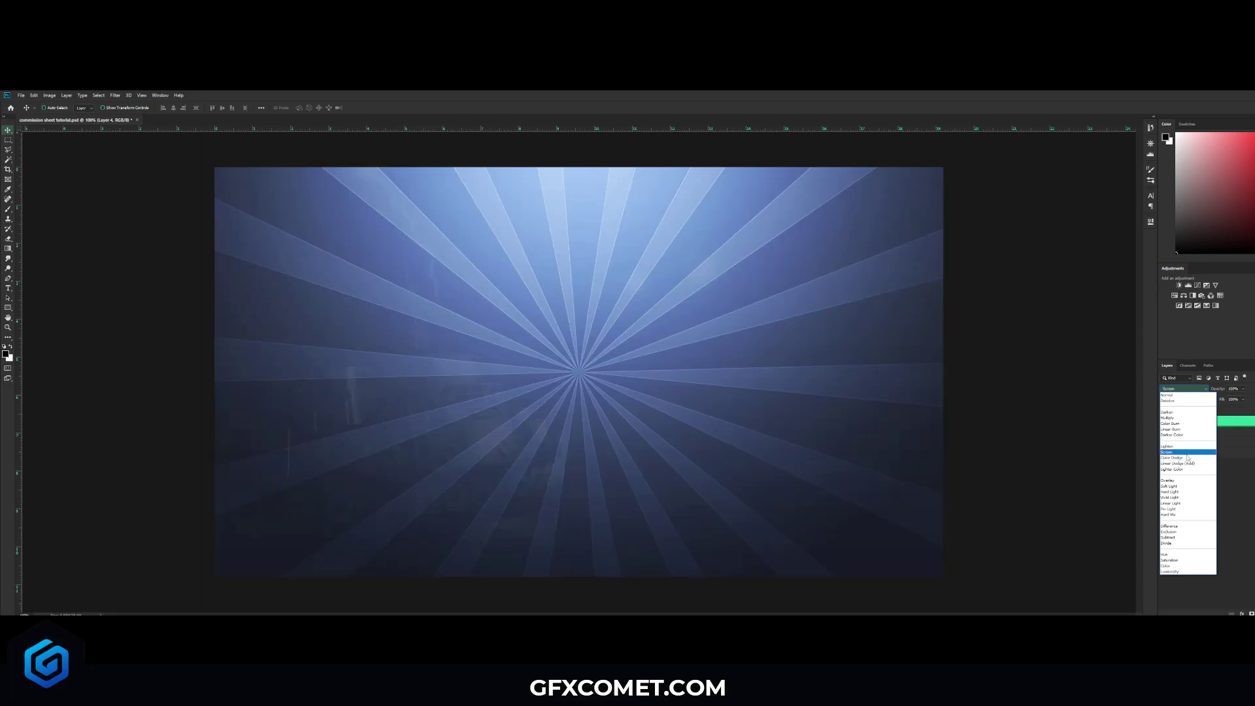
{"action": "left_click", "coordinate": [1168, 452]}
Desaturate the sunburst to -100 saturation, set opacity to 12%, and erase parts with a large brush.
{"action": "key", "text": "ctrl+u"}
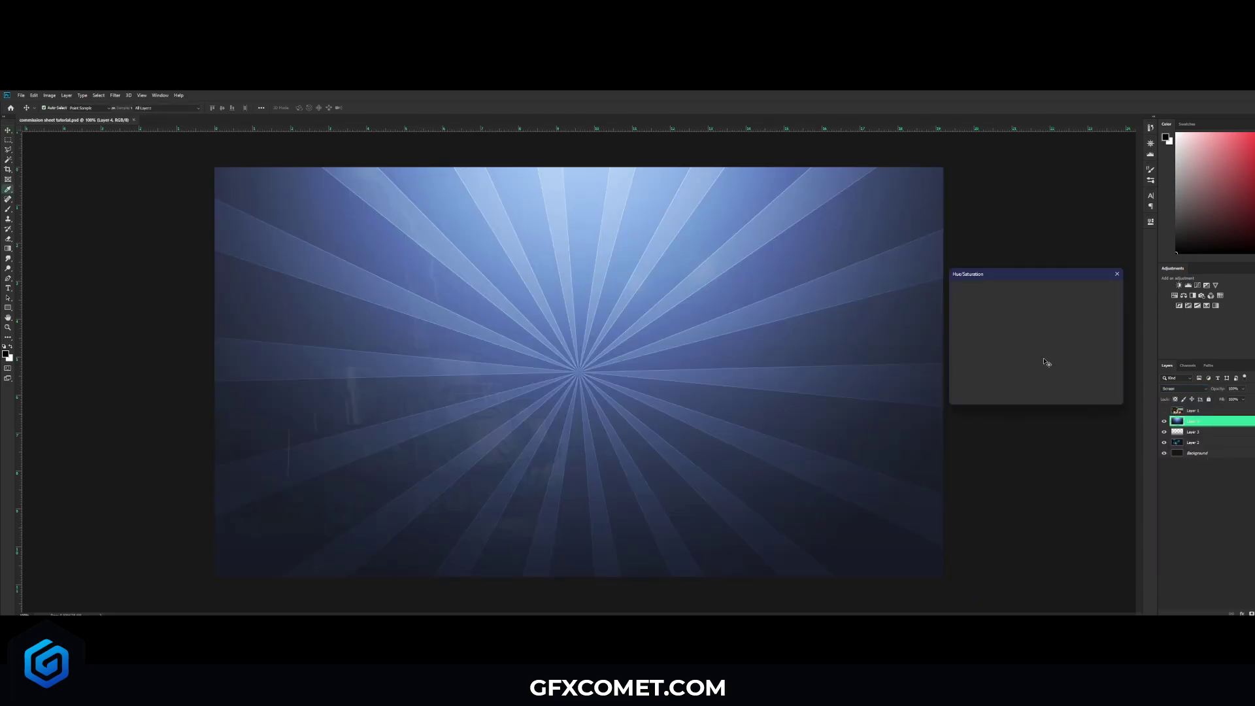
{"action": "left_click_drag", "start_coordinate": [1018, 345], "coordinate": [980, 345]}
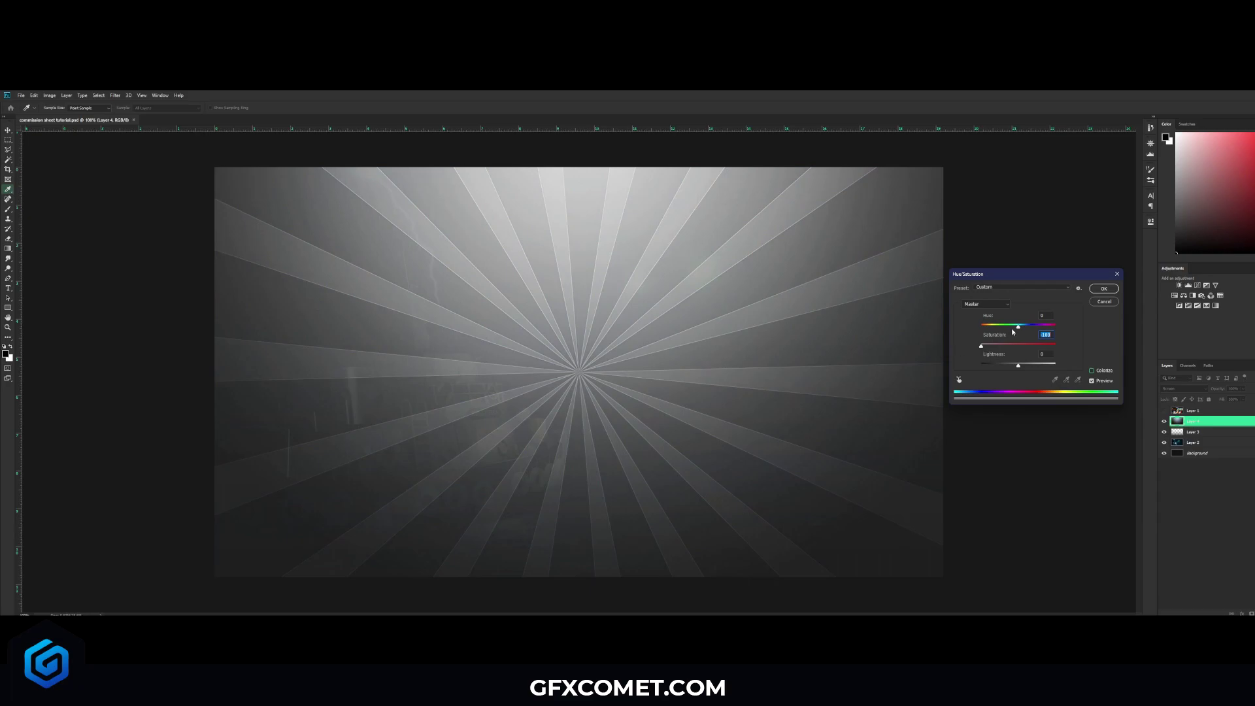
{"action": "left_click", "coordinate": [1104, 289]}
{"action": "key", "text": "1"}
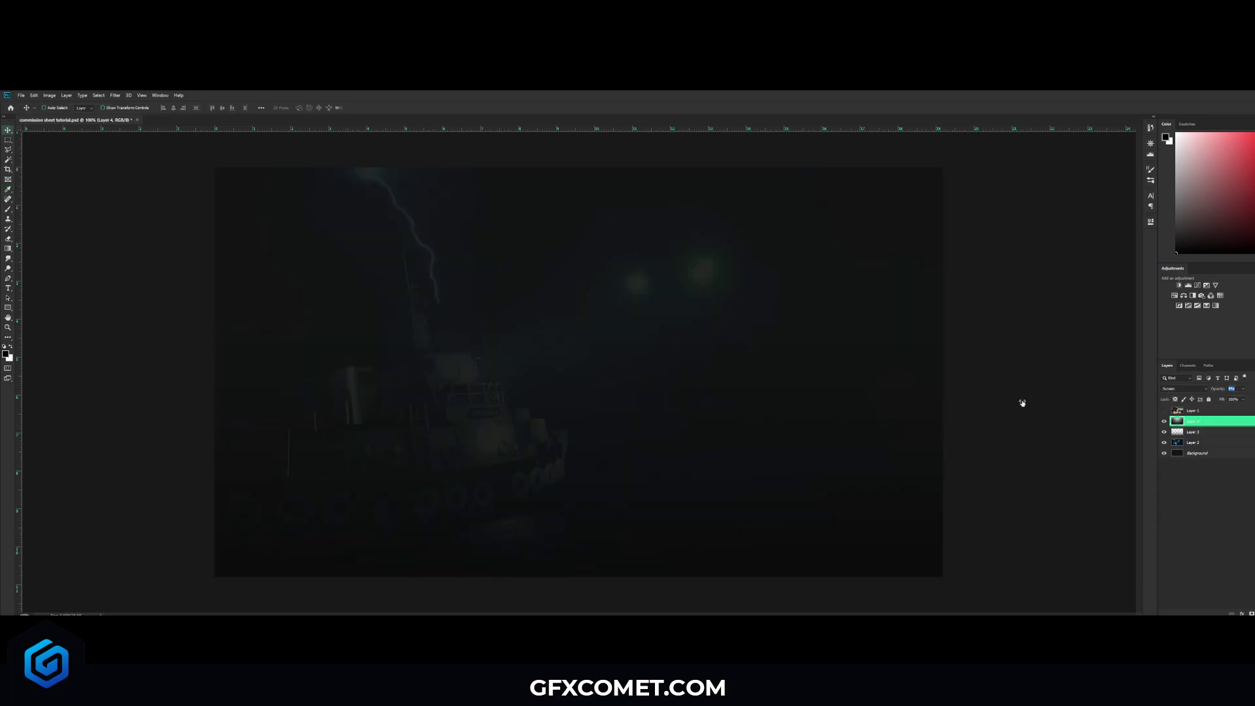
{"action": "key", "text": "2"}
{"action": "key", "text": "e"}
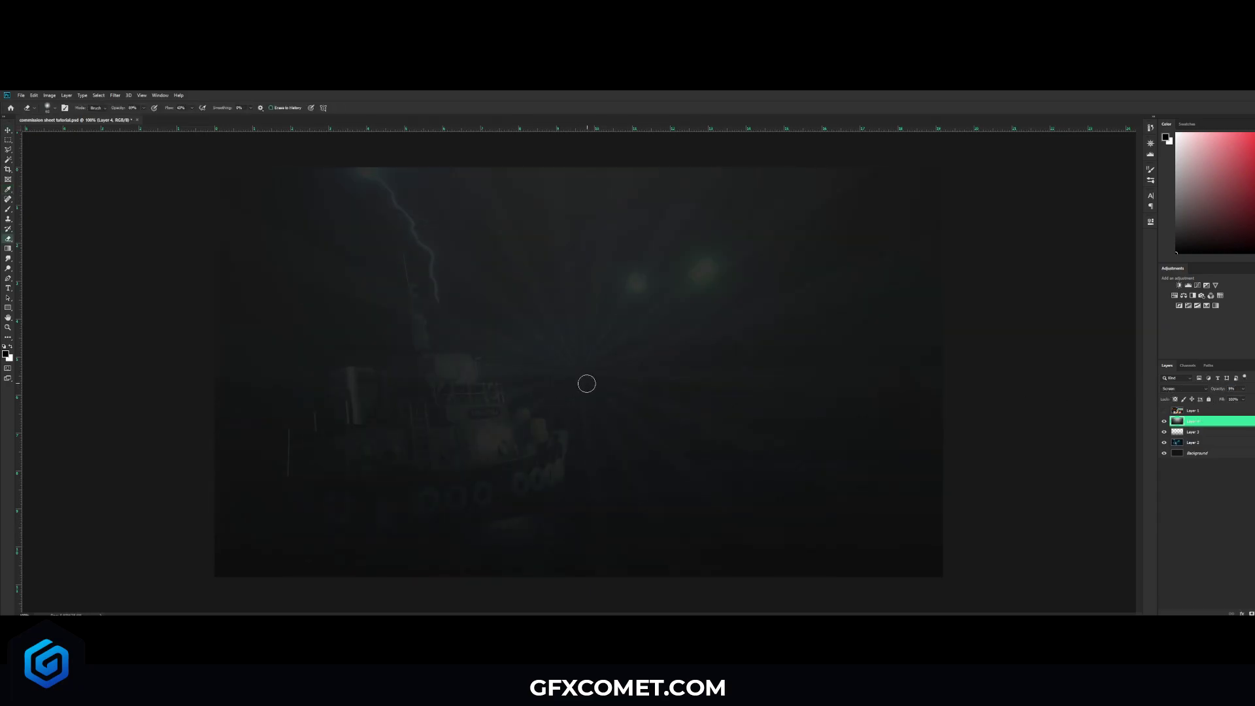
{"action": "key", "text": "bracketright"}
{"action": "key", "text": "bracketright"}
{"action": "key", "text": "bracketright"}
{"action": "key", "text": "bracketright"}
{"action": "key", "text": "bracketright"}
{"action": "key", "text": "bracketright"}
{"action": "key", "text": "bracketright"}
{"action": "key", "text": "bracketright"}
{"action": "key", "text": "bracketright"}
{"action": "key", "text": "bracketright"}
{"action": "key", "text": "bracketright"}
{"action": "key", "text": "bracketright"}
{"action": "key", "text": "bracketright"}
{"action": "key", "text": "bracketright"}
{"action": "key", "text": "bracketright"}
{"action": "key", "text": "bracketright"}
{"action": "key", "text": "bracketright"}
{"action": "key", "text": "bracketright"}
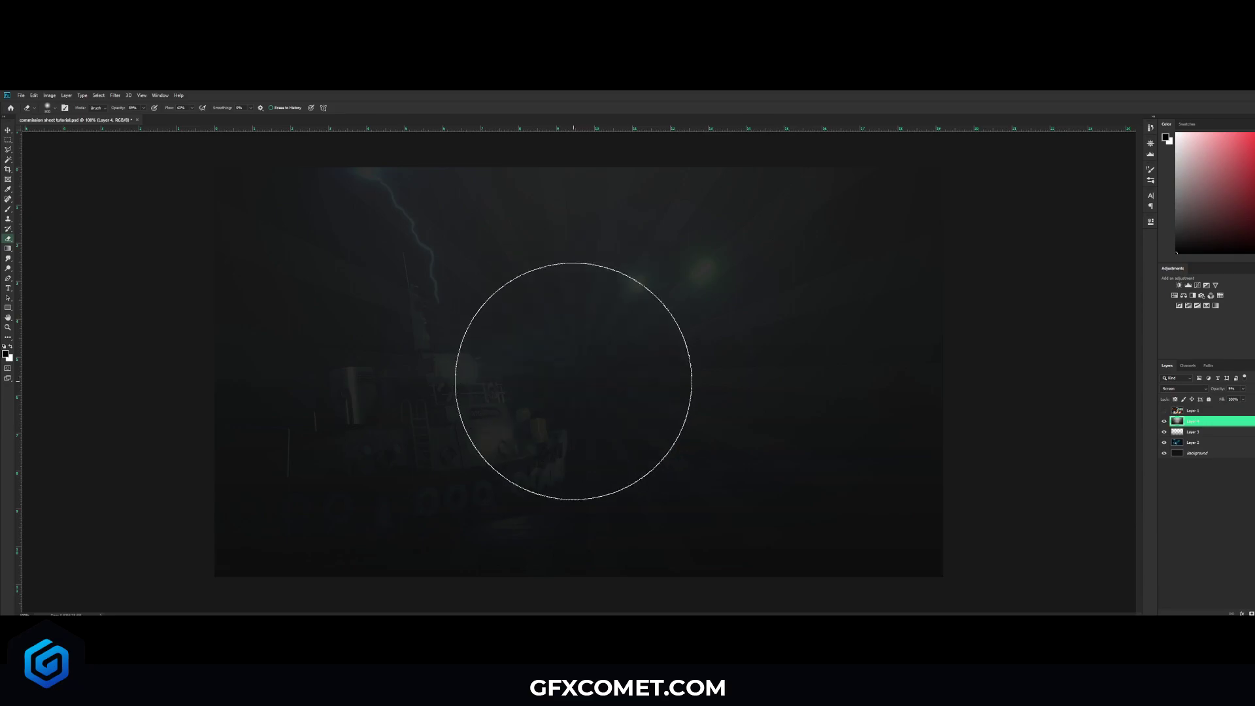
{"action": "key", "text": "v"}
{"action": "key", "text": "x"}
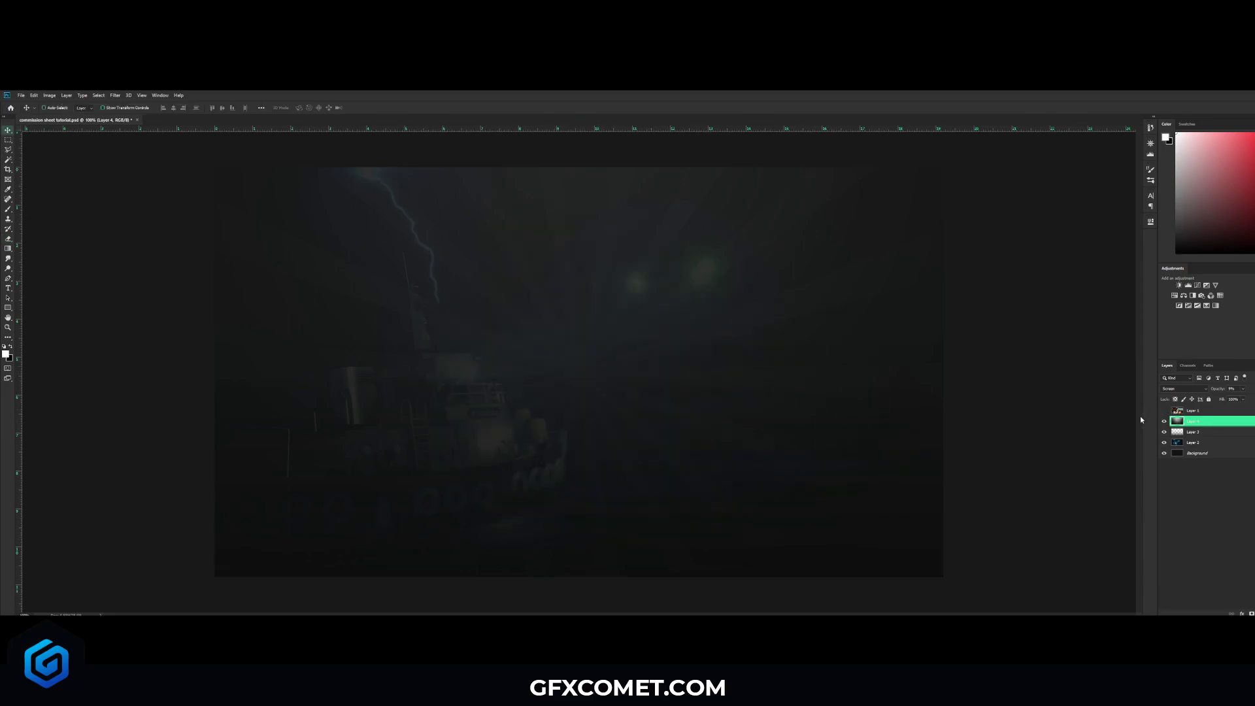
Add a 'Thumbnails' text layer, move it up and left, and enlarge it.
{"action": "key", "text": "t"}
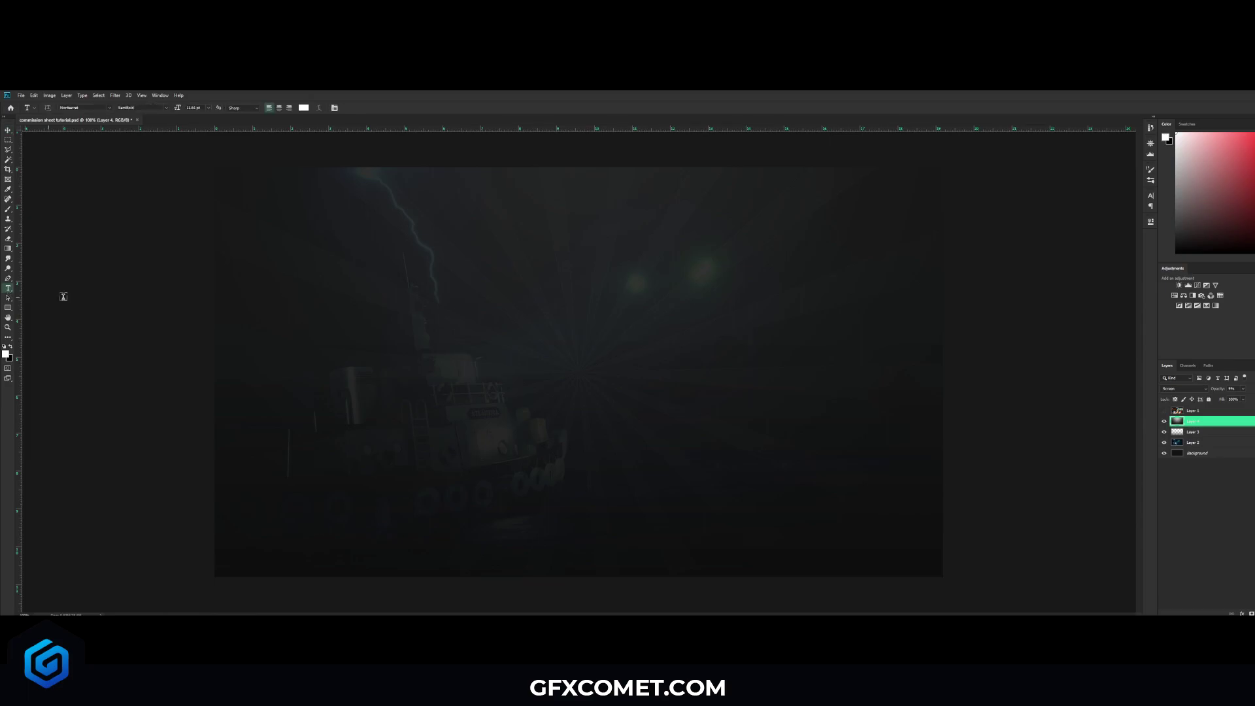
{"action": "left_click", "coordinate": [391, 302]}
{"action": "key", "text": "BackSpace"}
{"action": "type", "text": "Thumbnails"}
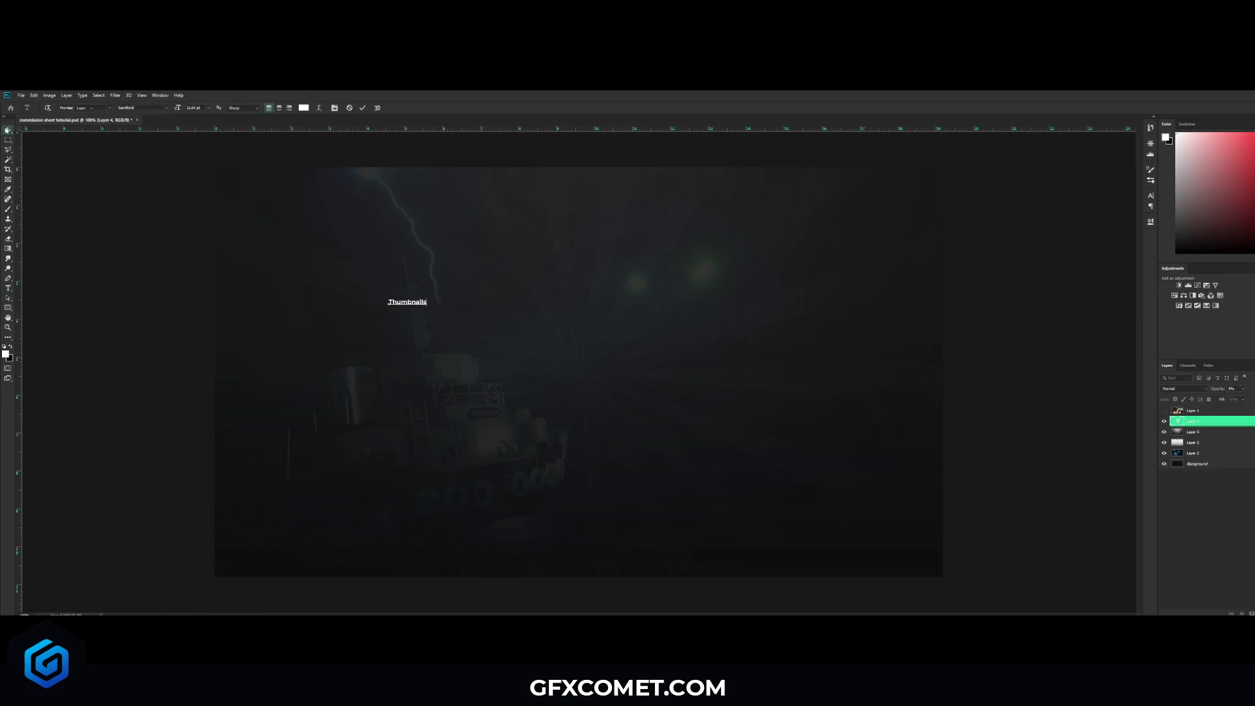
{"action": "left_click_drag", "start_coordinate": [487, 327], "coordinate": [357, 252]}
{"action": "key", "text": "ctrl+Return"}
{"action": "key", "text": "ctrl+t"}
{"action": "key", "text": "Return"}
Paste the hexagon logo and magic-erase its black background, ring gap and centre.
{"action": "key", "text": "ctrl+v"}
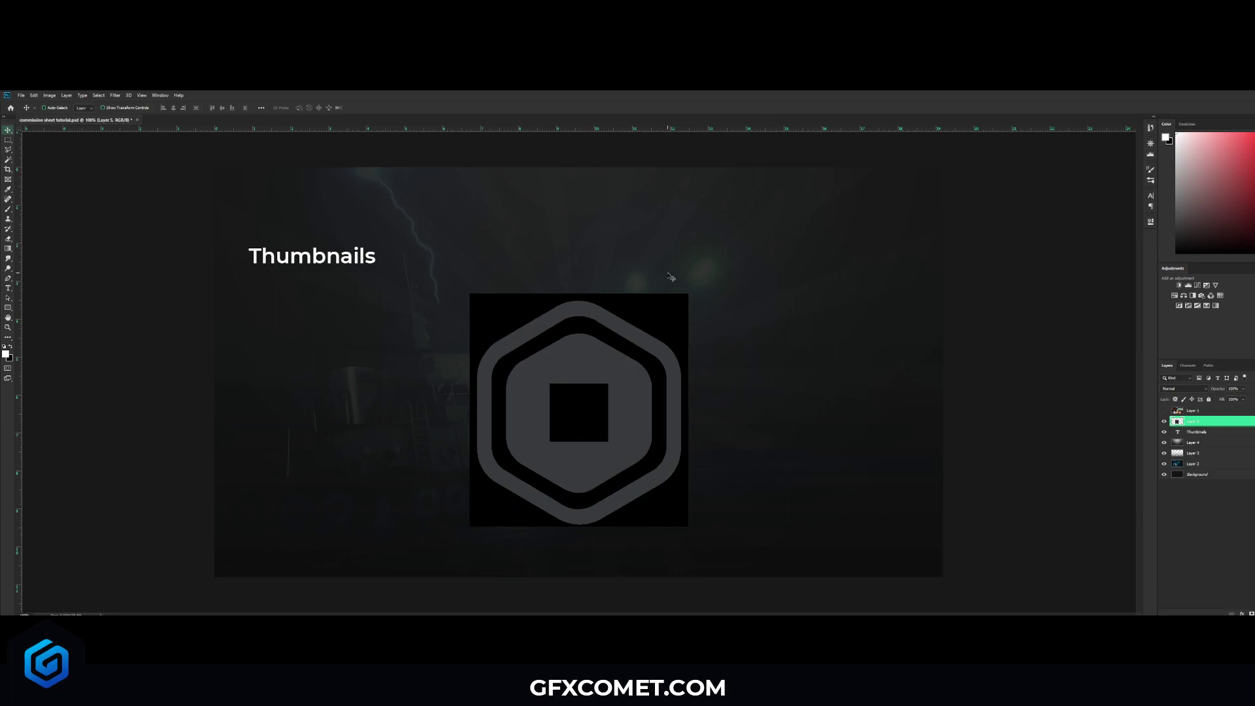
{"action": "key", "text": "shift+e"}
{"action": "key", "text": "shift+e"}
{"action": "left_click", "coordinate": [646, 330]}
{"action": "left_click", "coordinate": [637, 350]}
{"action": "left_click", "coordinate": [582, 396]}
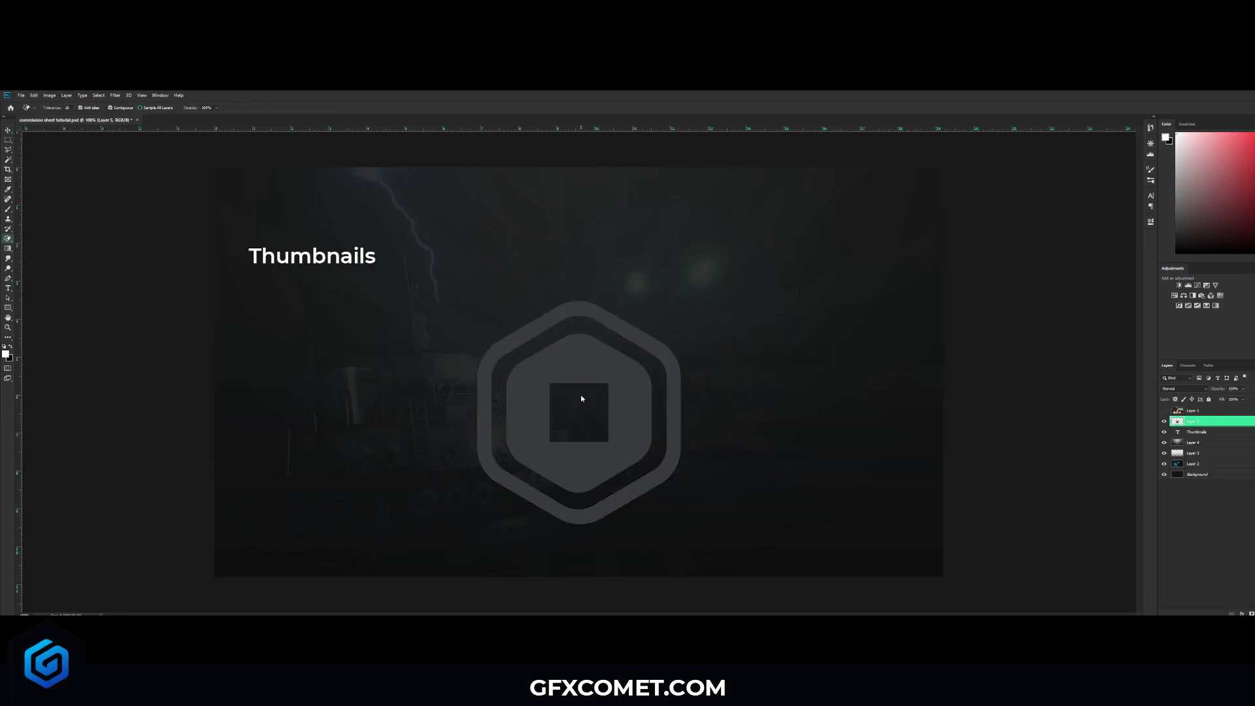
{"action": "key", "text": "v"}
{"action": "left_click_drag", "start_coordinate": [619, 348], "coordinate": [598, 289]}
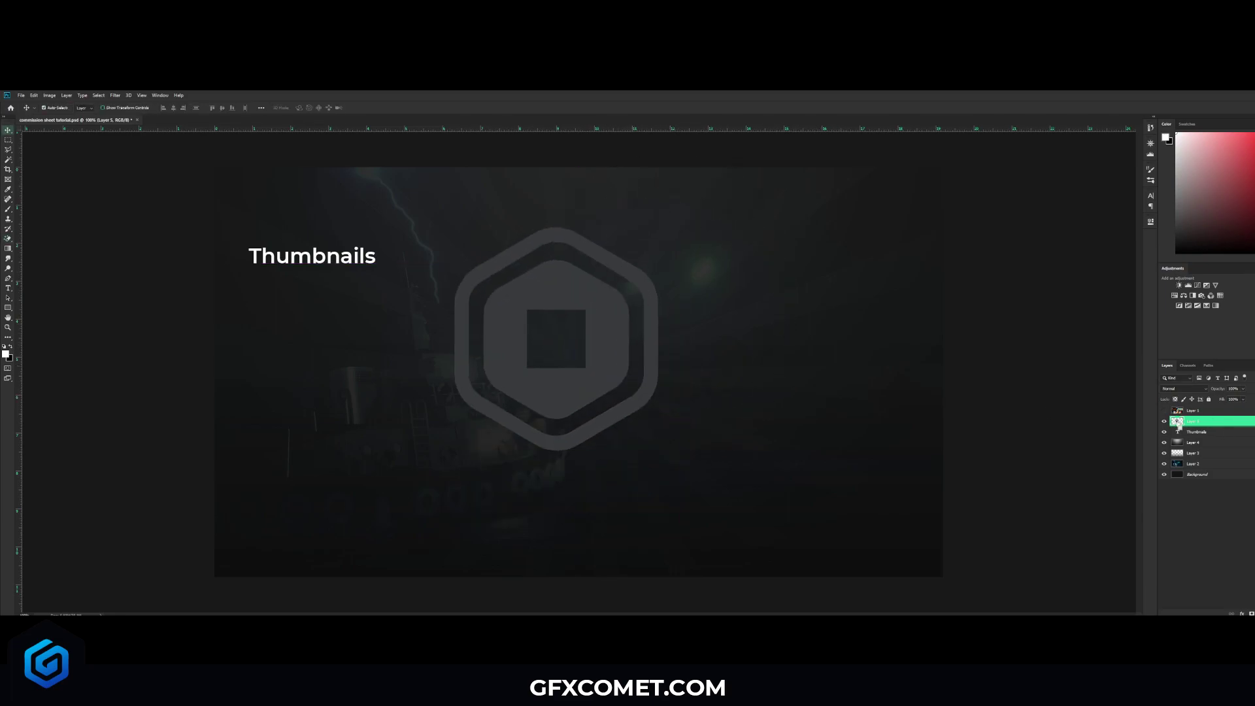
Fill the logo solid white, shrink it to a small icon, and duplicate the Thumbnails text.
{"action": "left_click", "coordinate": [1178, 421], "text": "ctrl"}
{"action": "key", "text": "alt+BackSpace"}
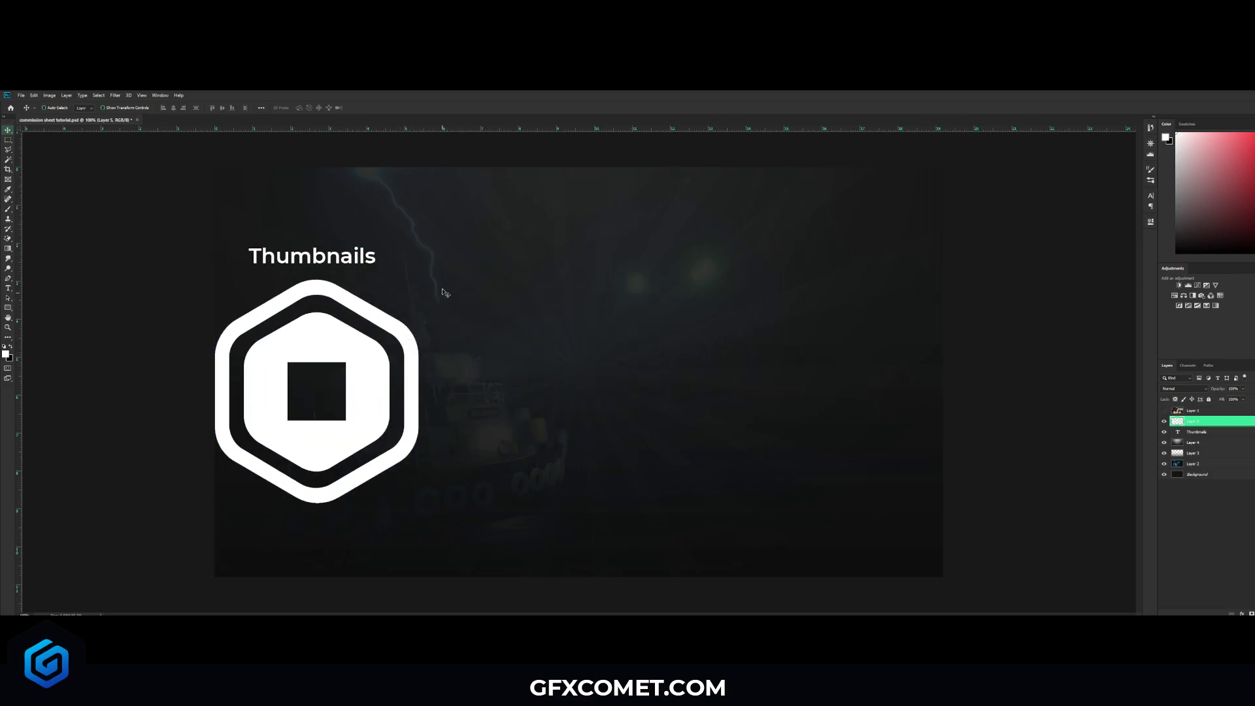
{"action": "key", "text": "ctrl+t"}
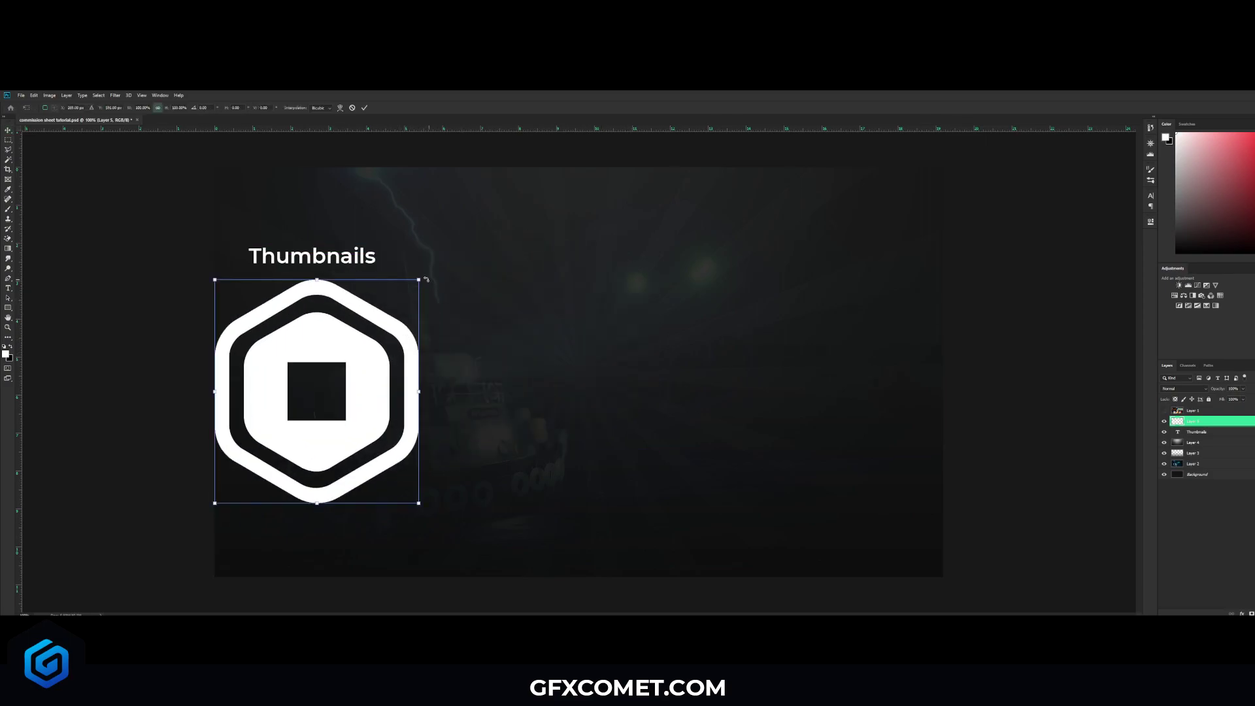
{"action": "left_click_drag", "start_coordinate": [420, 281], "coordinate": [298, 295]}
{"action": "key", "text": "Return"}
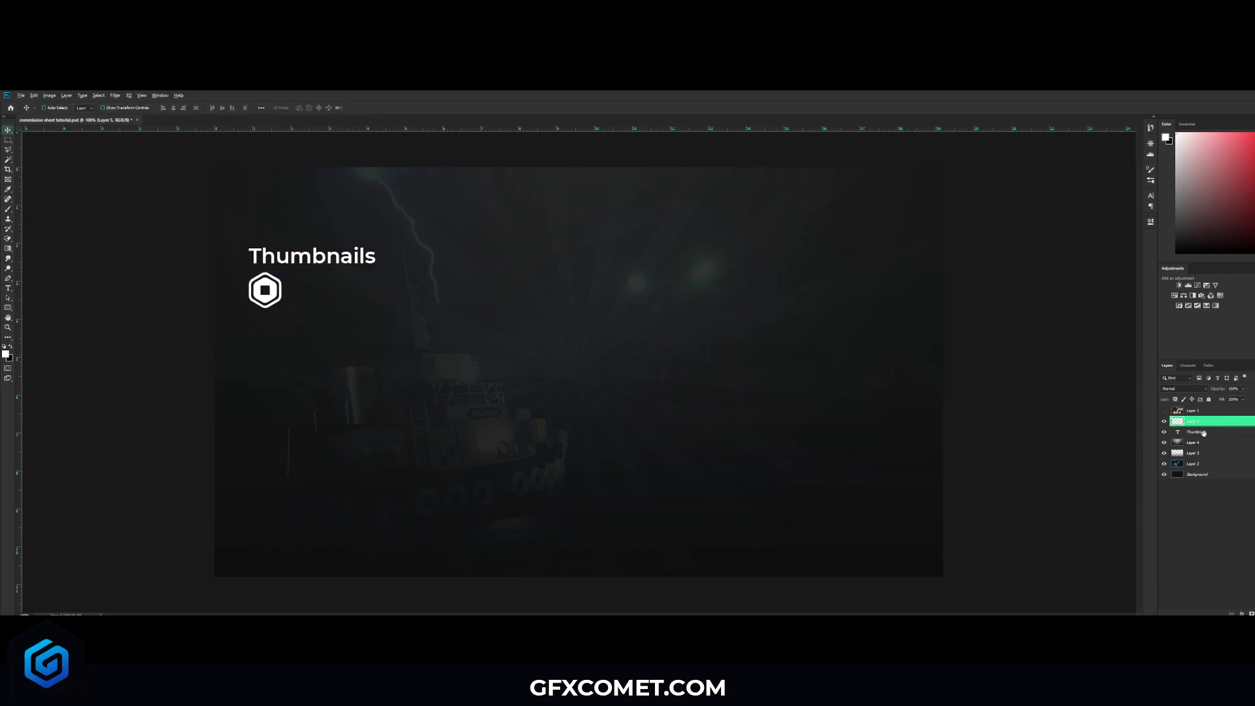
{"action": "left_click_drag", "start_coordinate": [1204, 433], "coordinate": [1203, 418]}
Place the copied text beside the icon, retype it as 35K+, and enlarge it.
{"action": "left_click_drag", "start_coordinate": [339, 200], "coordinate": [385, 233]}
{"action": "key", "text": "t"}
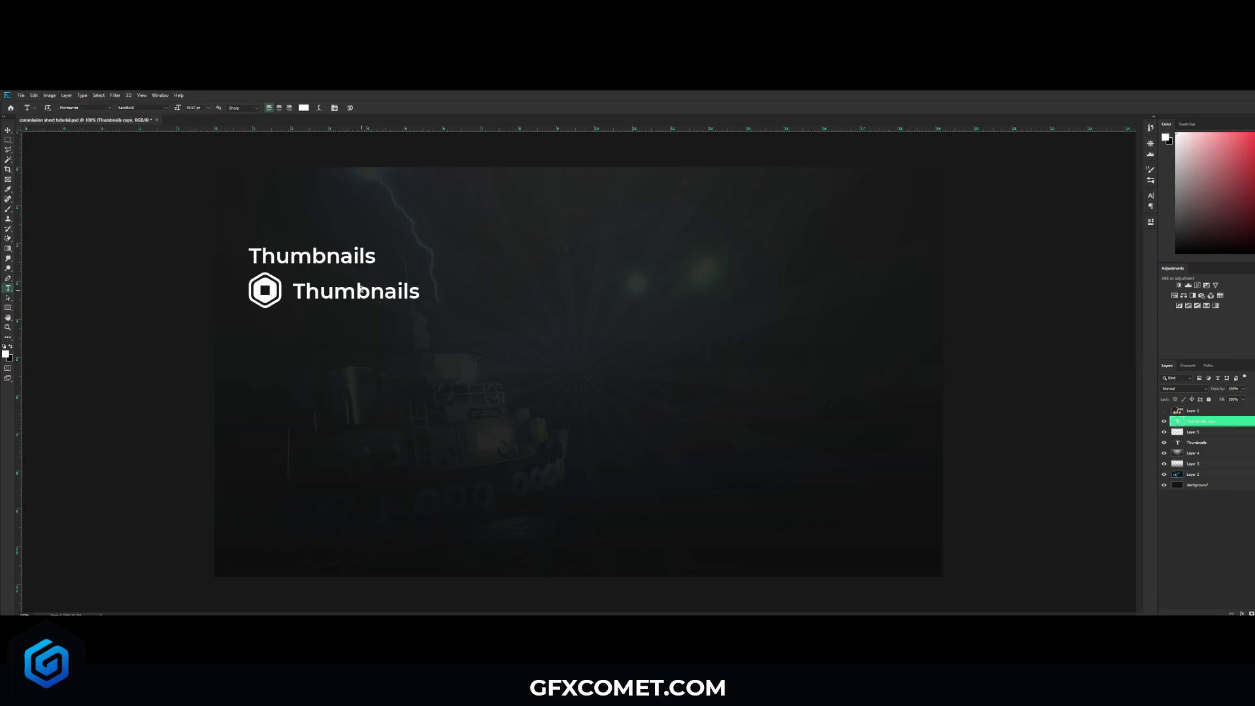
{"action": "double_click", "coordinate": [361, 290]}
{"action": "type", "text": "35K+"}
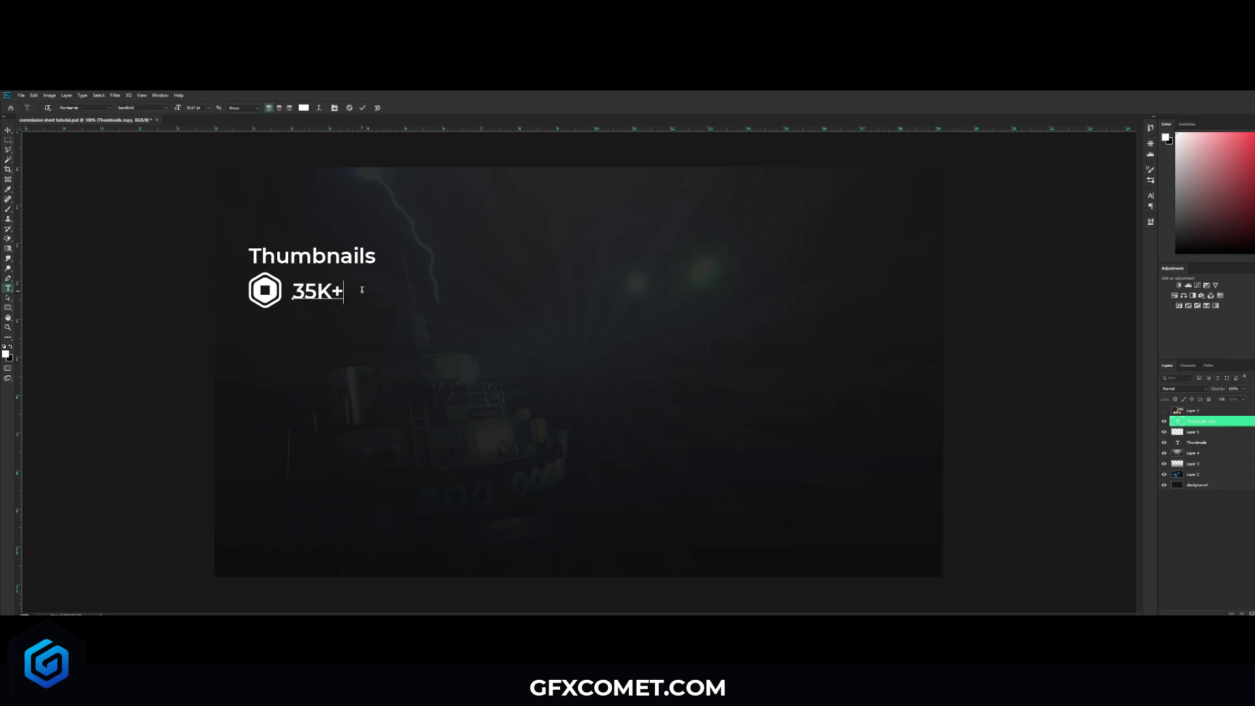
{"action": "key", "text": "ctrl+Return"}
{"action": "key", "text": "ctrl+t"}
{"action": "left_click_drag", "start_coordinate": [344, 278], "coordinate": [368, 313]}
{"action": "key", "text": "Return"}
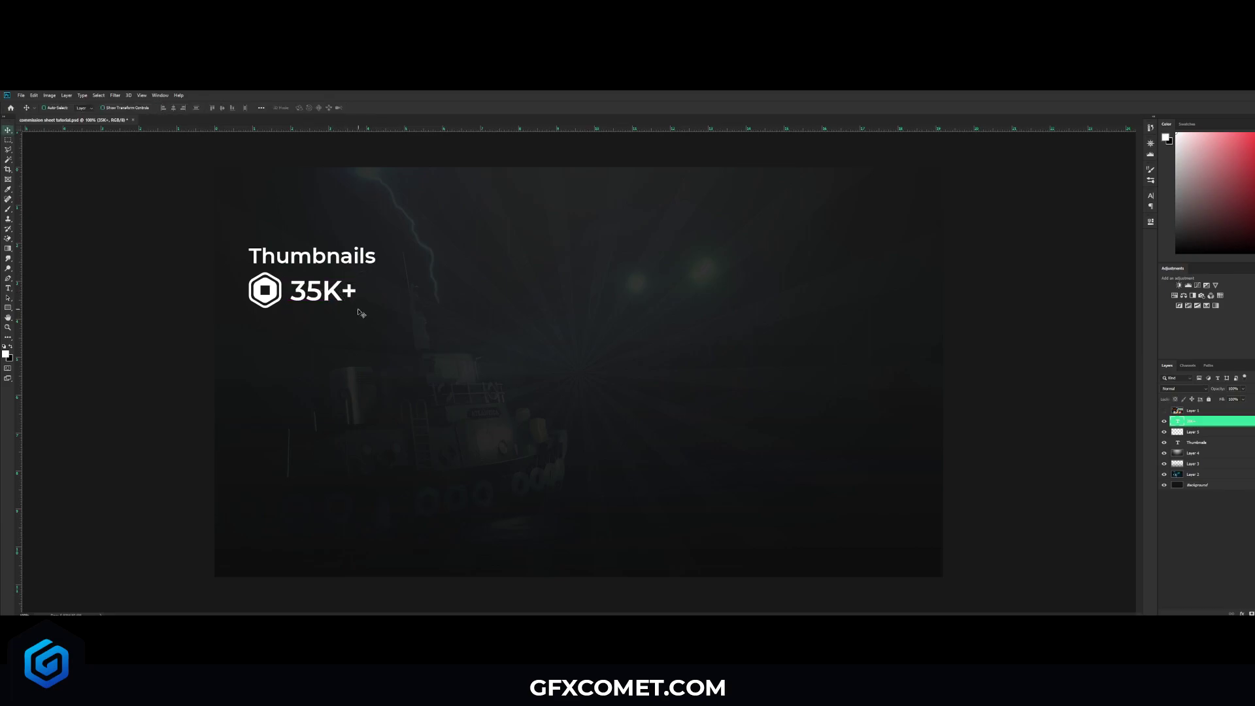
Group the icon and 35K+ layers into Group 1 and shift it slightly right.
{"action": "left_click", "coordinate": [1218, 432], "text": "shift"}
{"action": "key", "text": "ctrl+g"}
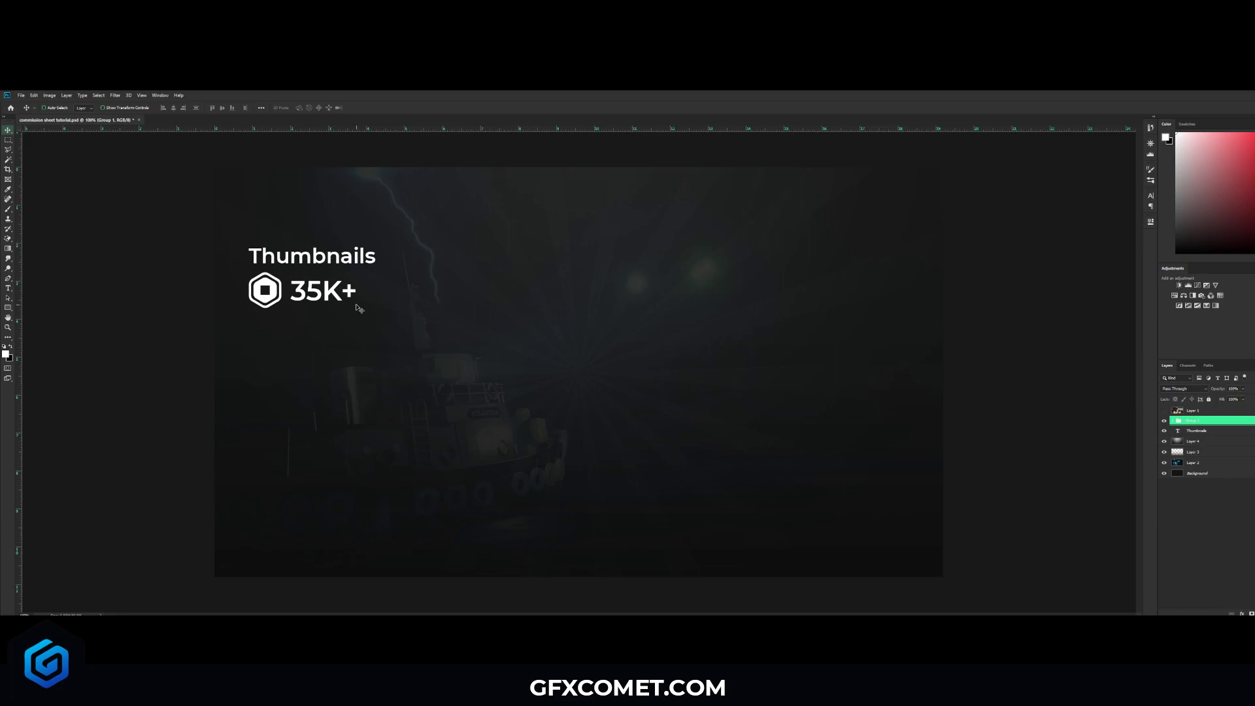
{"action": "left_click_drag", "start_coordinate": [358, 302], "coordinate": [364, 306]}
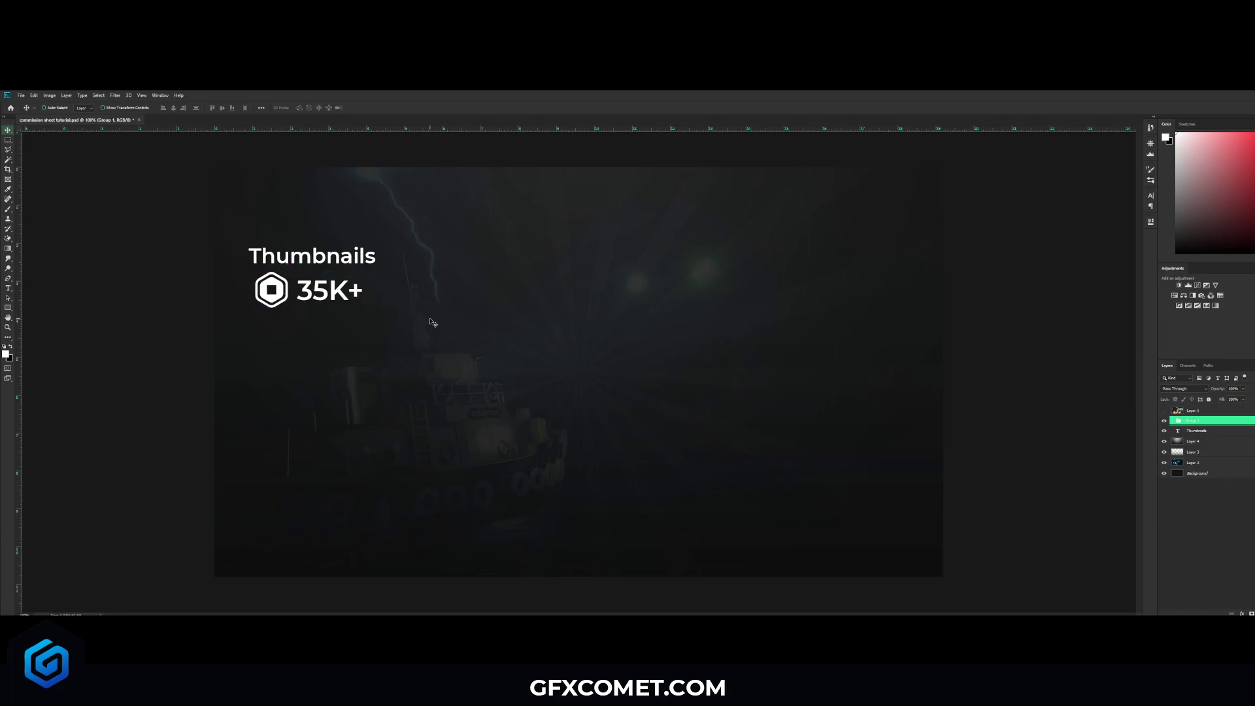
Nudge the price group right, save, and retype the heading as 'THUMBNAILS'.
{"action": "key", "text": "Right"}
{"action": "key", "text": "Right"}
{"action": "key", "text": "ctrl+s"}
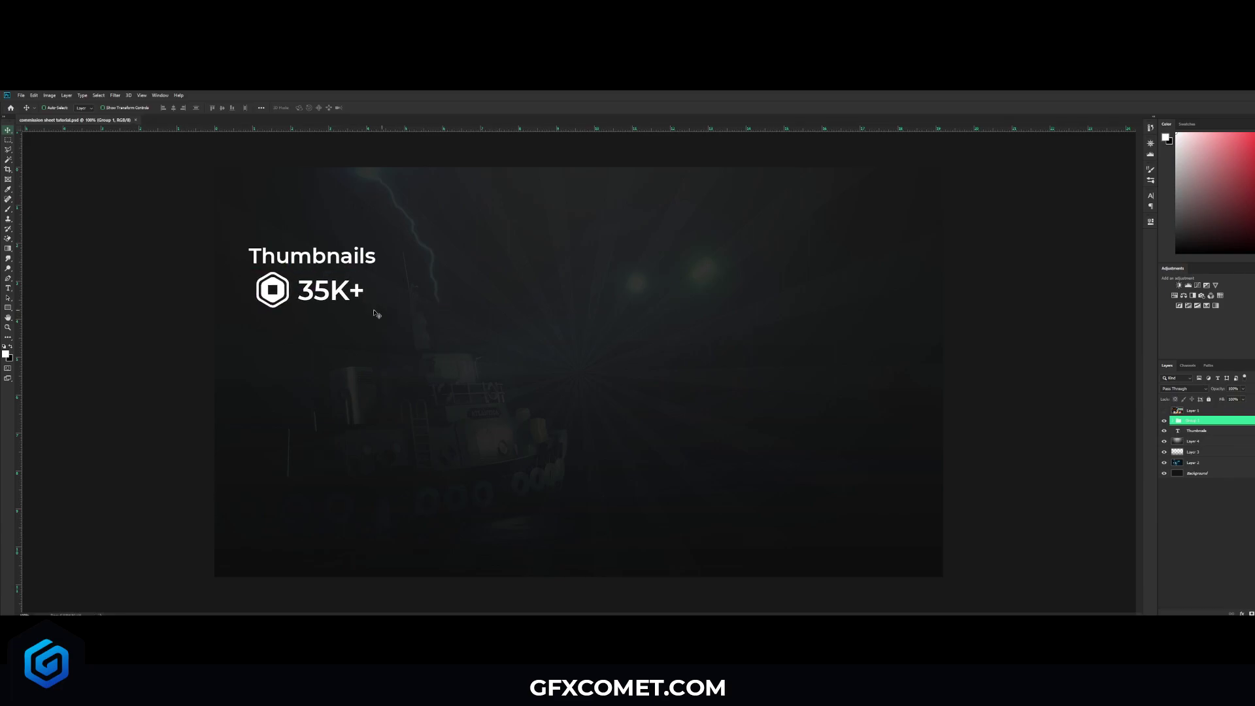
{"action": "key", "text": "t"}
{"action": "double_click", "coordinate": [325, 257]}
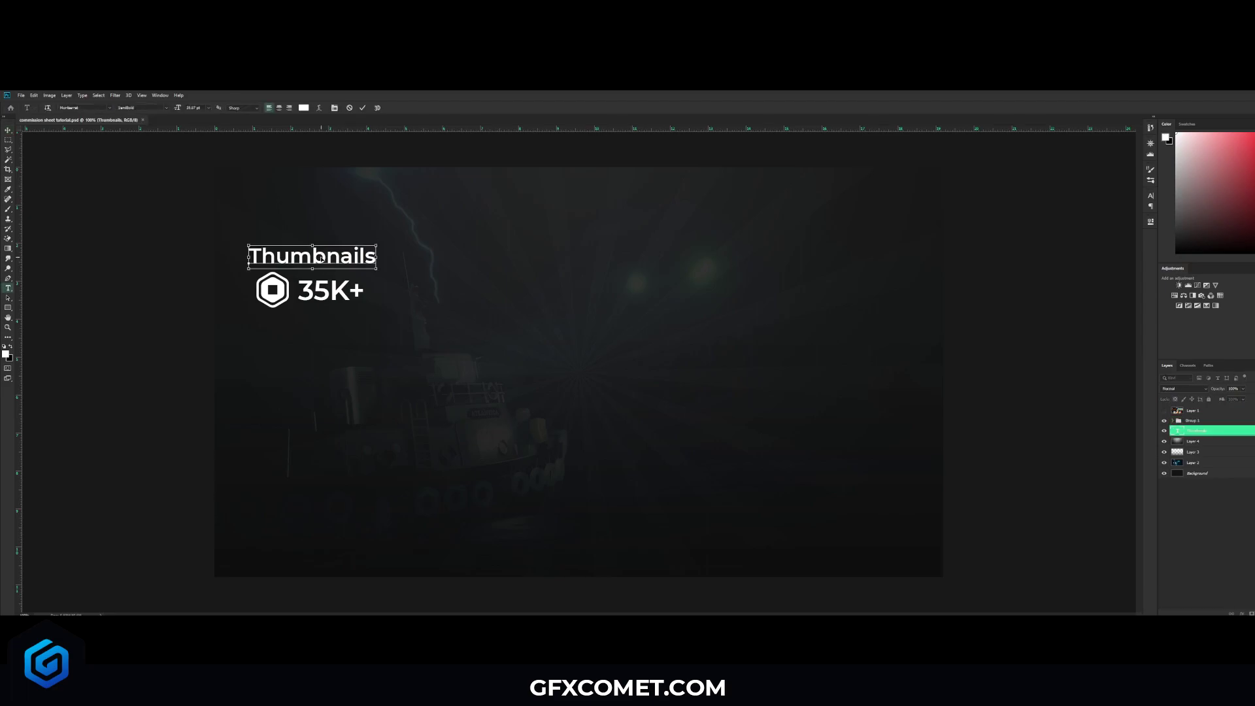
{"action": "type", "text": "thumb"}
{"action": "double_click", "coordinate": [321, 257]}
{"action": "type", "text": "THUMBNAILS"}
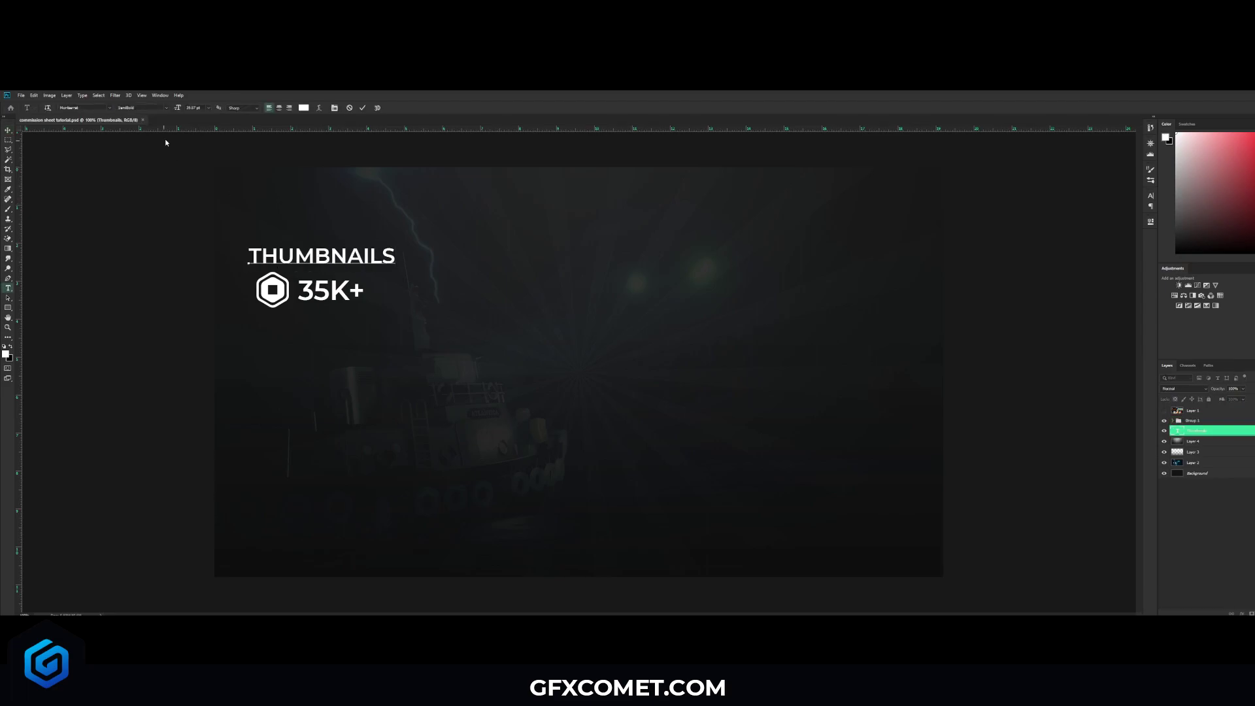
{"action": "key", "text": "ctrl+Return"}
Move the THUMBNAILS heading and price group higher together.
{"action": "left_click", "coordinate": [1192, 420], "text": "shift"}
{"action": "left_click_drag", "start_coordinate": [356, 284], "coordinate": [364, 229]}
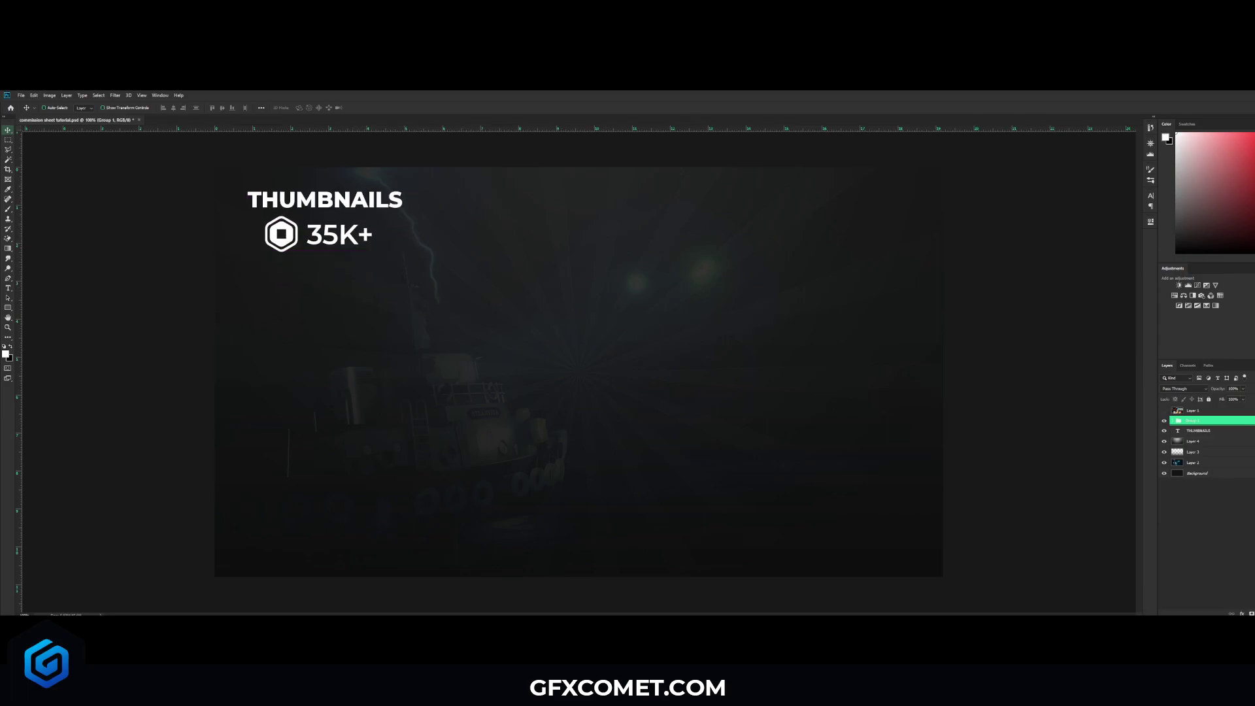
{"action": "key", "text": "ctrl+shift+alt+n"}
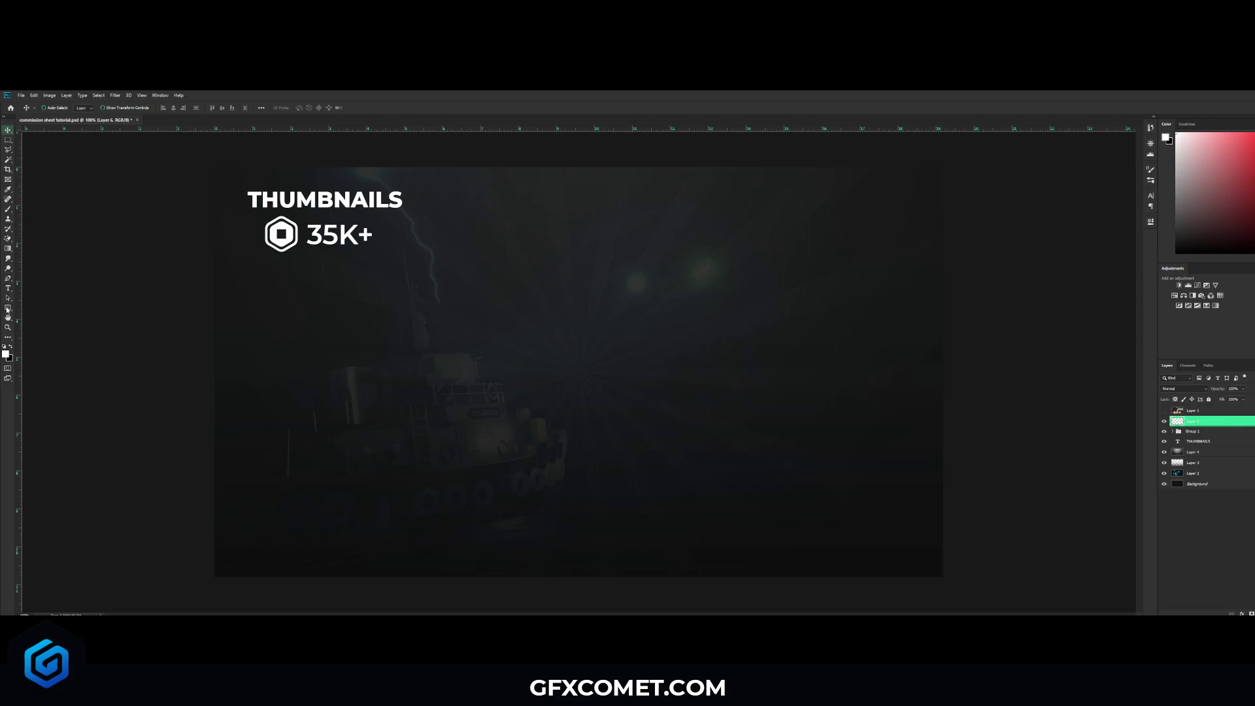
Draw a white rounded rectangle with a 30 px corner radius below the price.
{"action": "left_click_drag", "start_coordinate": [8, 309], "coordinate": [38, 319]}
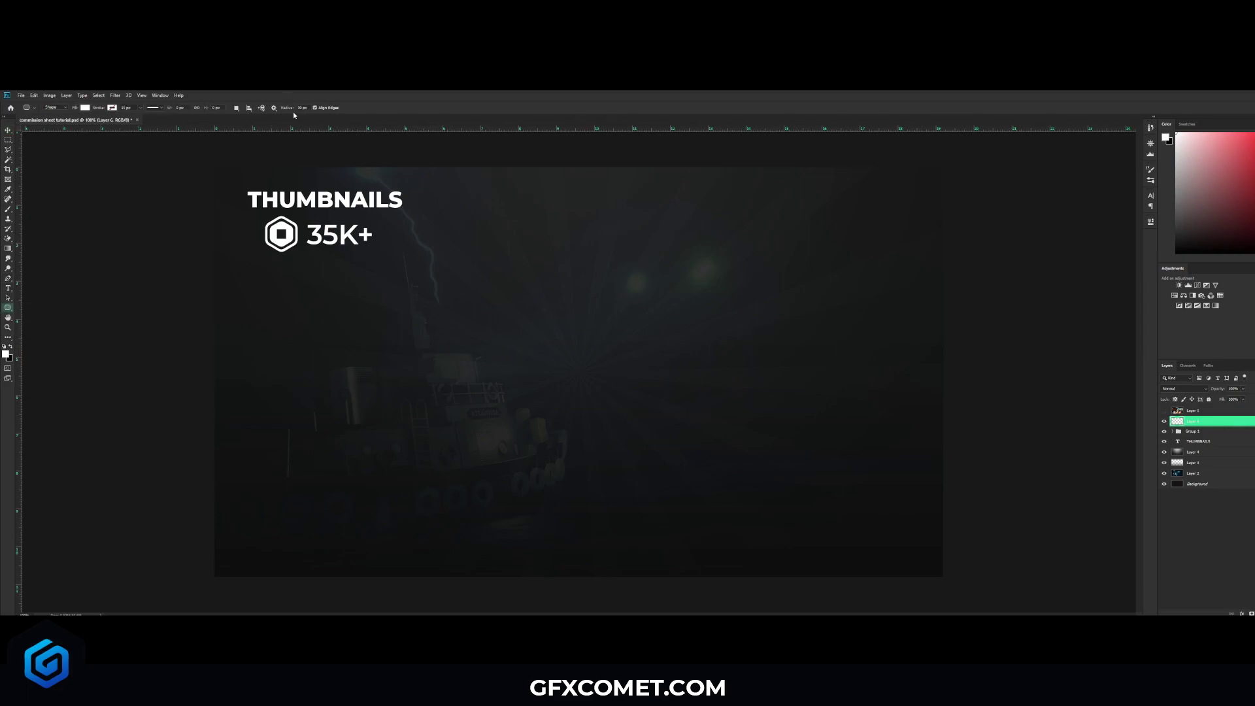
{"action": "left_click", "coordinate": [303, 107]}
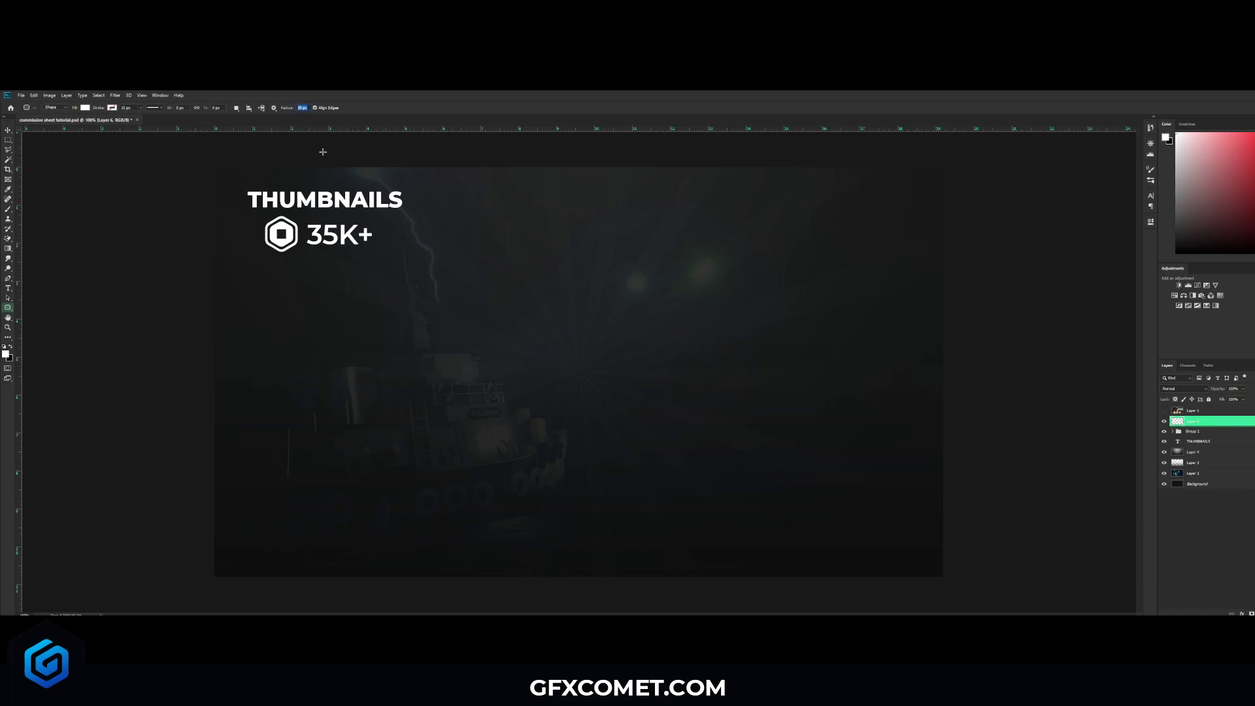
{"action": "left_click", "coordinate": [86, 109]}
{"action": "left_click", "coordinate": [112, 108]}
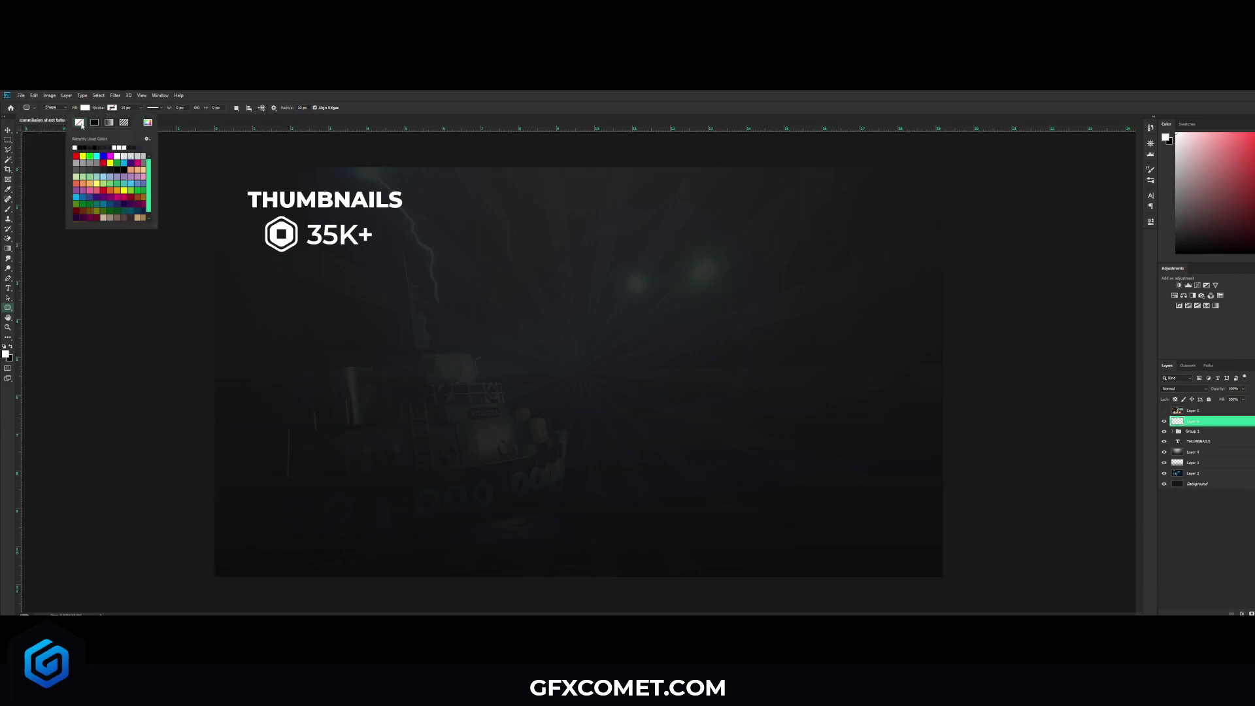
{"action": "left_click", "coordinate": [94, 113]}
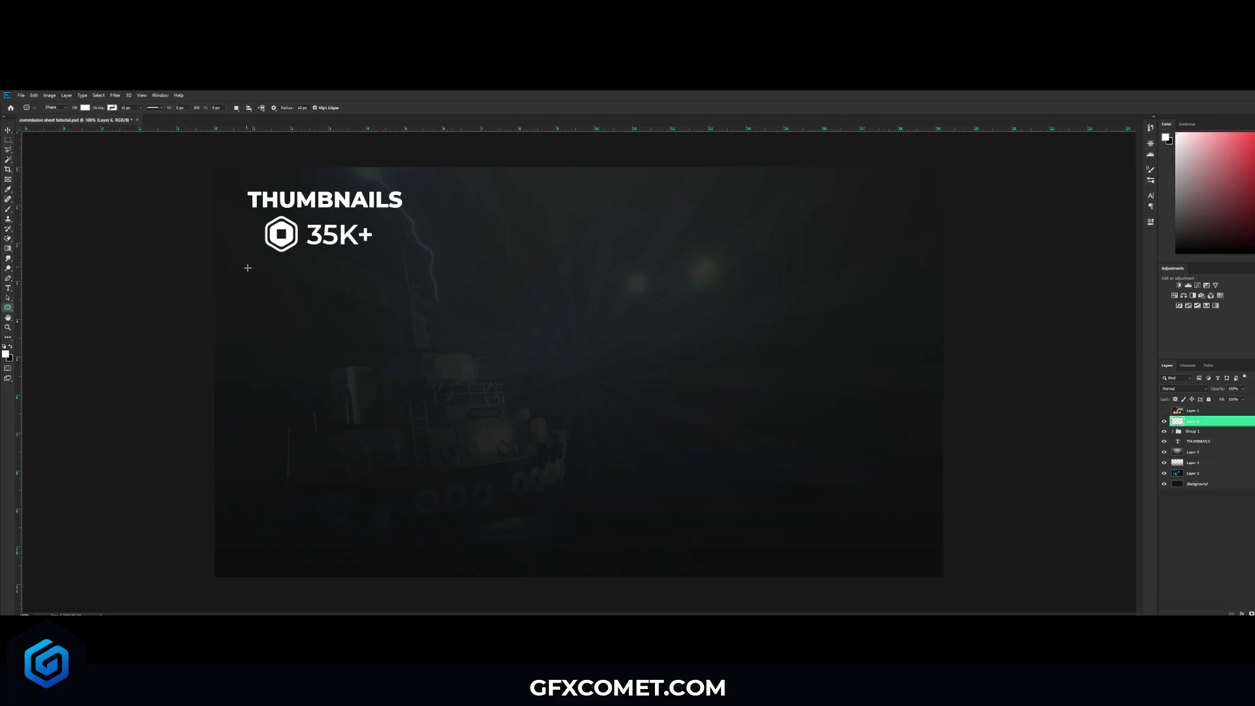
{"action": "key", "text": "d"}
{"action": "key", "text": "x"}
{"action": "left_click_drag", "start_coordinate": [249, 272], "coordinate": [478, 392]}
Duplicate the box into a row of three, scale and align them, then paste the house-and-car image.
{"action": "key", "text": "v"}
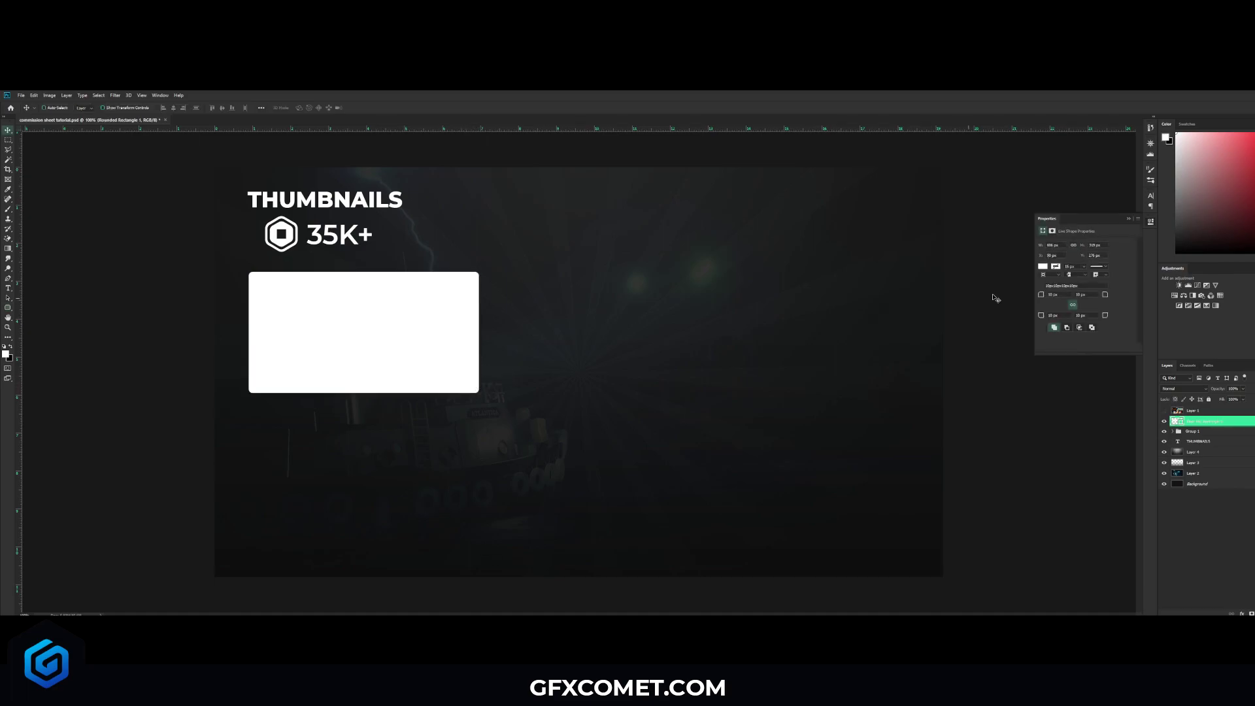
{"action": "left_click", "coordinate": [1139, 223]}
{"action": "left_click_drag", "start_coordinate": [343, 307], "coordinate": [586, 312]}
{"action": "left_click_drag", "start_coordinate": [569, 320], "coordinate": [790, 356], "text": "alt"}
{"action": "left_click", "coordinate": [1196, 446], "text": "shift"}
{"action": "key", "text": "ctrl+t"}
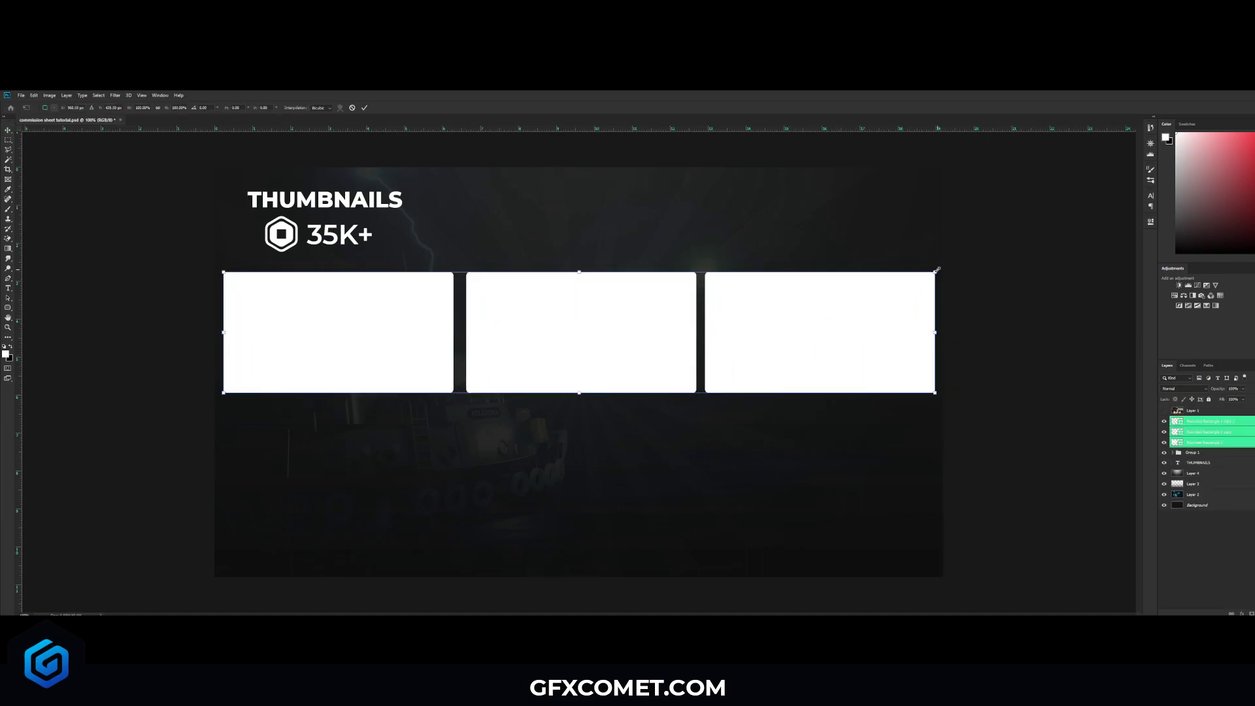
{"action": "left_click_drag", "start_coordinate": [936, 268], "coordinate": [910, 277]}
{"action": "key", "text": "Return"}
{"action": "left_click_drag", "start_coordinate": [880, 336], "coordinate": [878, 330]}
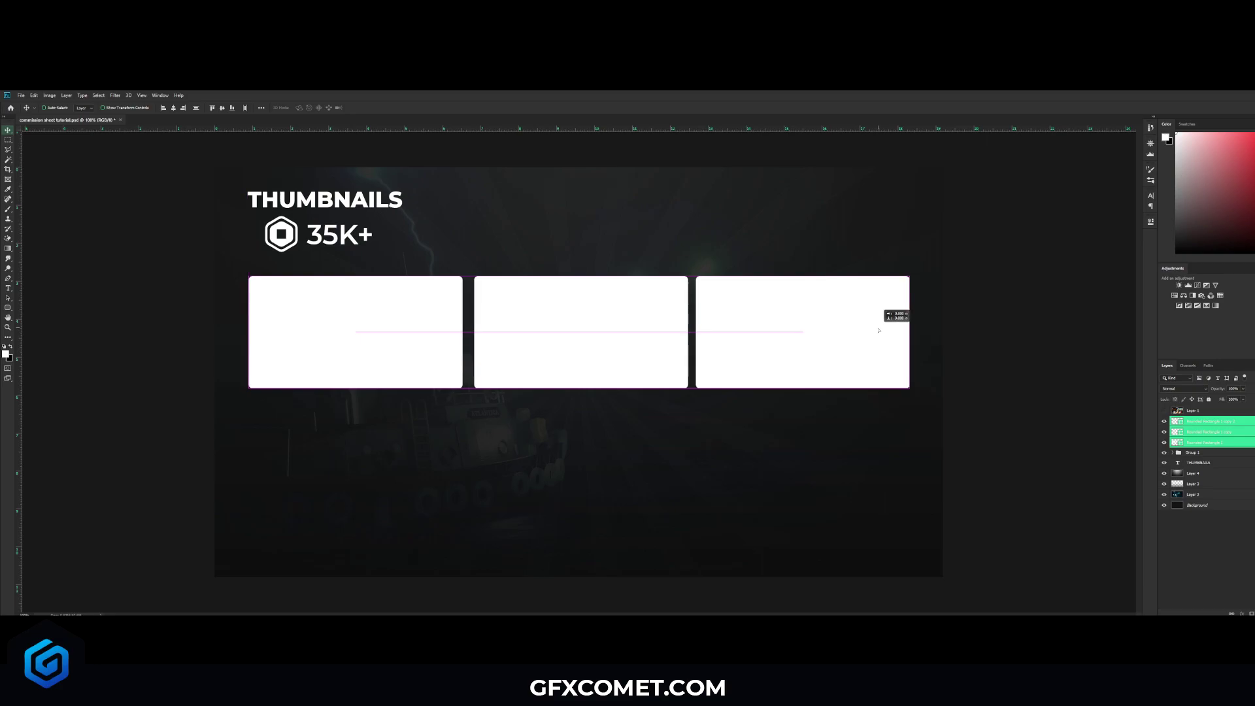
{"action": "left_click_drag", "start_coordinate": [879, 330], "coordinate": [878, 330]}
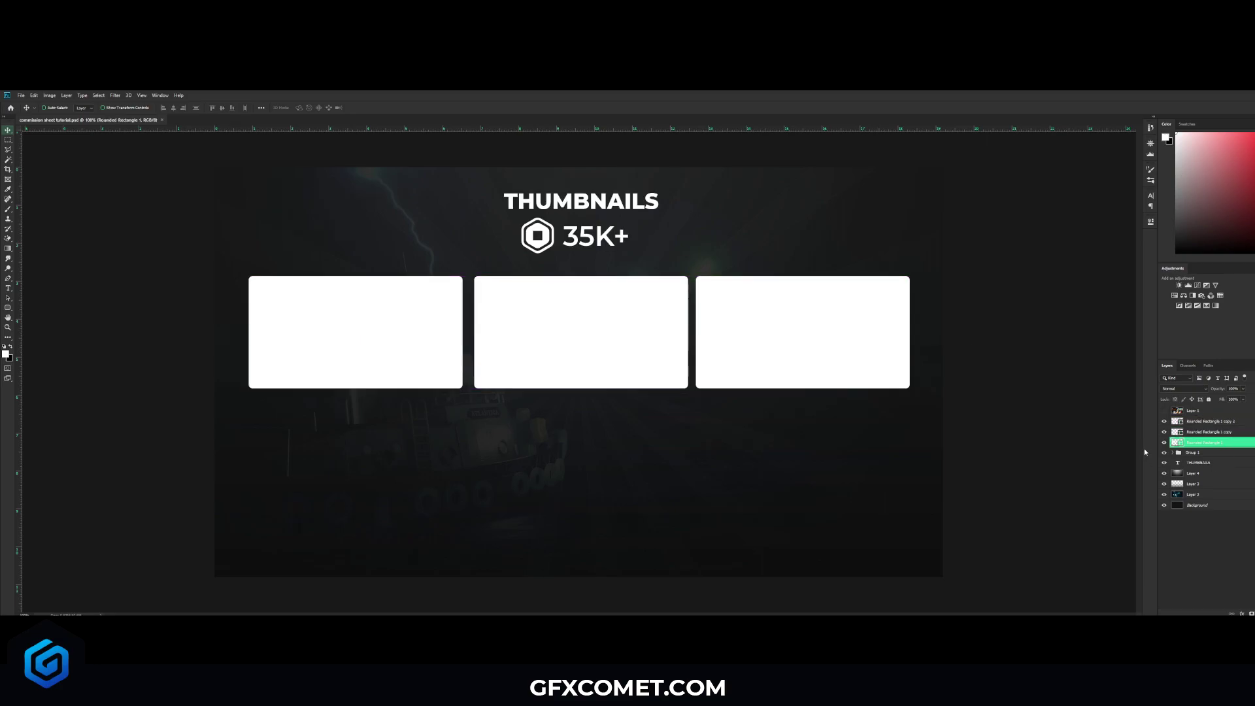
{"action": "key", "text": "ctrl+v"}
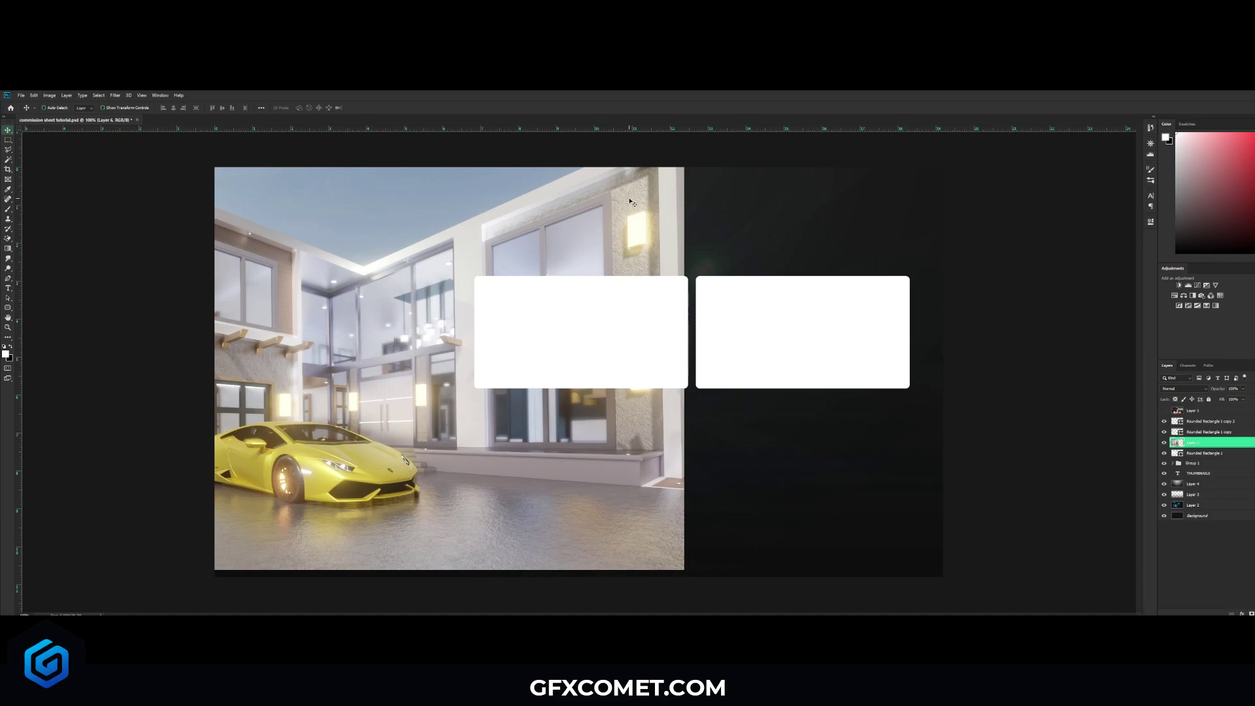
Shrink the house-and-car image and move it over the first box.
{"action": "key", "text": "ctrl+t"}
{"action": "left_click_drag", "start_coordinate": [685, 159], "coordinate": [464, 272]}
{"action": "left_click_drag", "start_coordinate": [436, 316], "coordinate": [477, 281]}
{"action": "key", "text": "Return"}
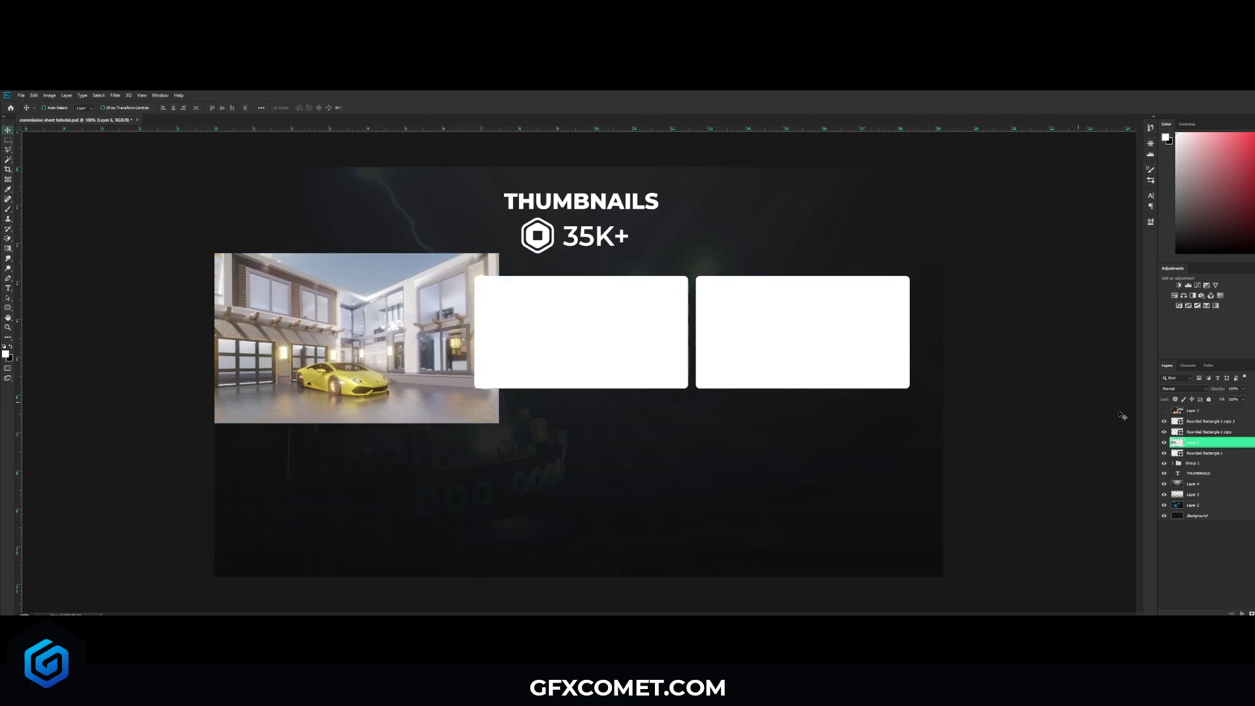
Clip the image to the first rounded box, then reposition and resize it to fill the frame.
{"action": "right_click", "coordinate": [1211, 445]}
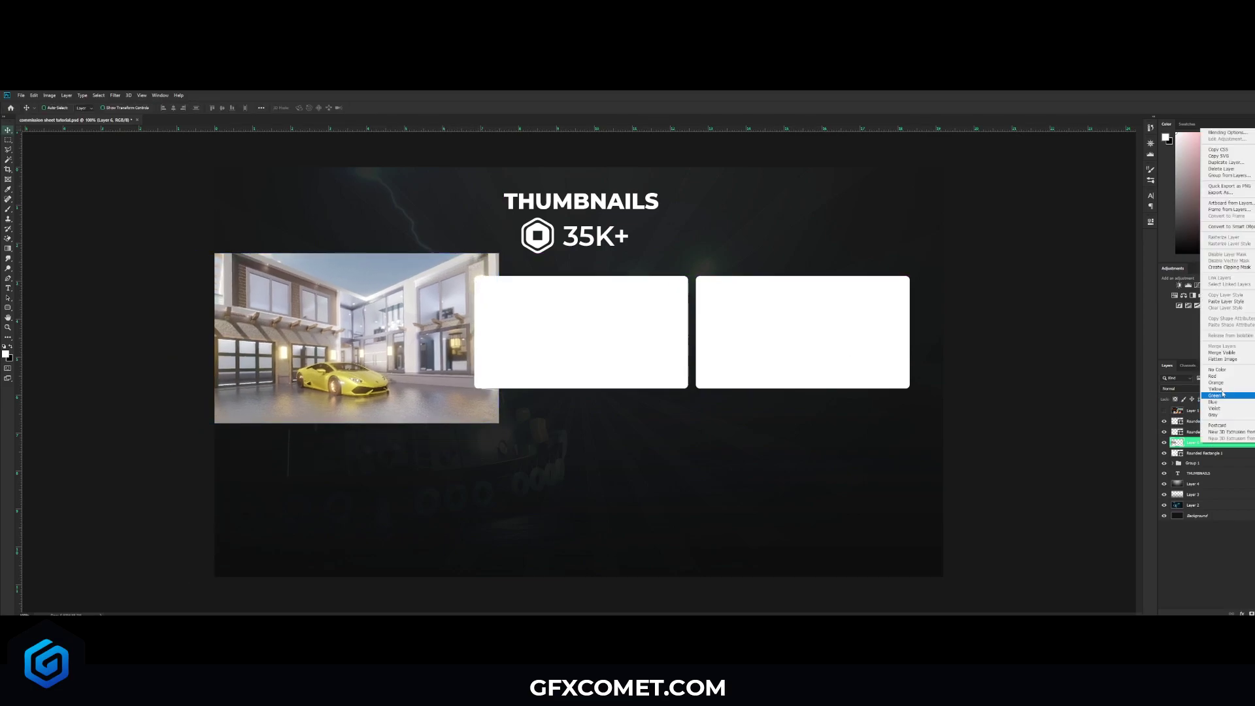
{"action": "left_click", "coordinate": [1228, 267]}
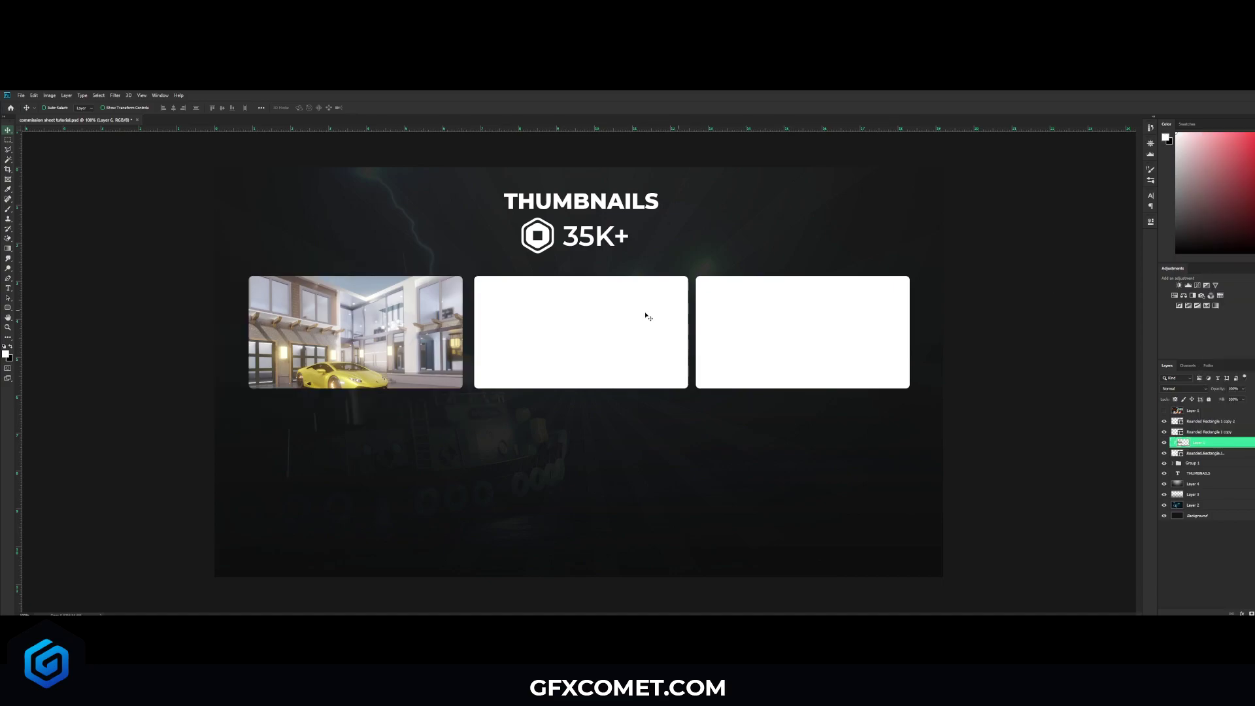
{"action": "left_click_drag", "start_coordinate": [413, 331], "coordinate": [427, 308]}
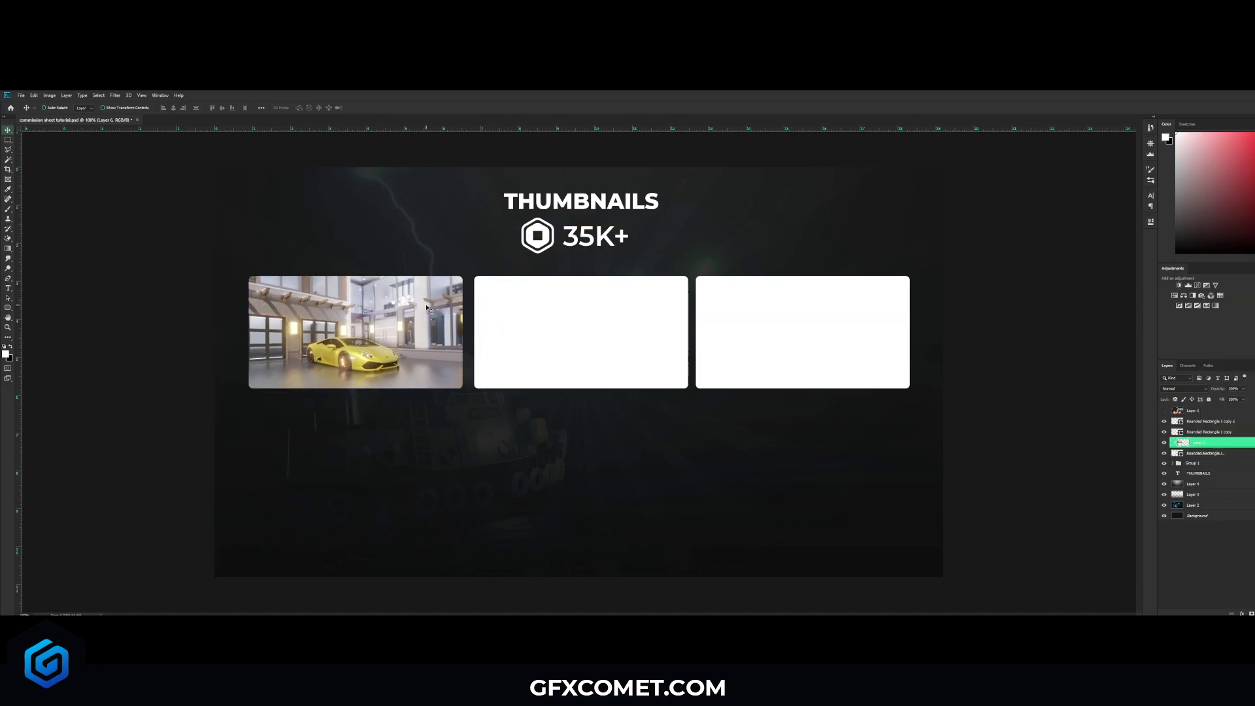
{"action": "key", "text": "ctrl+t"}
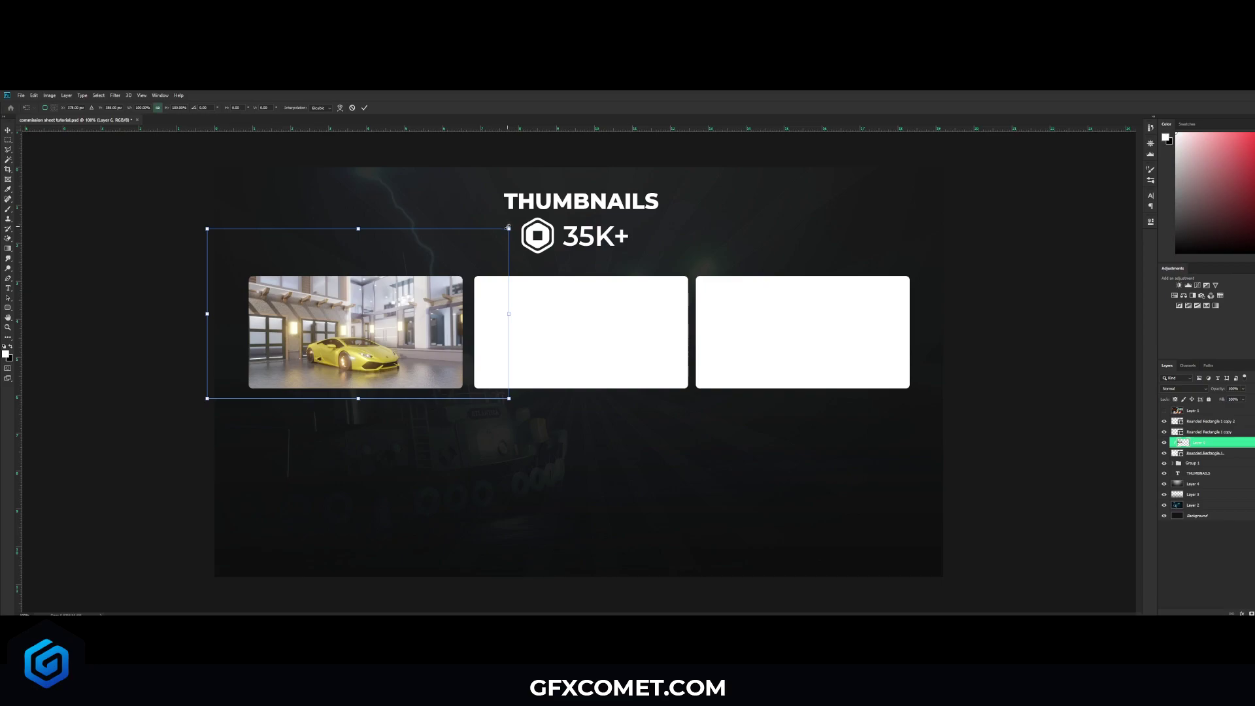
{"action": "left_click_drag", "start_coordinate": [508, 227], "coordinate": [434, 272]}
{"action": "key", "text": "Return"}
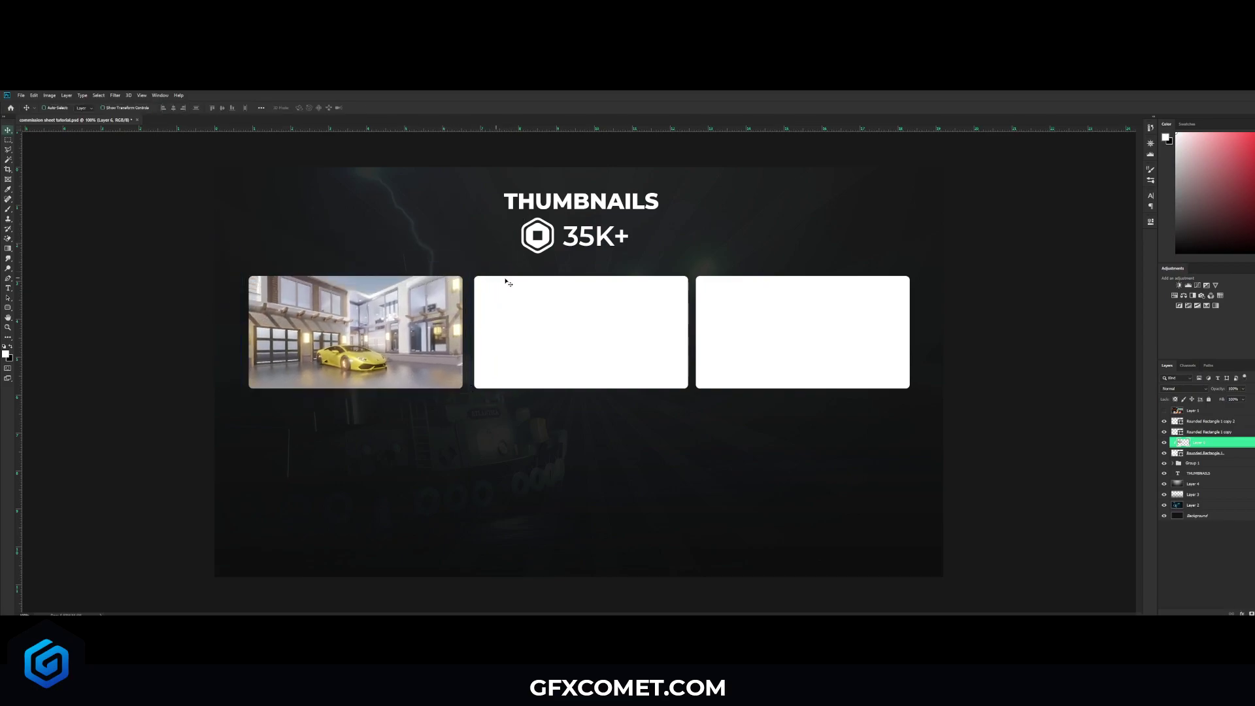
{"action": "right_click", "coordinate": [1203, 453]}
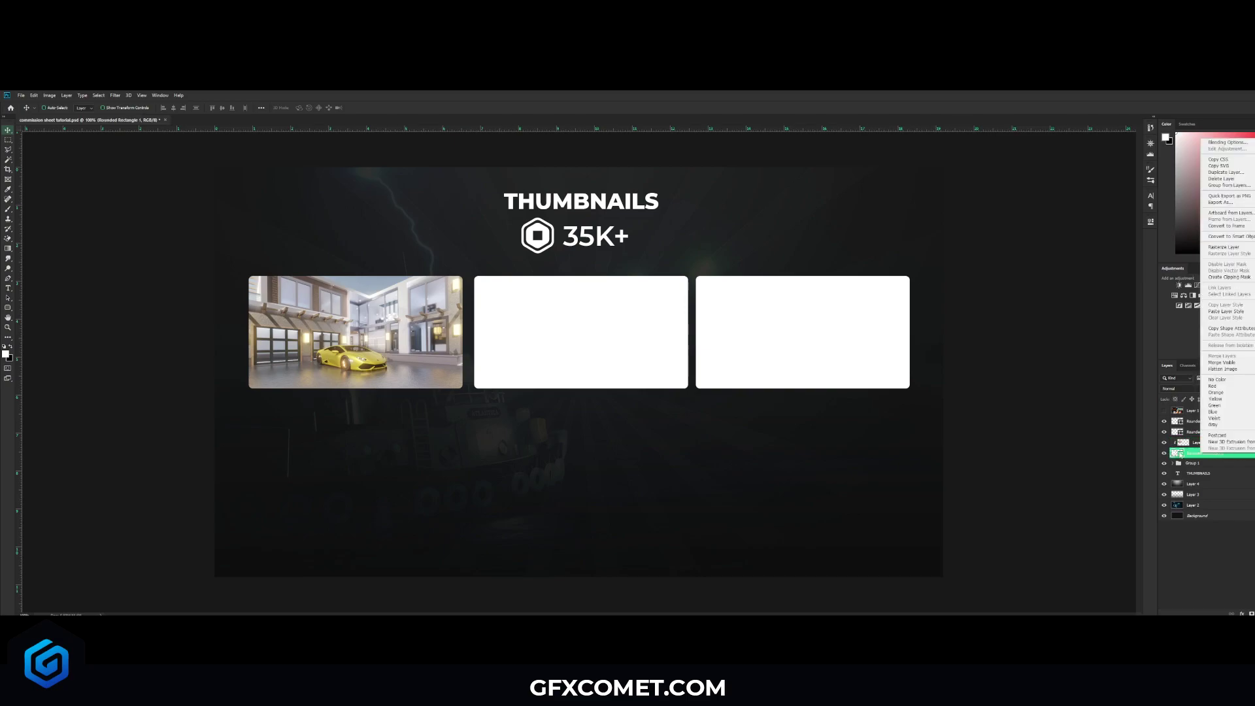
Change the first frame's magenta stroke to a thinner white outline.
{"action": "left_click", "coordinate": [1227, 142]}
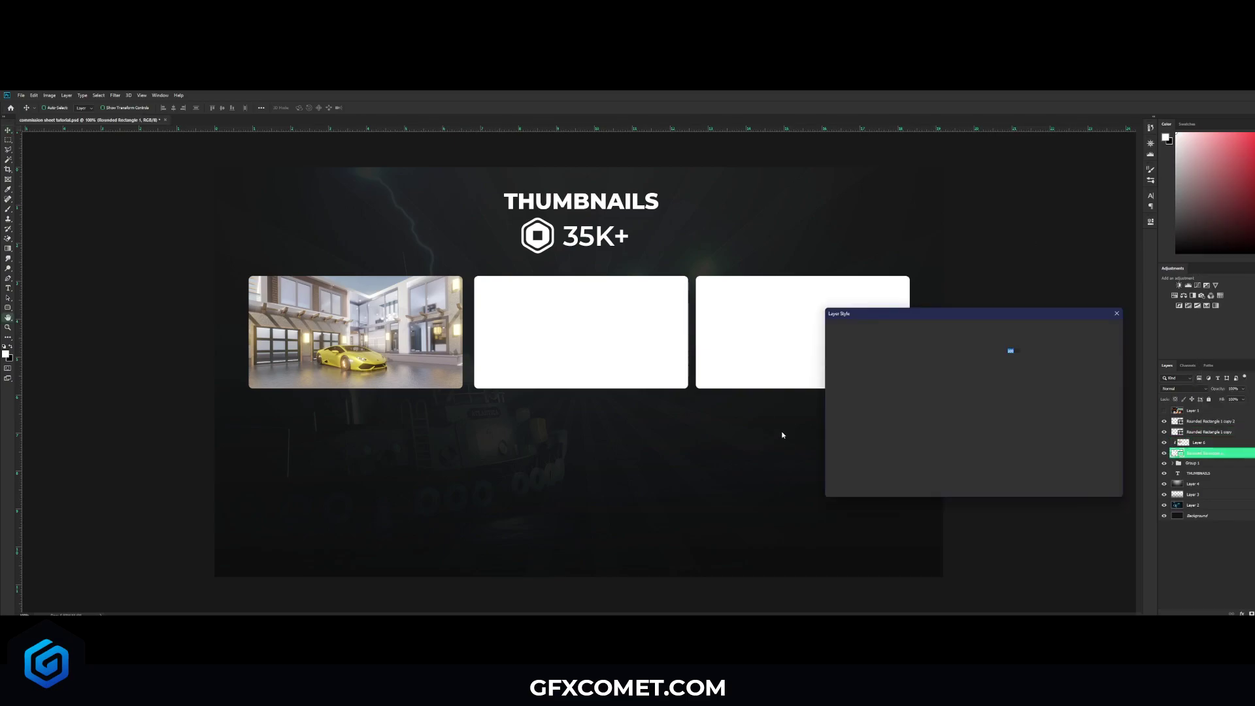
{"action": "left_click", "coordinate": [837, 380]}
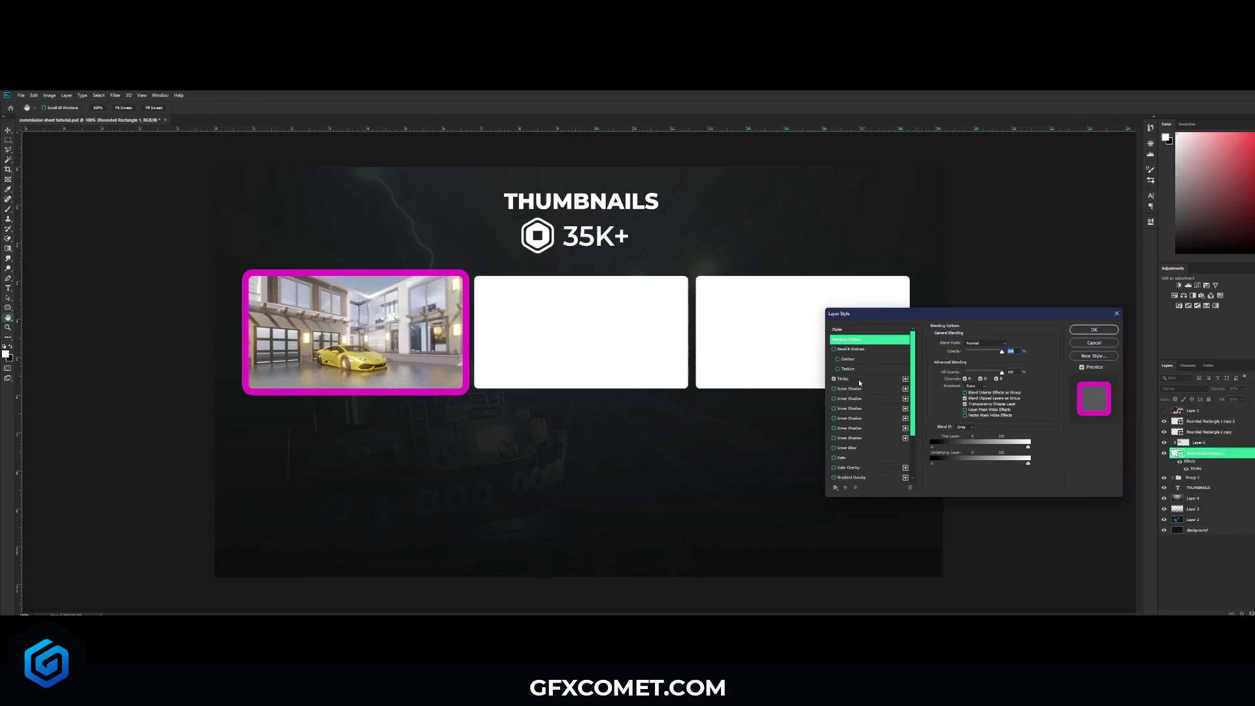
{"action": "left_click_drag", "start_coordinate": [963, 344], "coordinate": [960, 343]}
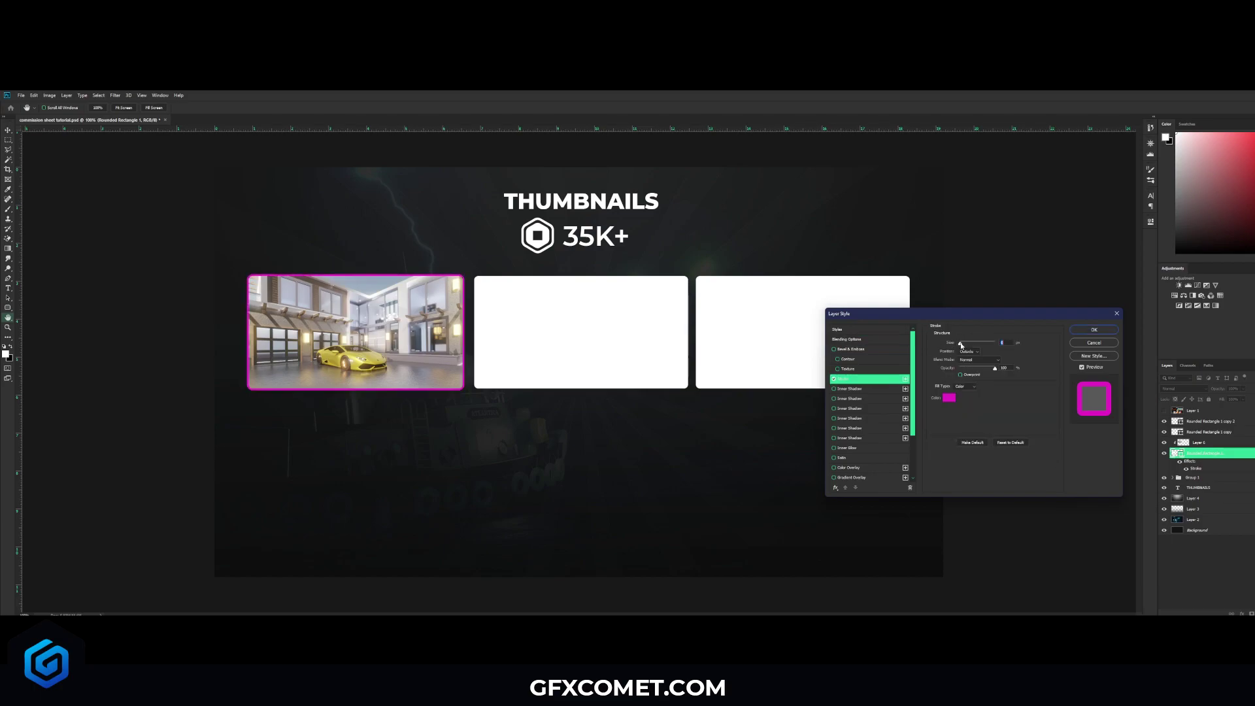
{"action": "left_click", "coordinate": [949, 398]}
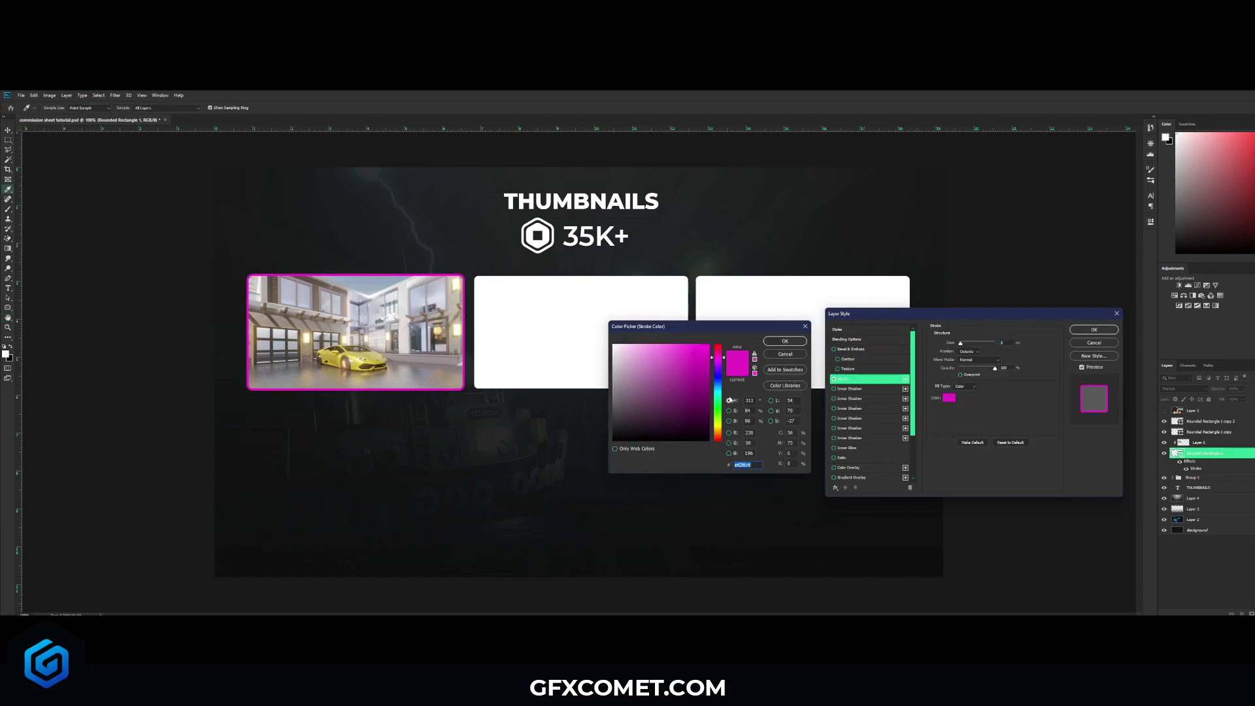
{"action": "left_click", "coordinate": [719, 387]}
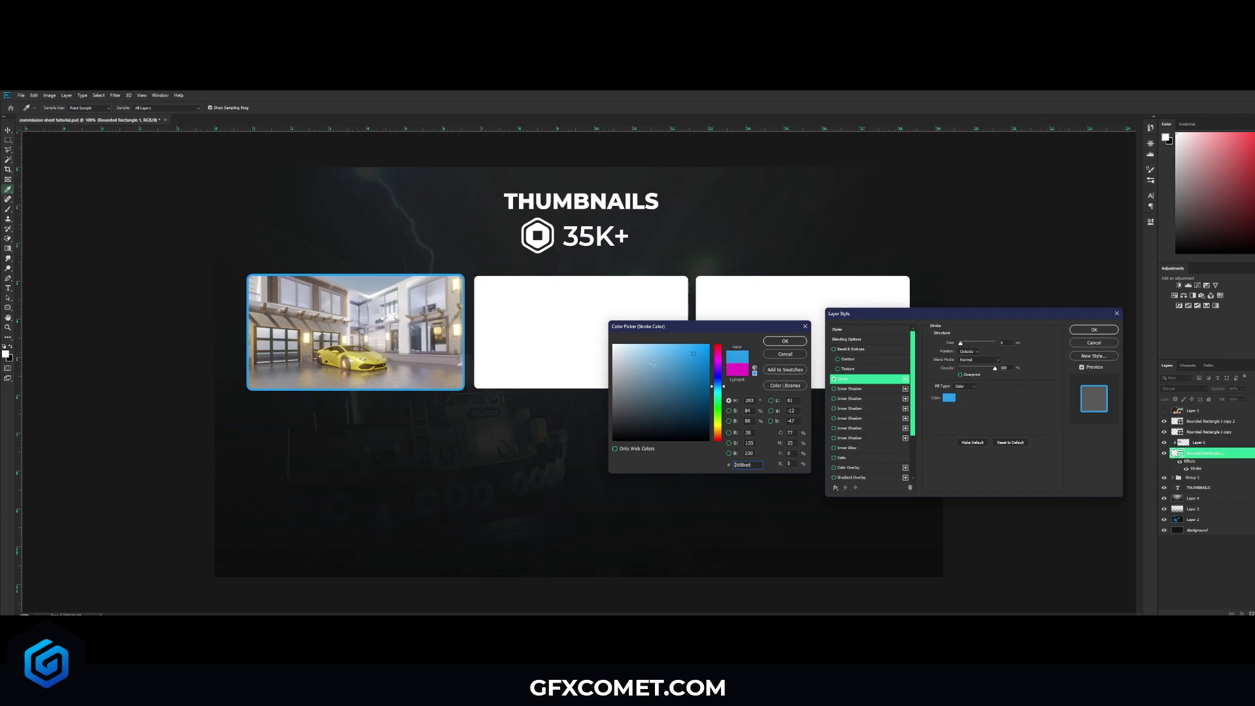
{"action": "left_click", "coordinate": [571, 329]}
{"action": "left_click", "coordinate": [784, 340]}
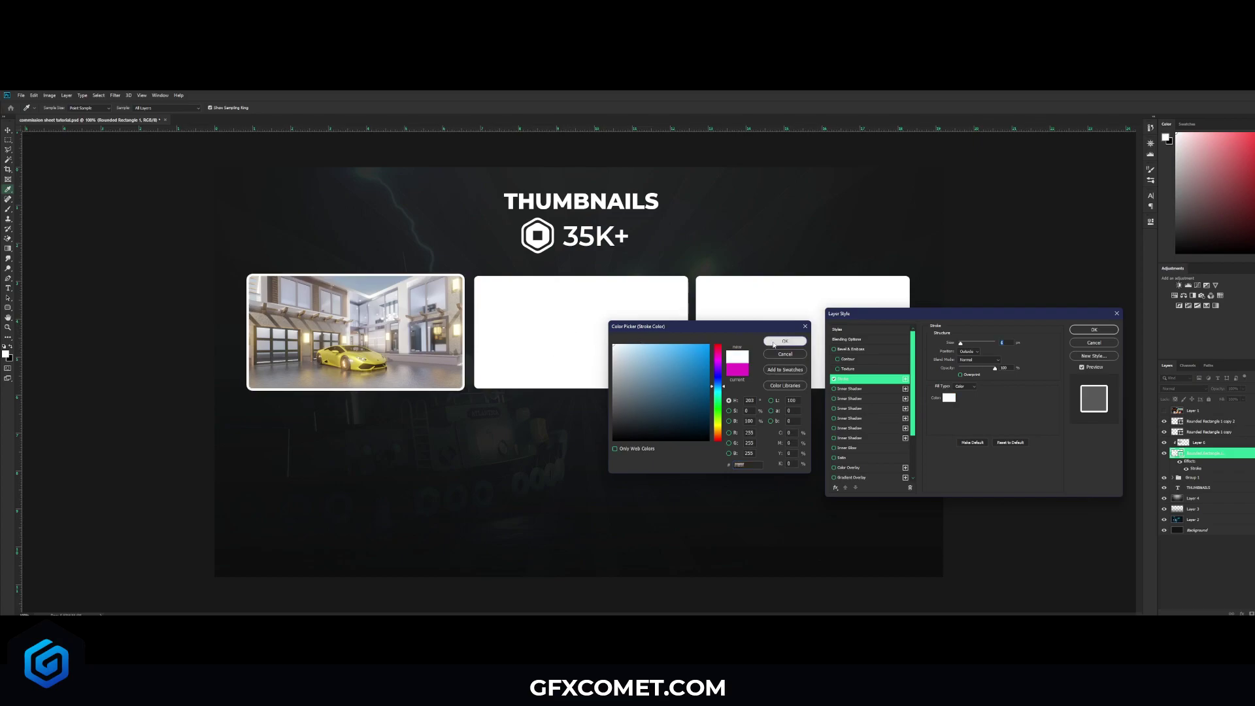
{"action": "left_click", "coordinate": [1094, 330]}
Copy the first frame's layer style and select the second frame's layer.
{"action": "right_click", "coordinate": [1206, 452]}
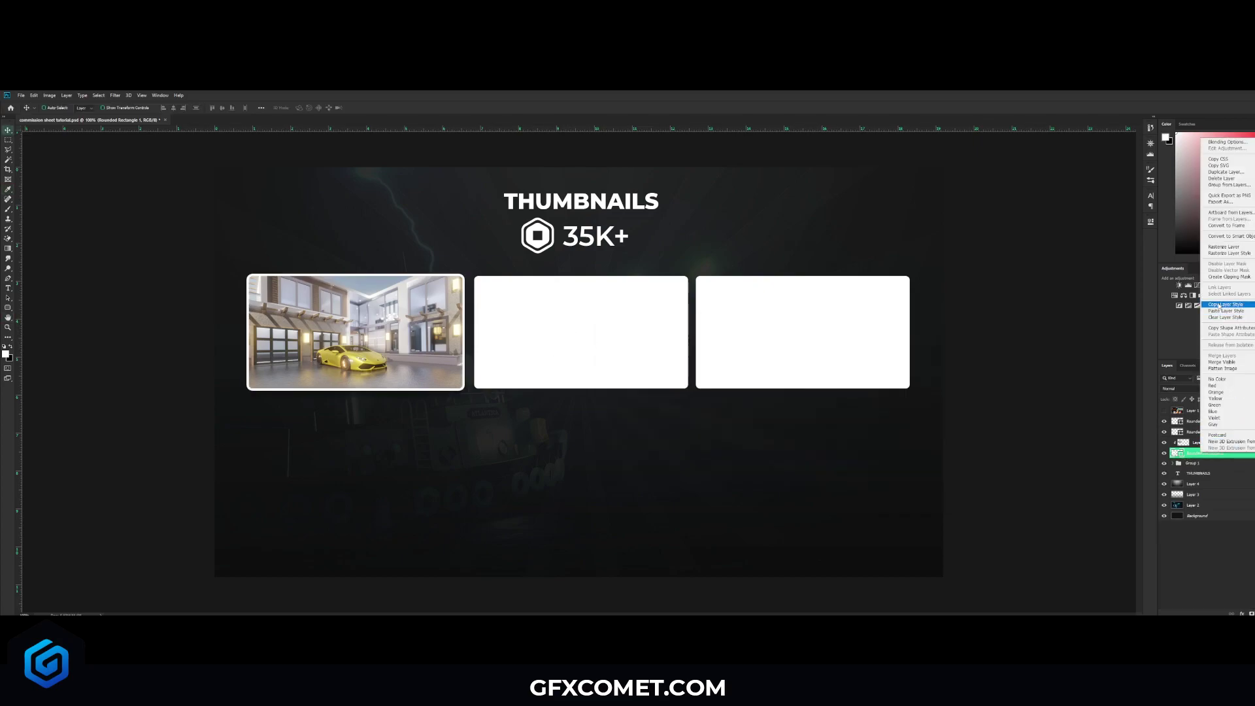
{"action": "key", "text": "Escape"}
{"action": "left_click", "coordinate": [1185, 434]}
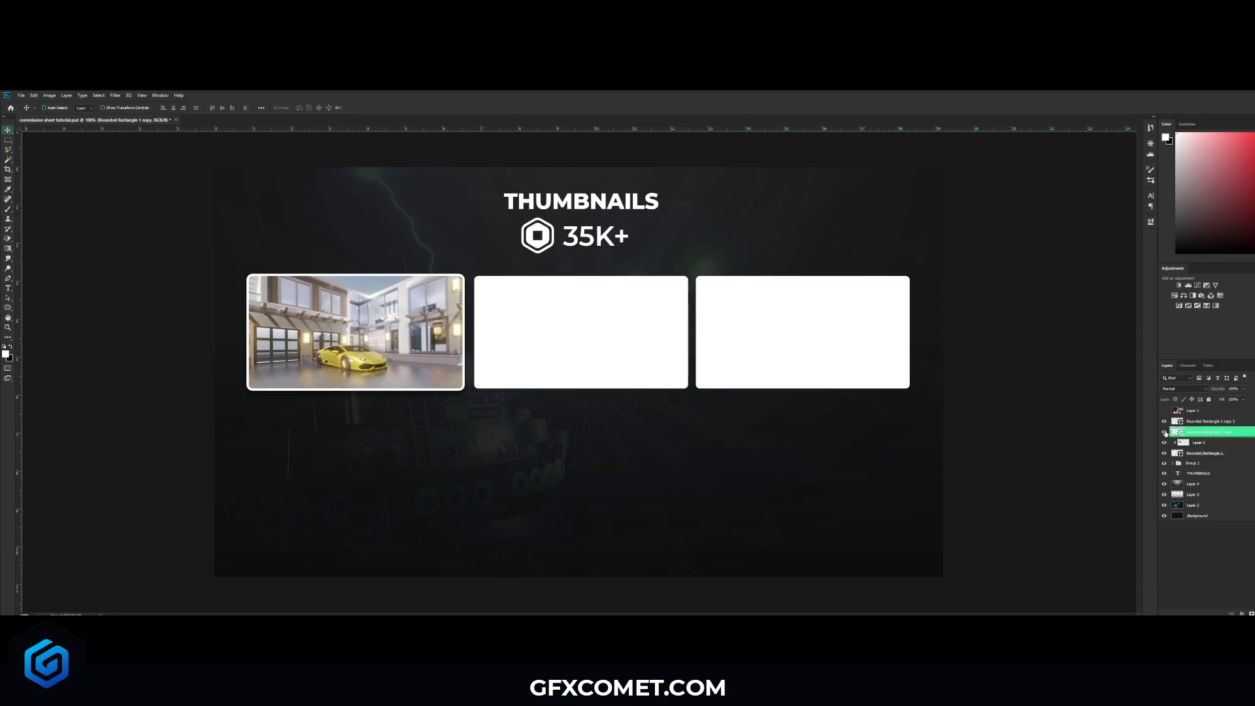
Paste the white-outline style onto both empty frame layers.
{"action": "left_click", "coordinate": [1233, 422], "text": "shift"}
{"action": "right_click", "coordinate": [1233, 424]}
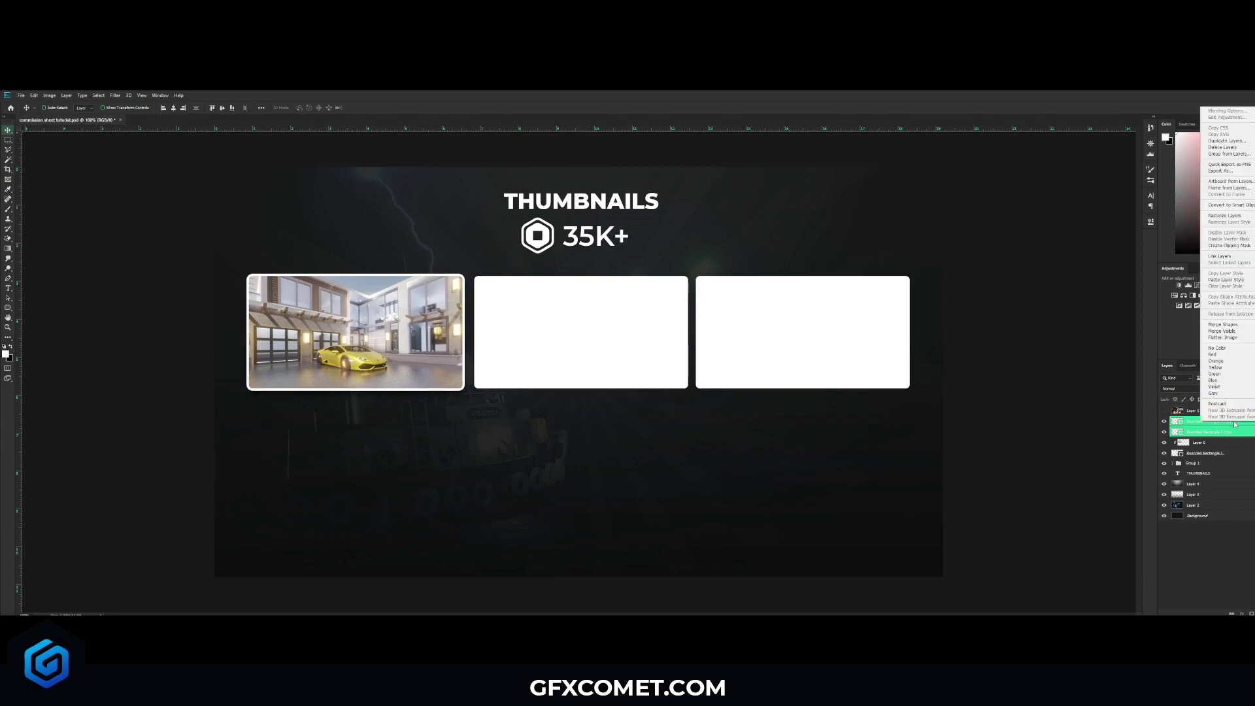
{"action": "left_click", "coordinate": [1241, 281]}
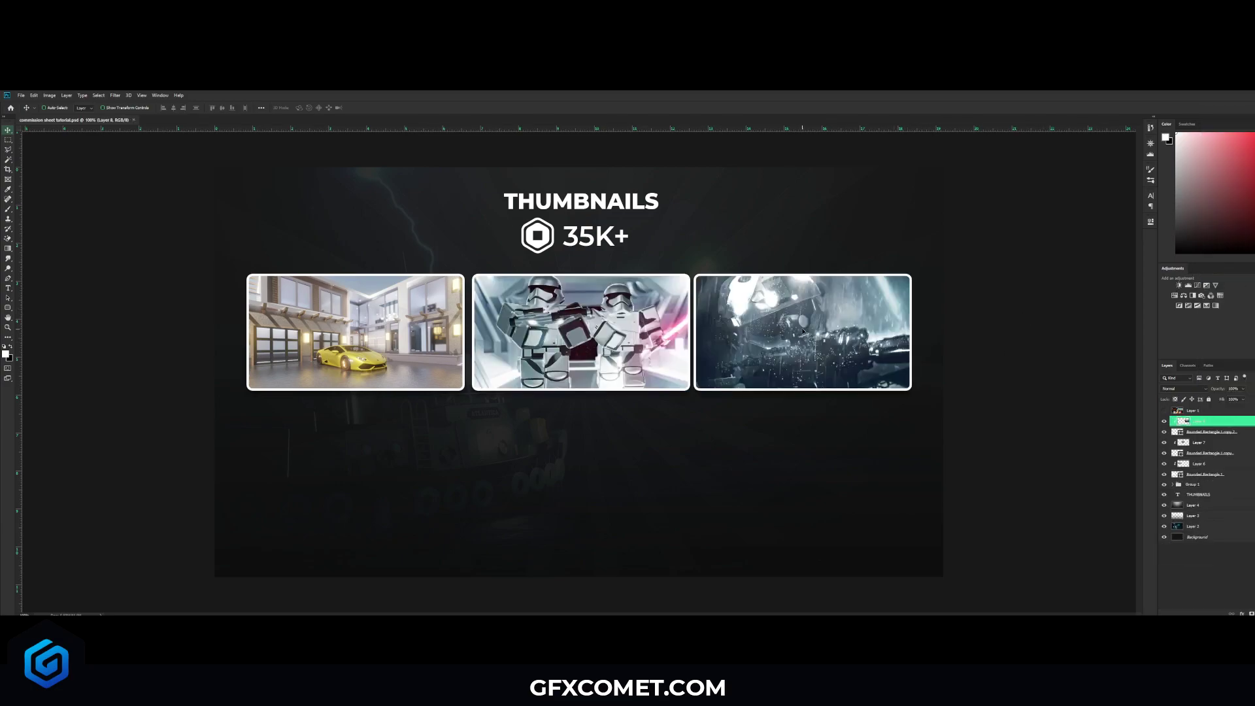
Position the stormtrooper and rainy-scene images and shift the third frame slightly right.
{"action": "mouse_move", "coordinate": [803, 329]}
{"action": "left_mouse_down"}
{"action": "mouse_move", "coordinate": [816, 329]}
{"action": "mouse_move", "coordinate": [806, 317]}
{"action": "left_mouse_up"}
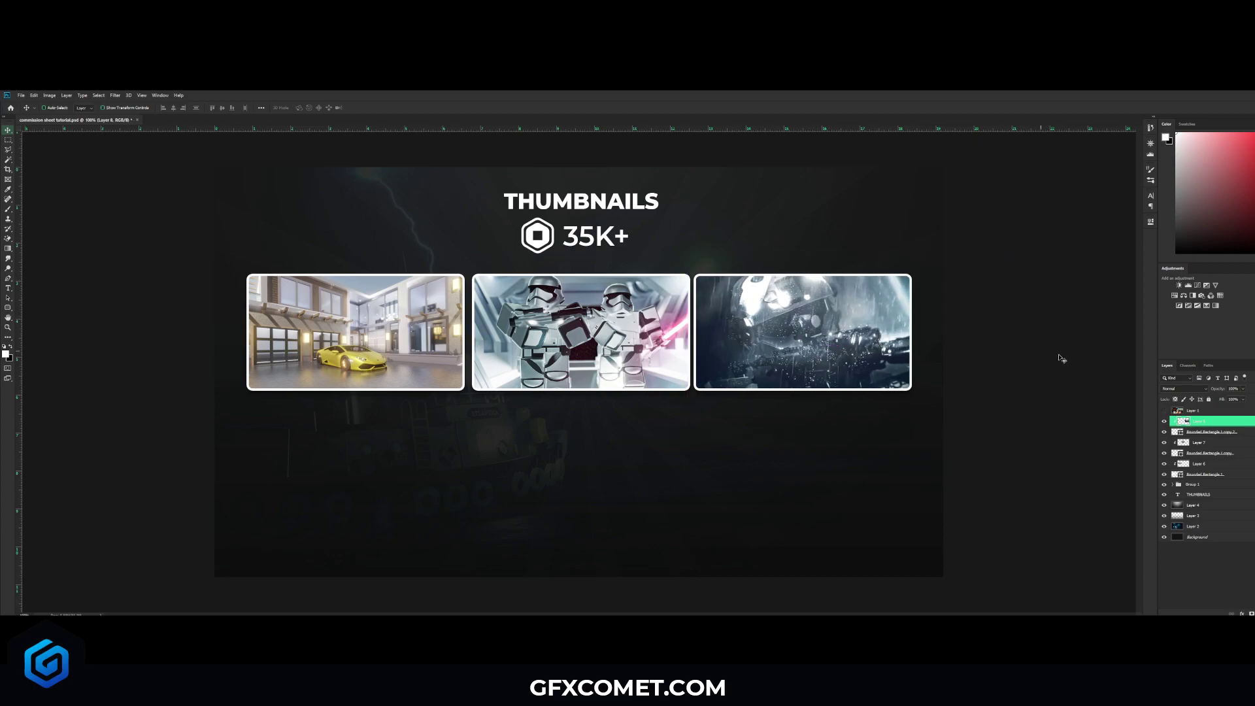
{"action": "left_click", "coordinate": [1207, 432], "text": "shift"}
{"action": "left_click_drag", "start_coordinate": [865, 355], "coordinate": [868, 355]}
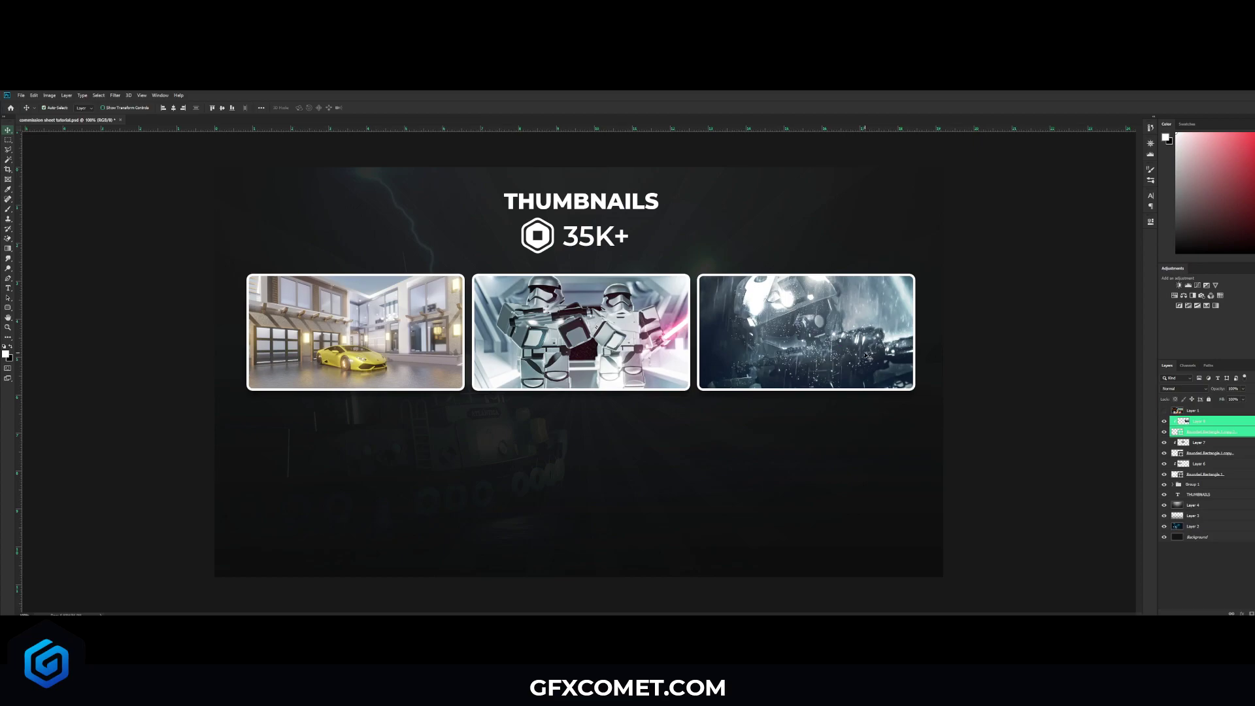
{"action": "left_click", "coordinate": [636, 207]}
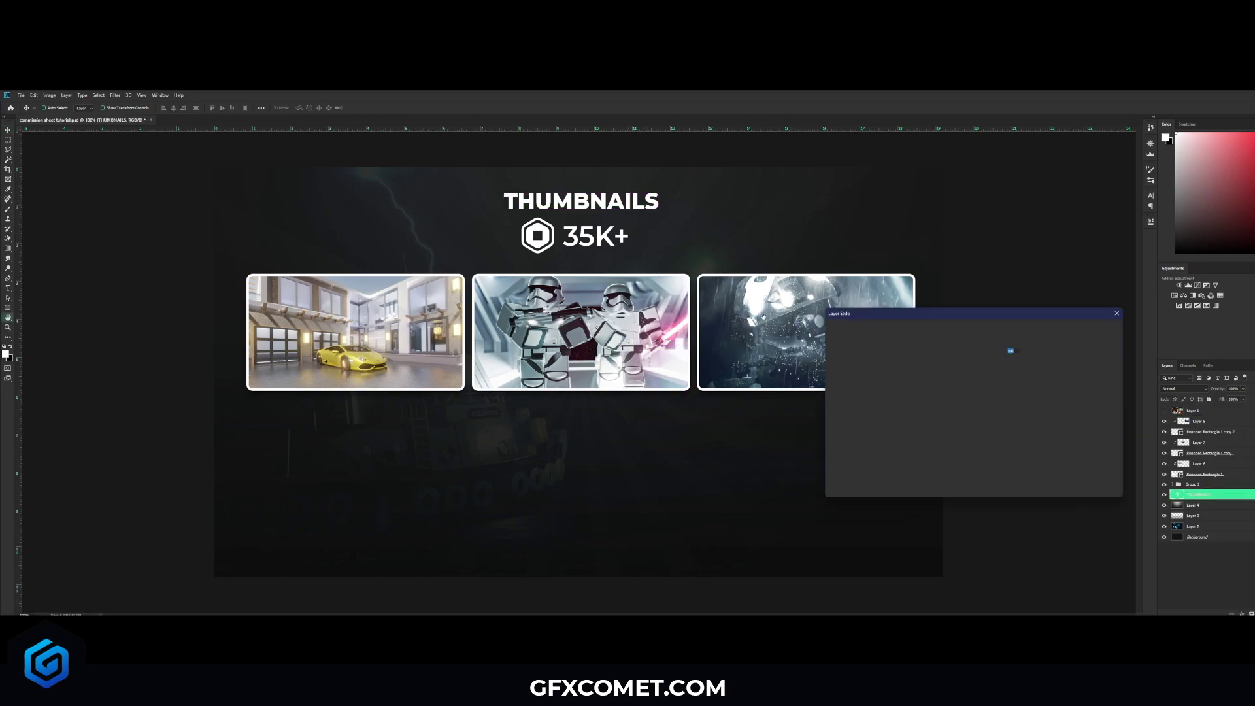
Give THUMBNAILS a 90° gradient overlay with a brighter blue #2f6ae0 left stop.
{"action": "scroll", "coordinate": [855, 458], "scroll_direction": "down", "scroll_amount": 2}
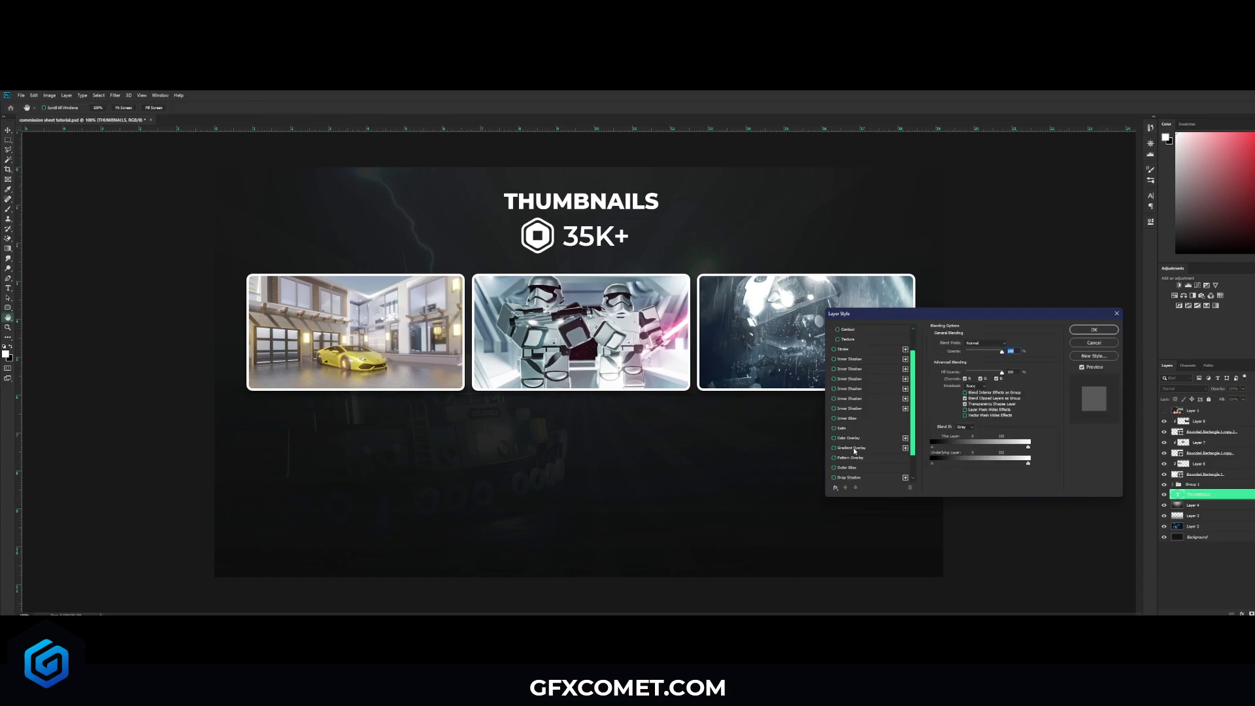
{"action": "left_click", "coordinate": [855, 448]}
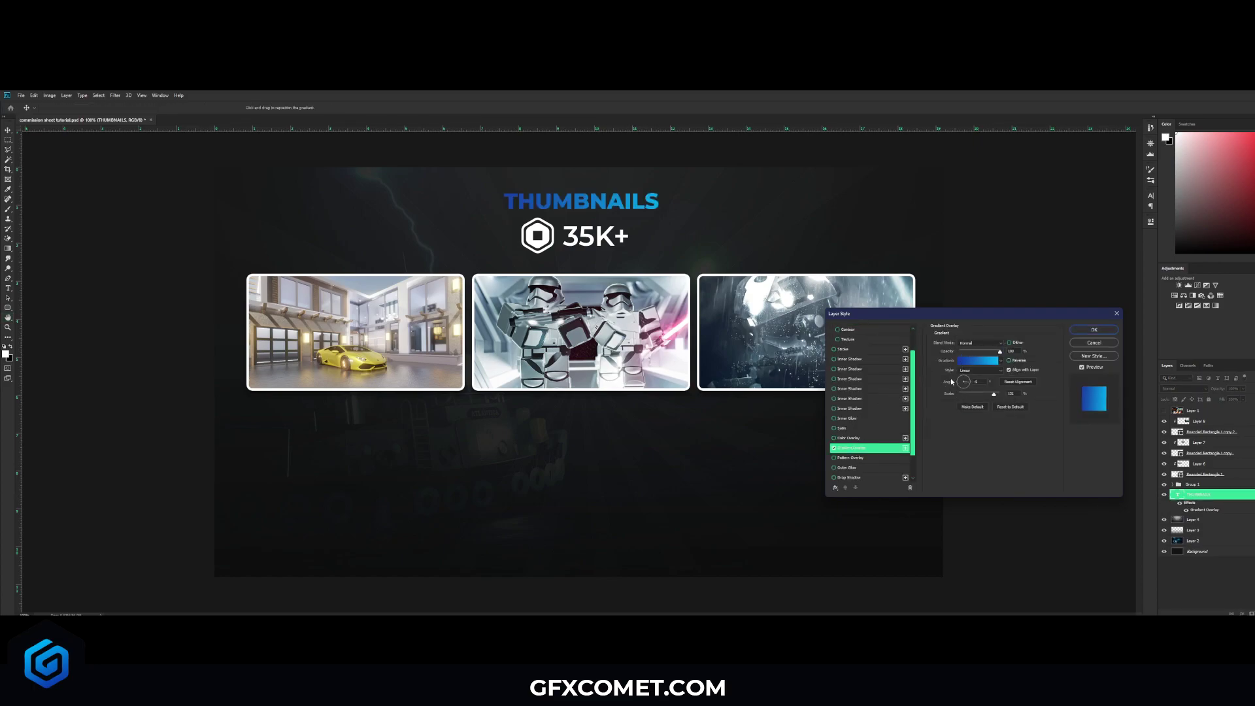
{"action": "left_click_drag", "start_coordinate": [966, 381], "coordinate": [964, 381]}
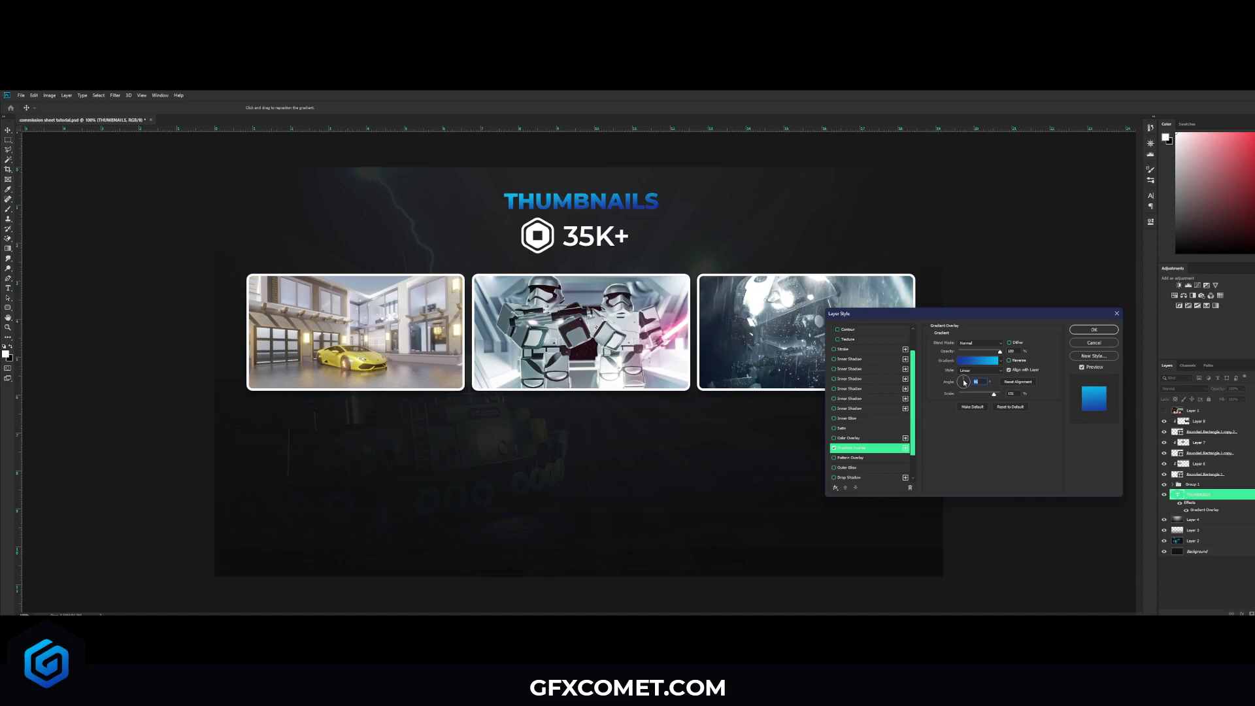
{"action": "type", "text": "90"}
{"action": "left_click", "coordinate": [980, 361]}
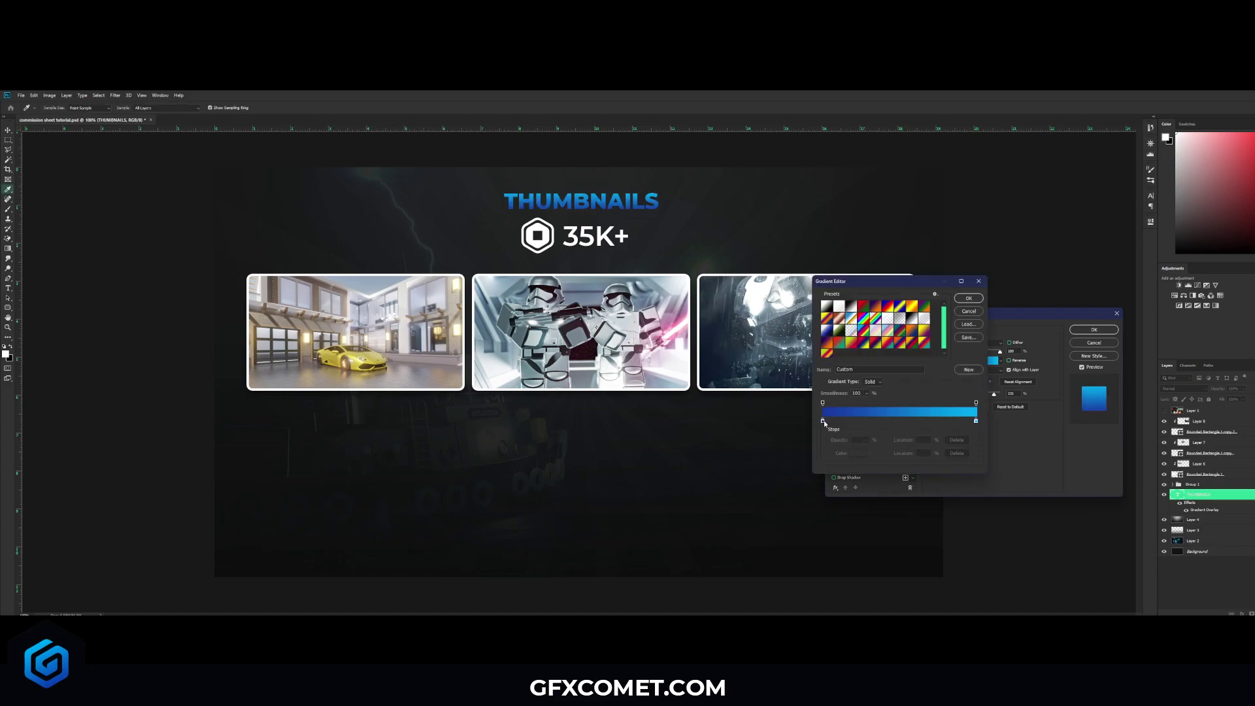
{"action": "double_click", "coordinate": [823, 422]}
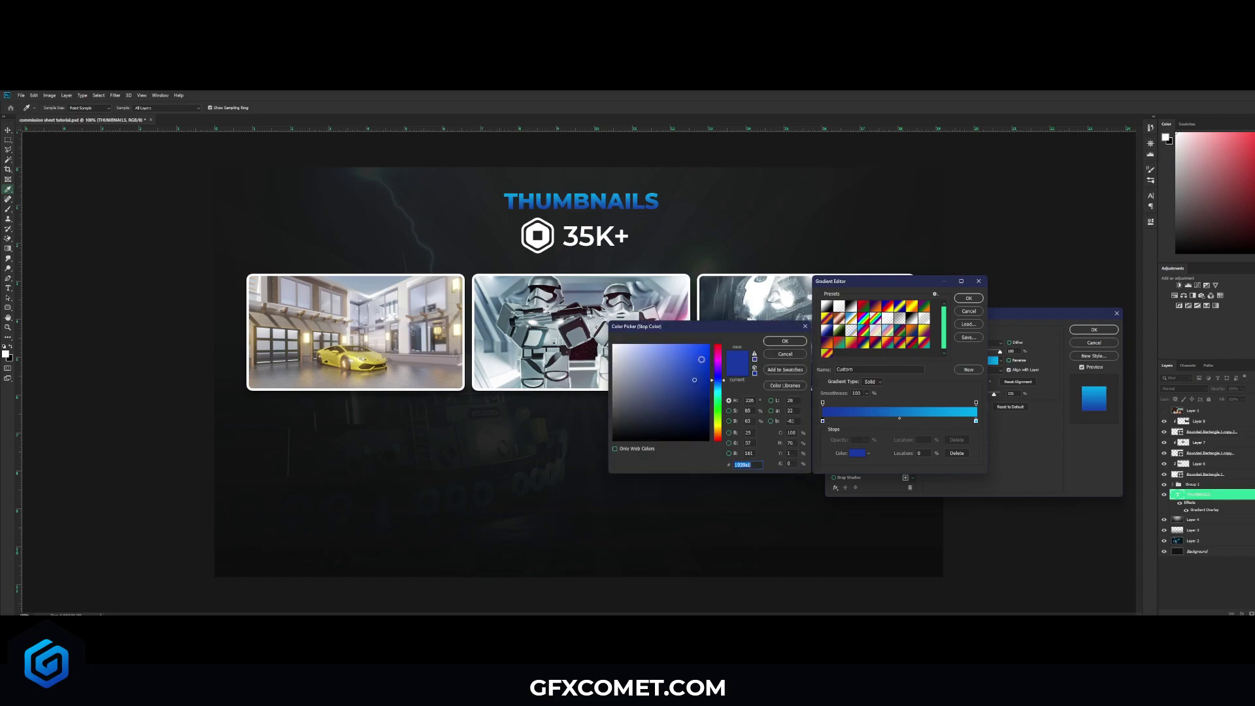
{"action": "left_click", "coordinate": [700, 352]}
{"action": "left_click", "coordinate": [688, 356]}
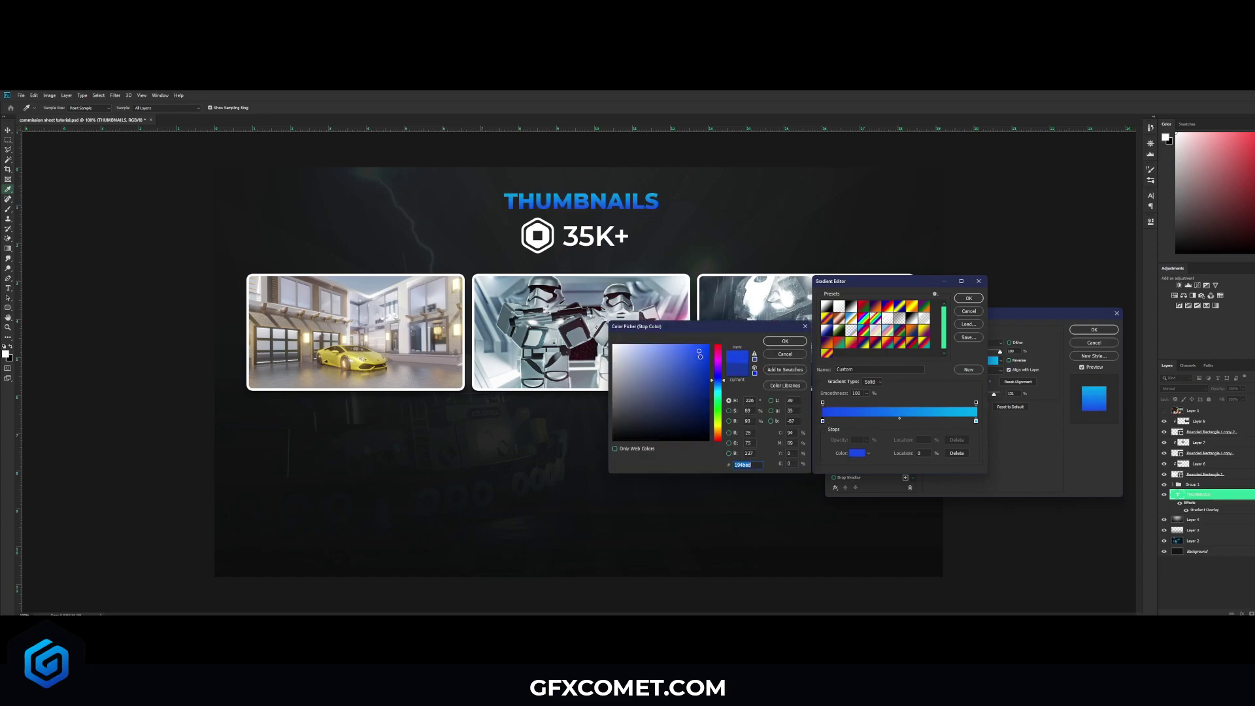
{"action": "left_click", "coordinate": [719, 386]}
{"action": "left_click_drag", "start_coordinate": [719, 387], "coordinate": [720, 384]}
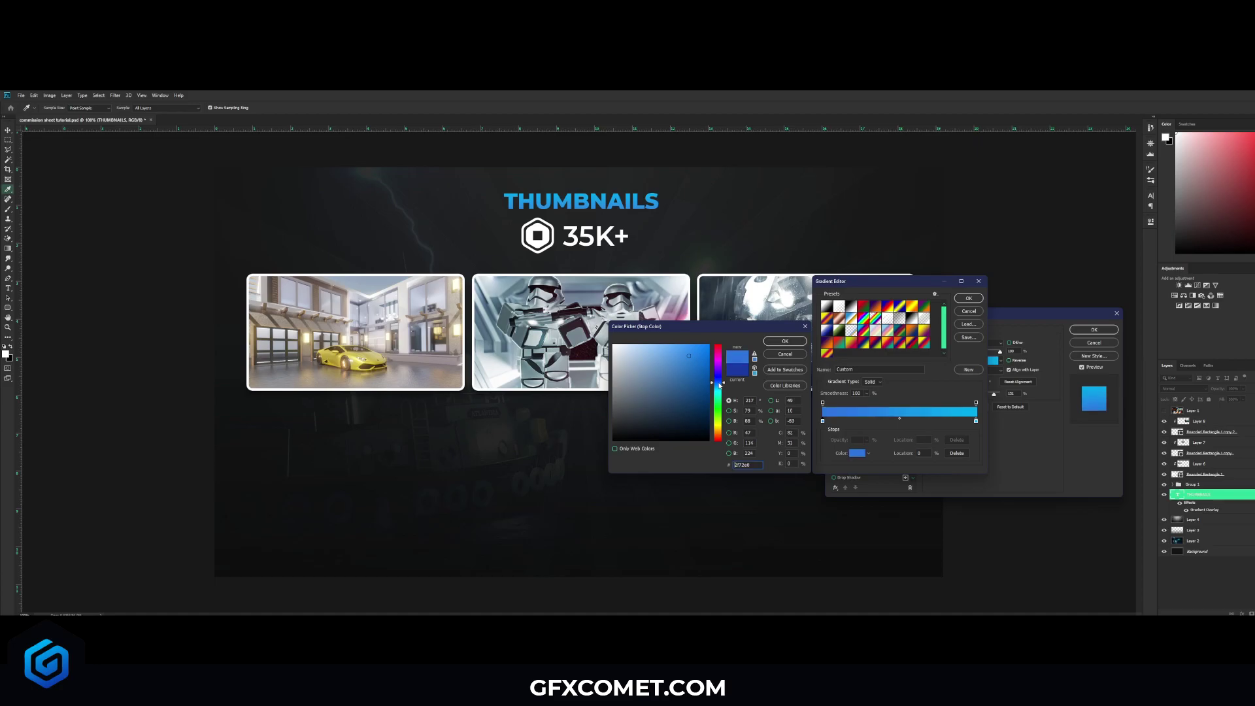
{"action": "left_click", "coordinate": [784, 343]}
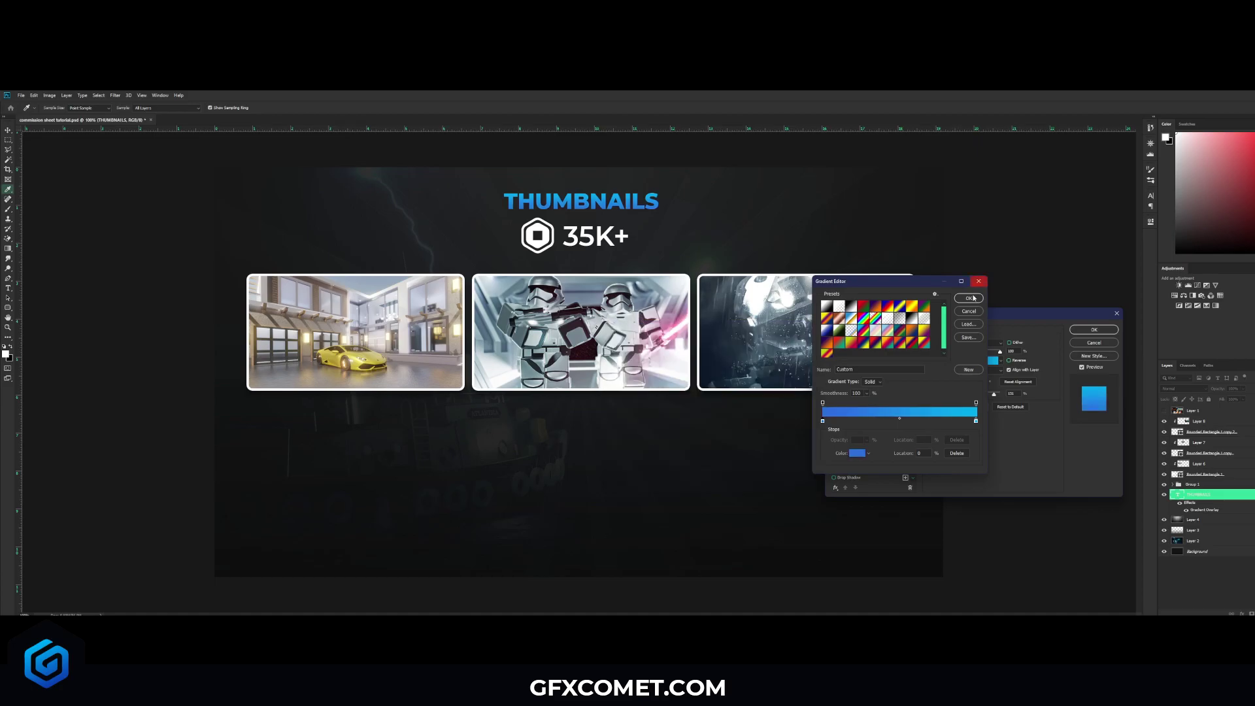
{"action": "left_click", "coordinate": [970, 299]}
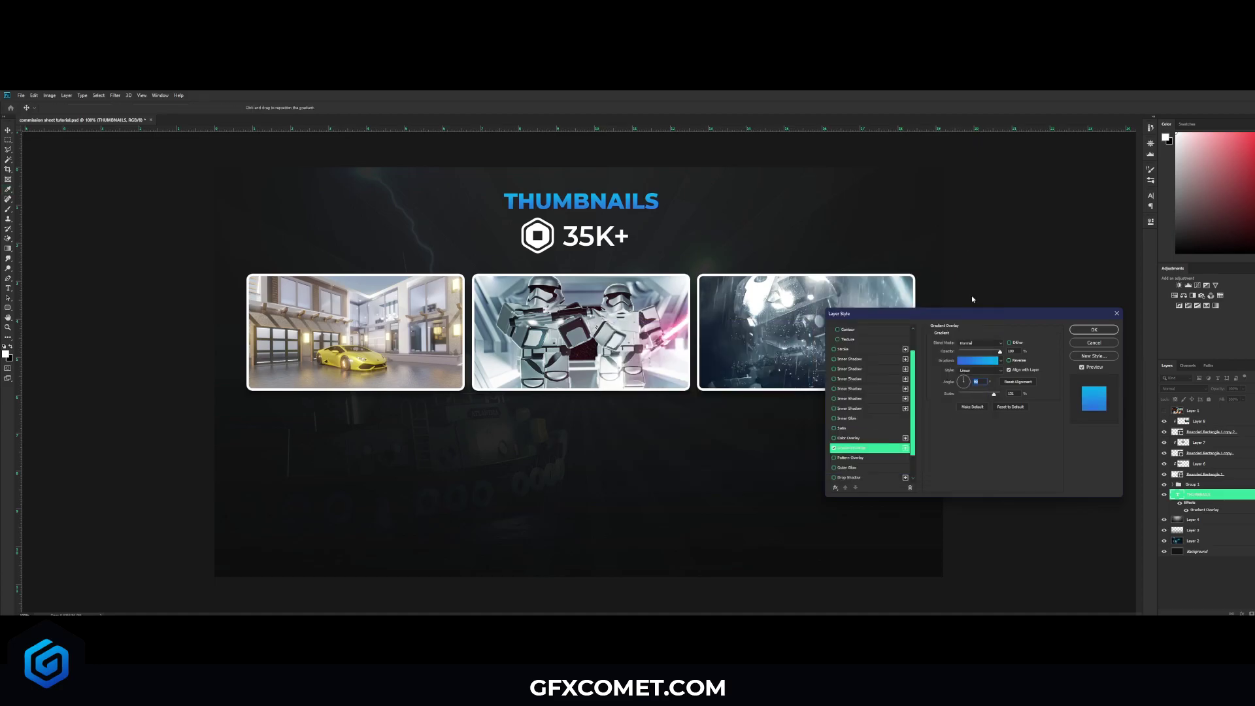
Add a thin dark #1a1a1a stroke to the heading.
{"action": "left_click", "coordinate": [834, 350]}
{"action": "left_click_drag", "start_coordinate": [961, 344], "coordinate": [959, 343]}
{"action": "left_click", "coordinate": [949, 398]}
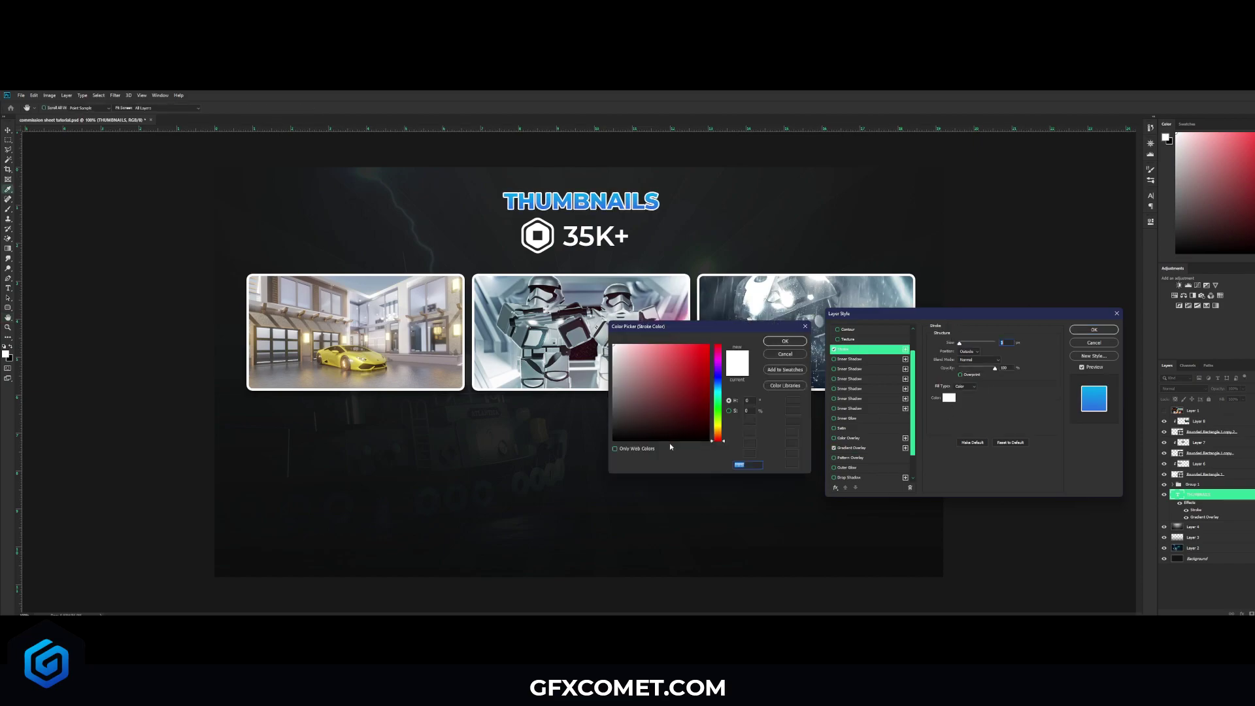
{"action": "left_click", "coordinate": [650, 436]}
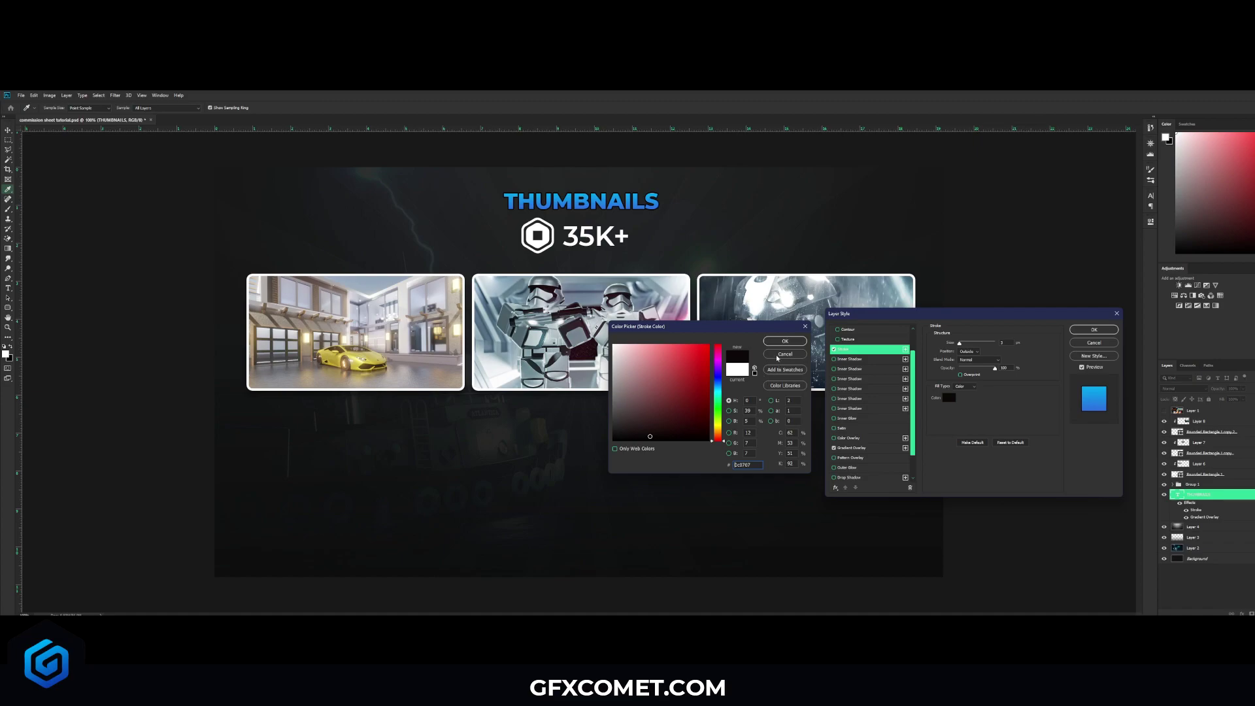
{"action": "left_click", "coordinate": [613, 430]}
{"action": "left_click", "coordinate": [785, 341]}
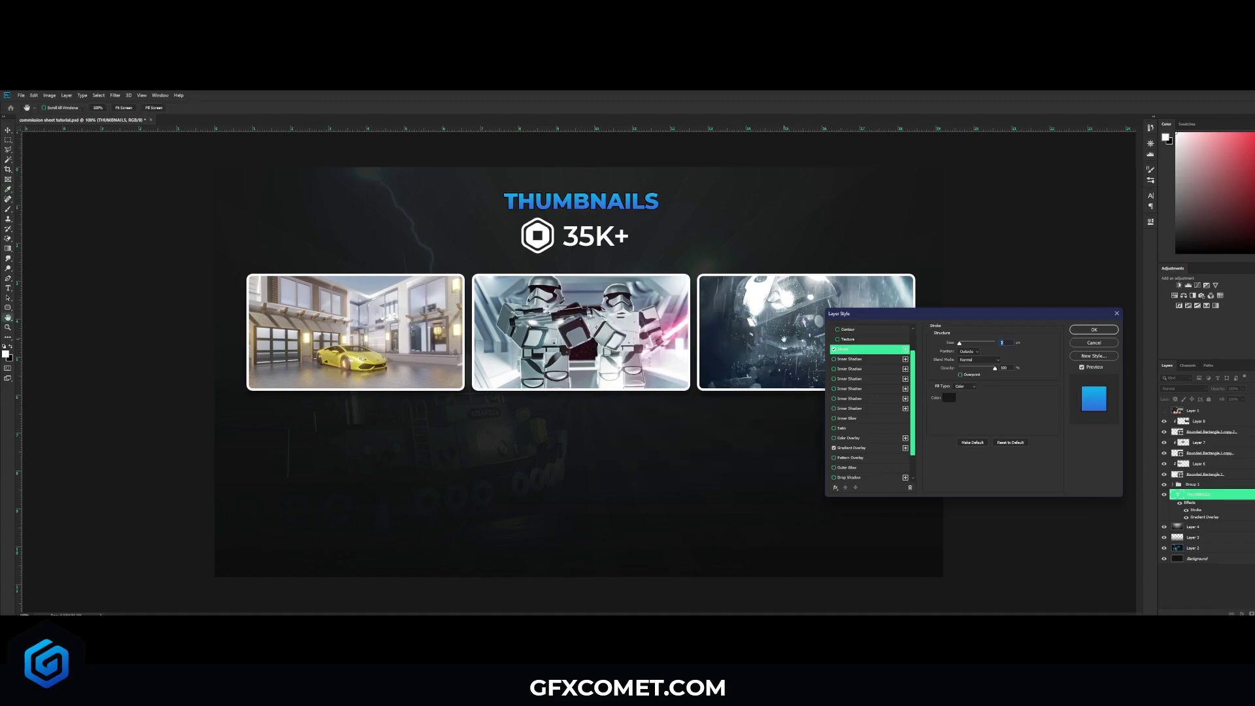
Add an inner shadow of size 0 at about 63% opacity and apply the style.
{"action": "key", "text": "ctrl+plus"}
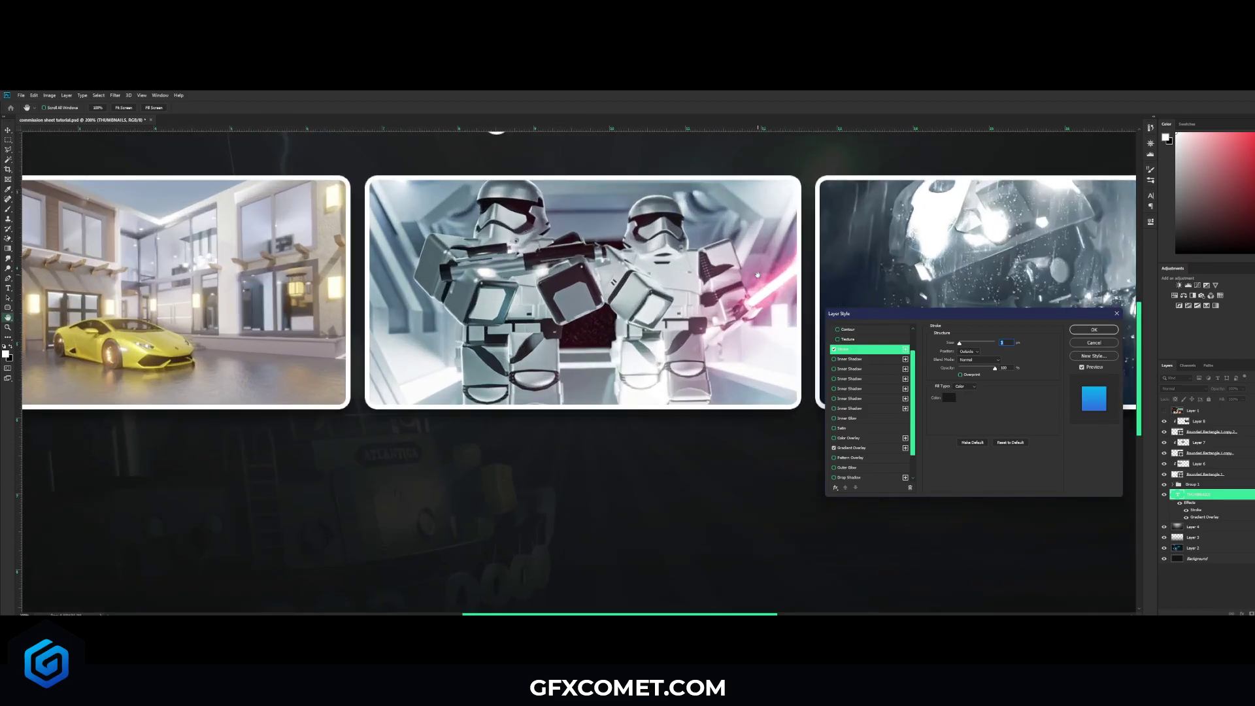
{"action": "left_click_drag", "start_coordinate": [758, 275], "coordinate": [758, 488]}
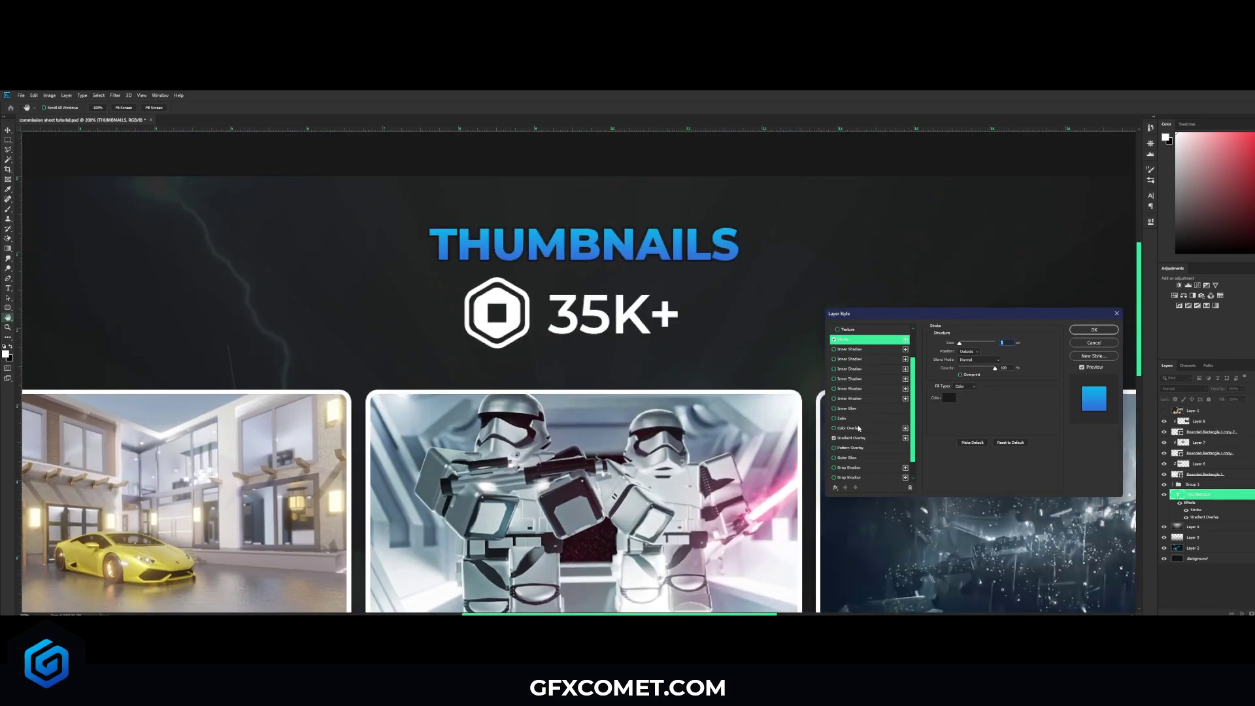
{"action": "left_click", "coordinate": [856, 359]}
{"action": "left_click", "coordinate": [995, 353]}
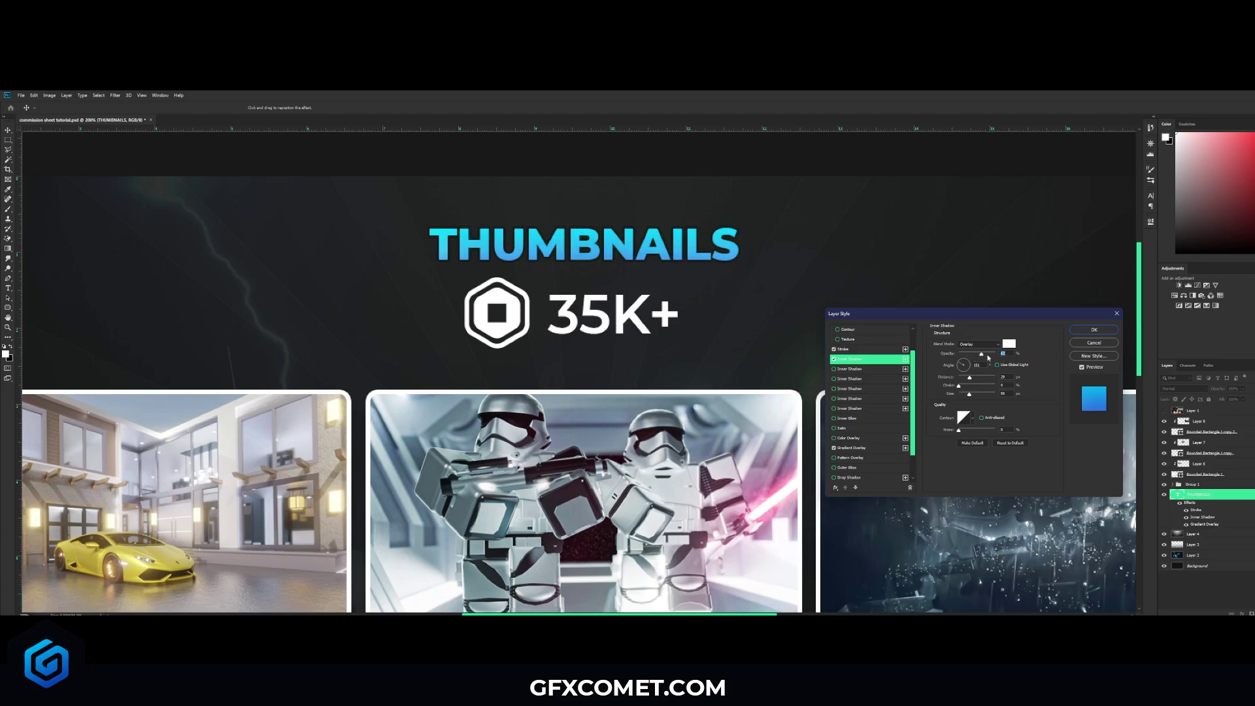
{"action": "mouse_move", "coordinate": [969, 394]}
{"action": "left_mouse_down"}
{"action": "mouse_move", "coordinate": [958, 377]}
{"action": "mouse_move", "coordinate": [974, 394]}
{"action": "mouse_move", "coordinate": [959, 394]}
{"action": "left_mouse_up"}
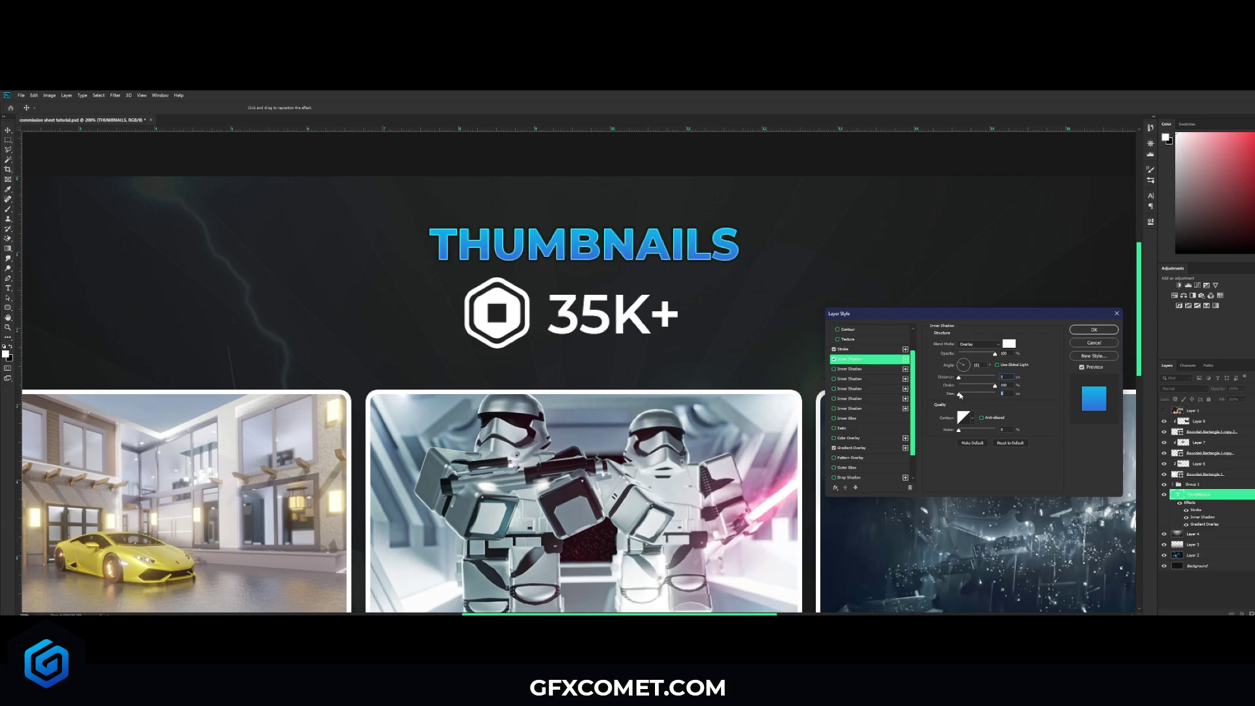
{"action": "left_click_drag", "start_coordinate": [994, 357], "coordinate": [978, 357]}
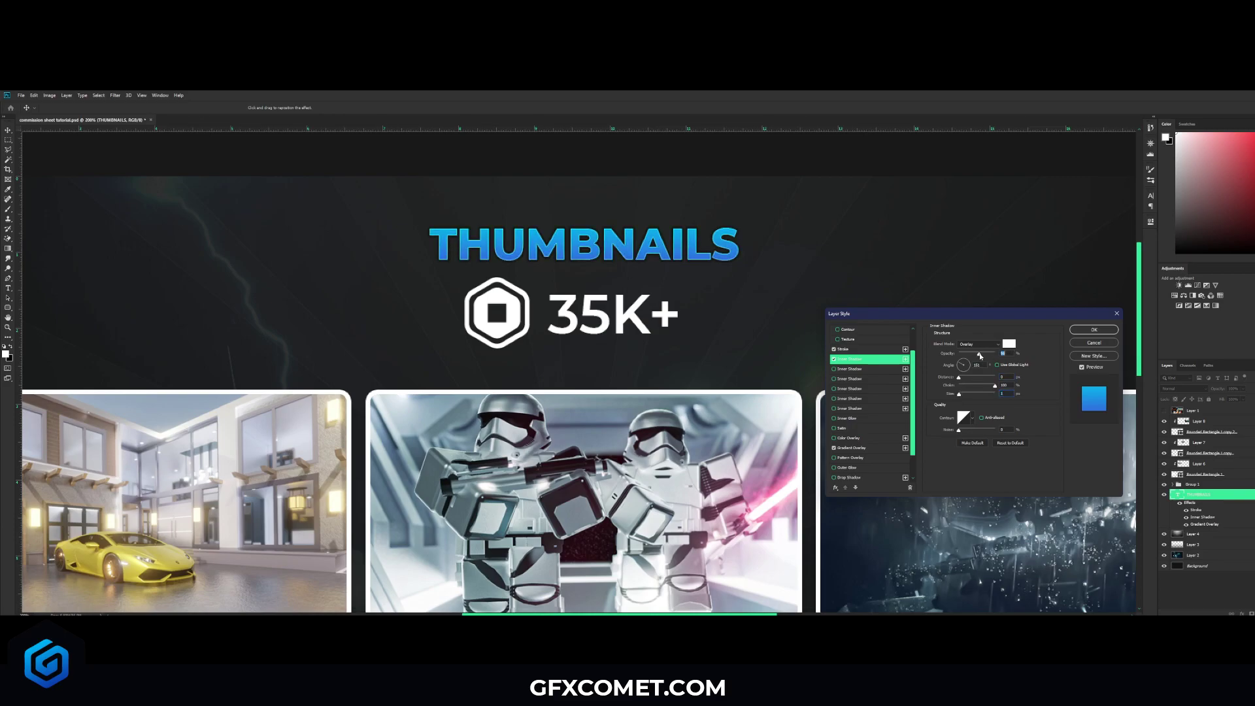
{"action": "left_click", "coordinate": [1111, 329]}
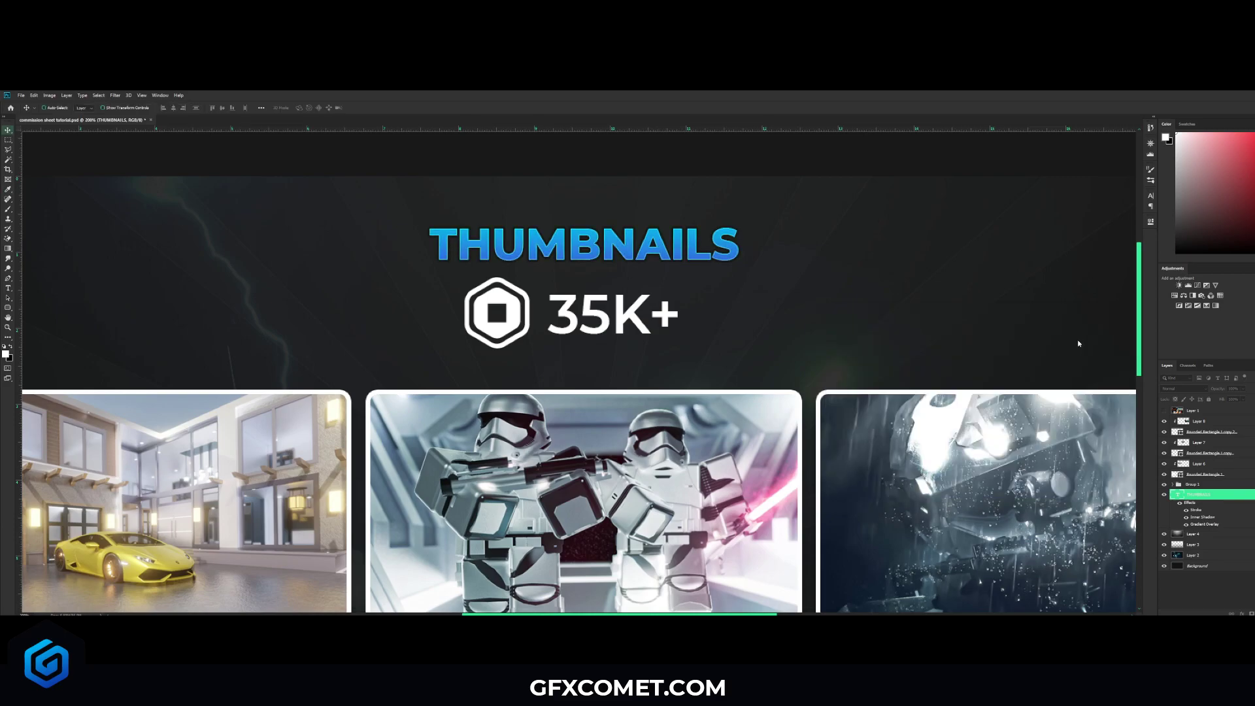
Duplicate the THUMBNAILS heading group and place the copy below the thumbnails.
{"action": "key", "text": "ctrl+minus"}
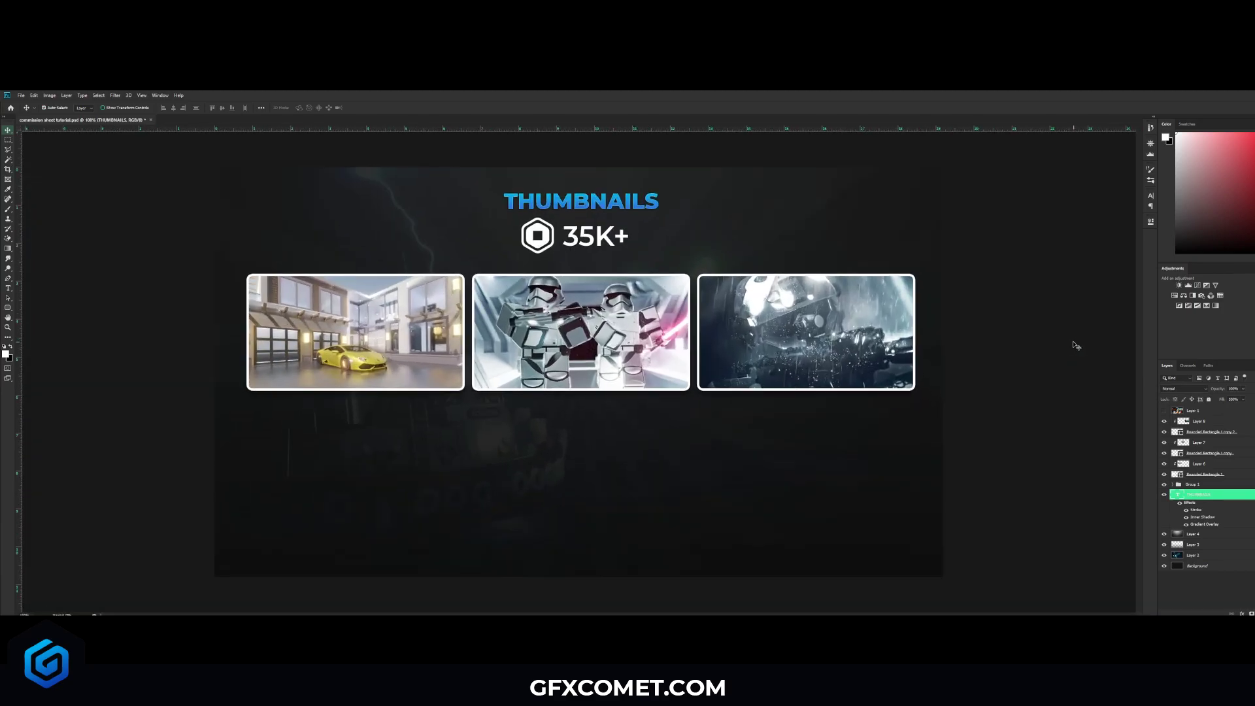
{"action": "left_click", "coordinate": [1247, 494]}
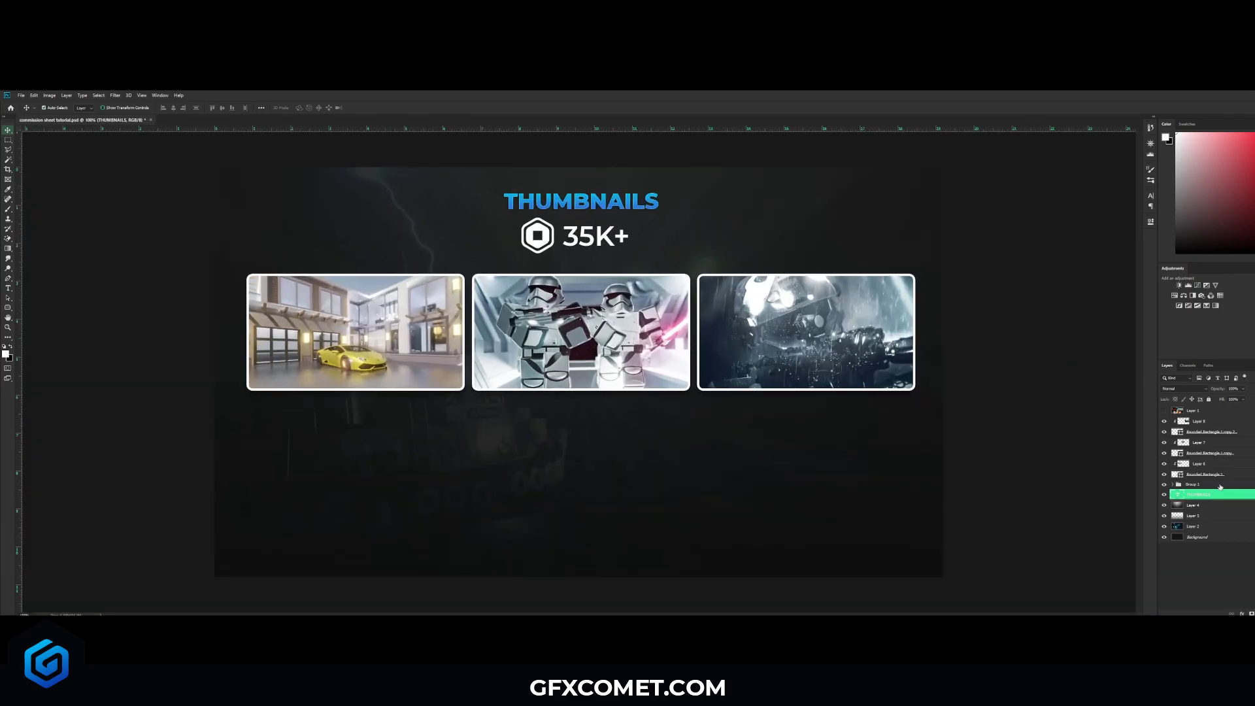
{"action": "left_click", "coordinate": [1208, 486], "text": "ctrl"}
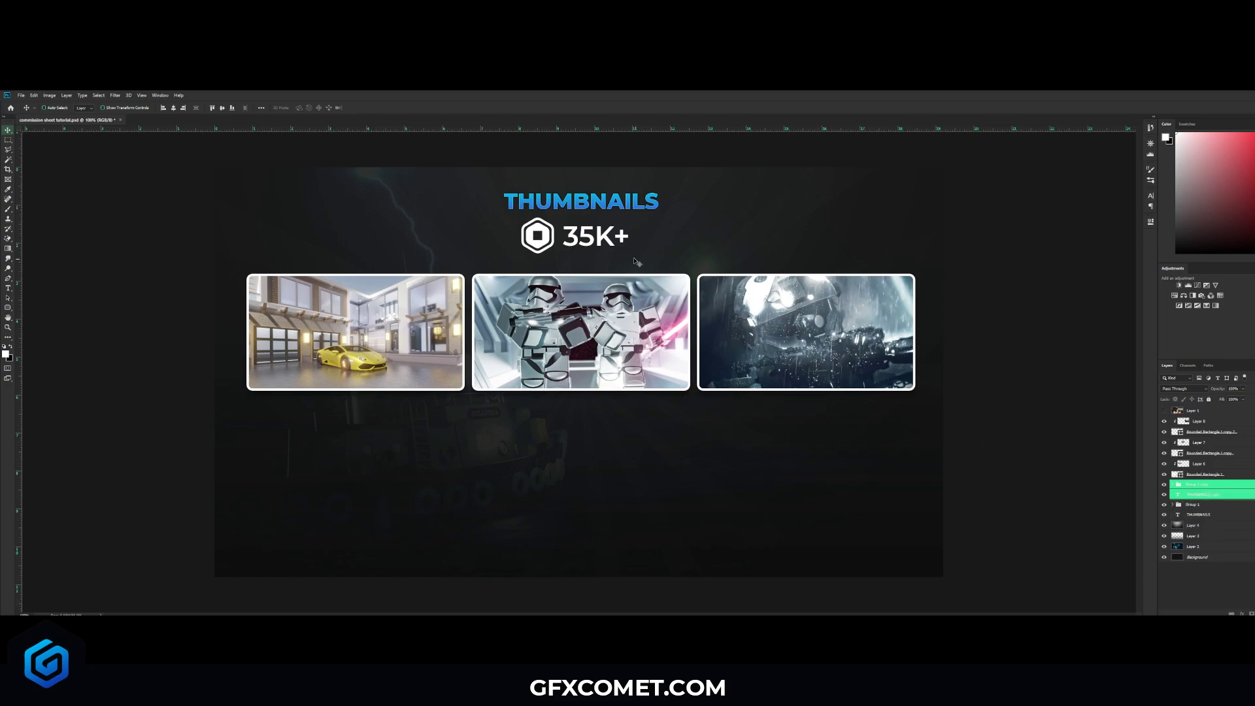
{"action": "left_click_drag", "start_coordinate": [649, 217], "coordinate": [659, 425]}
Retitle the copied heading to ICONS and centre it horizontally on the canvas.
{"action": "double_click", "coordinate": [640, 422]}
{"action": "key", "text": "BackSpace"}
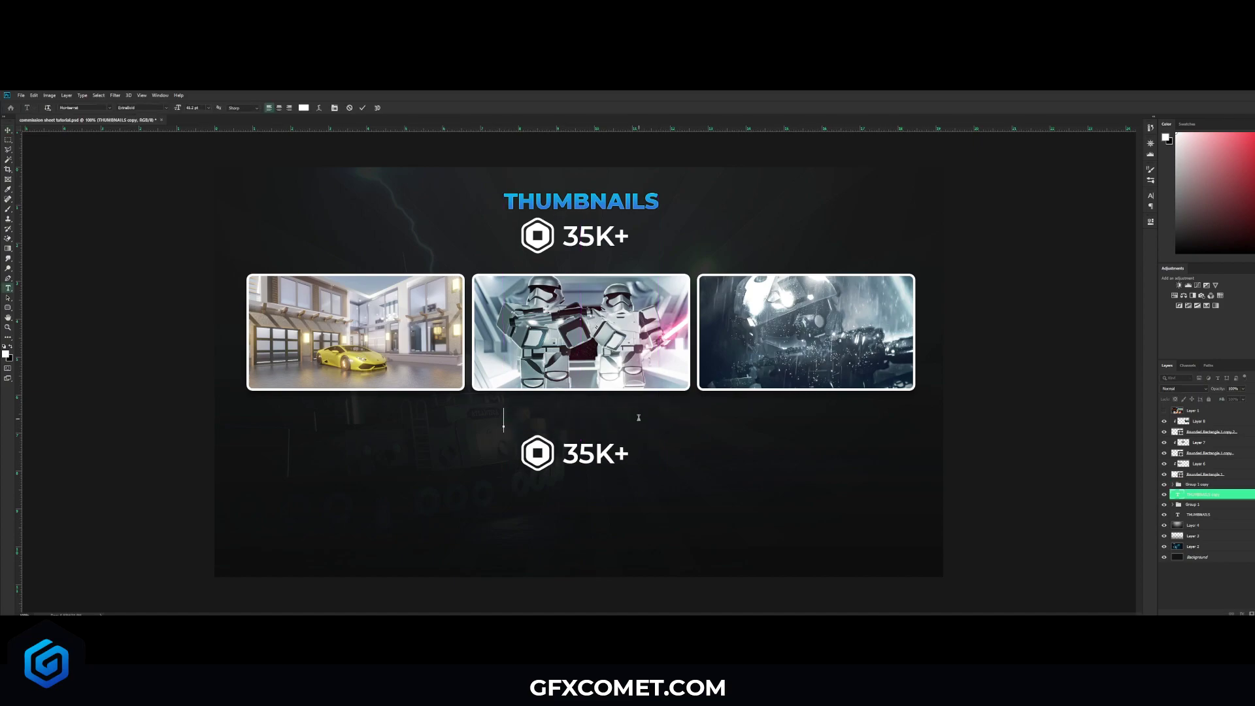
{"action": "type", "text": "ICONS"}
{"action": "key", "text": "ctrl+Return"}
{"action": "key", "text": "v"}
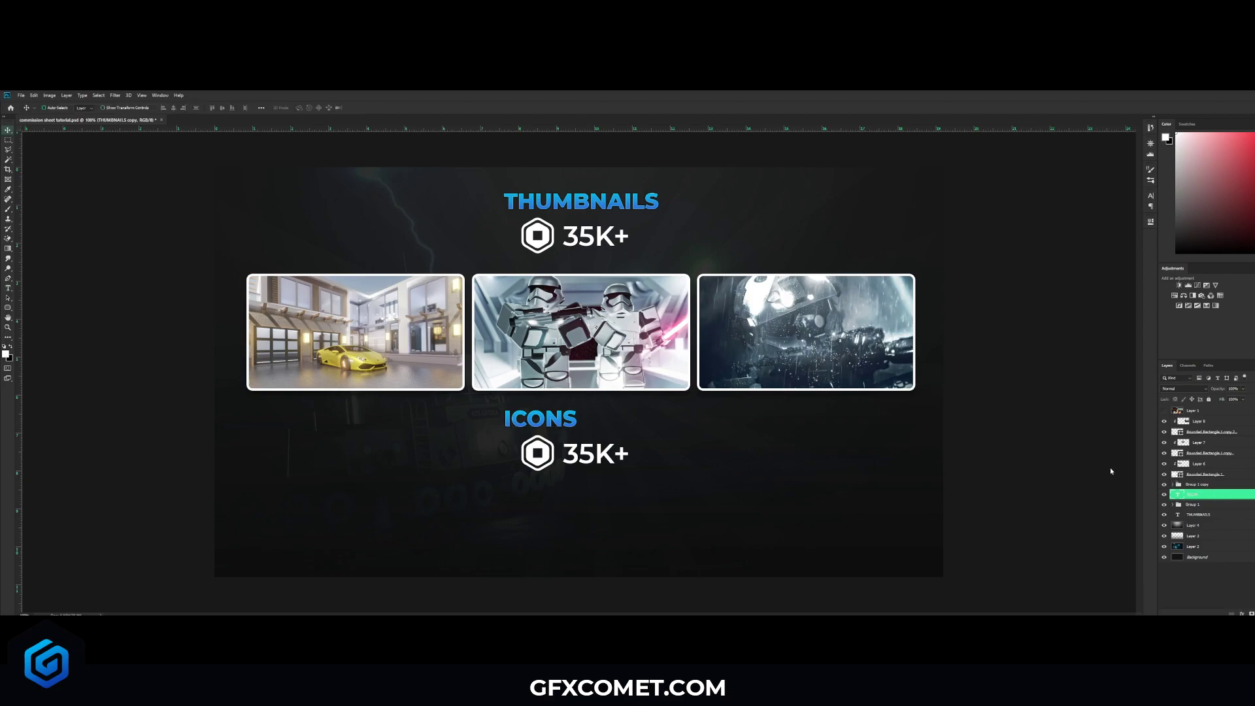
{"action": "key", "text": "ctrl+a"}
{"action": "left_click", "coordinate": [174, 109]}
{"action": "key", "text": "ctrl+d"}
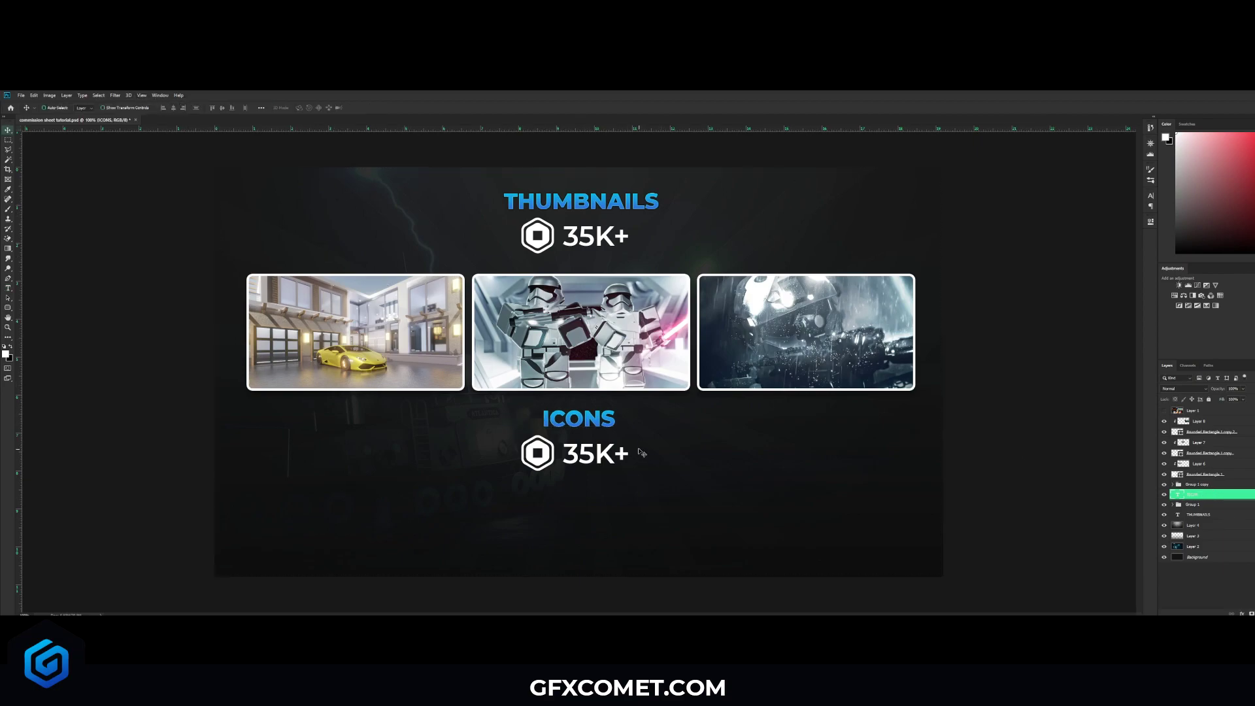
Change the lower price from 35K+ to 10K+.
{"action": "key", "text": "t"}
{"action": "left_click_drag", "start_coordinate": [561, 451], "coordinate": [580, 451]}
{"action": "type", "text": "1"}
{"action": "key", "text": "Delete"}
{"action": "type", "text": "0"}
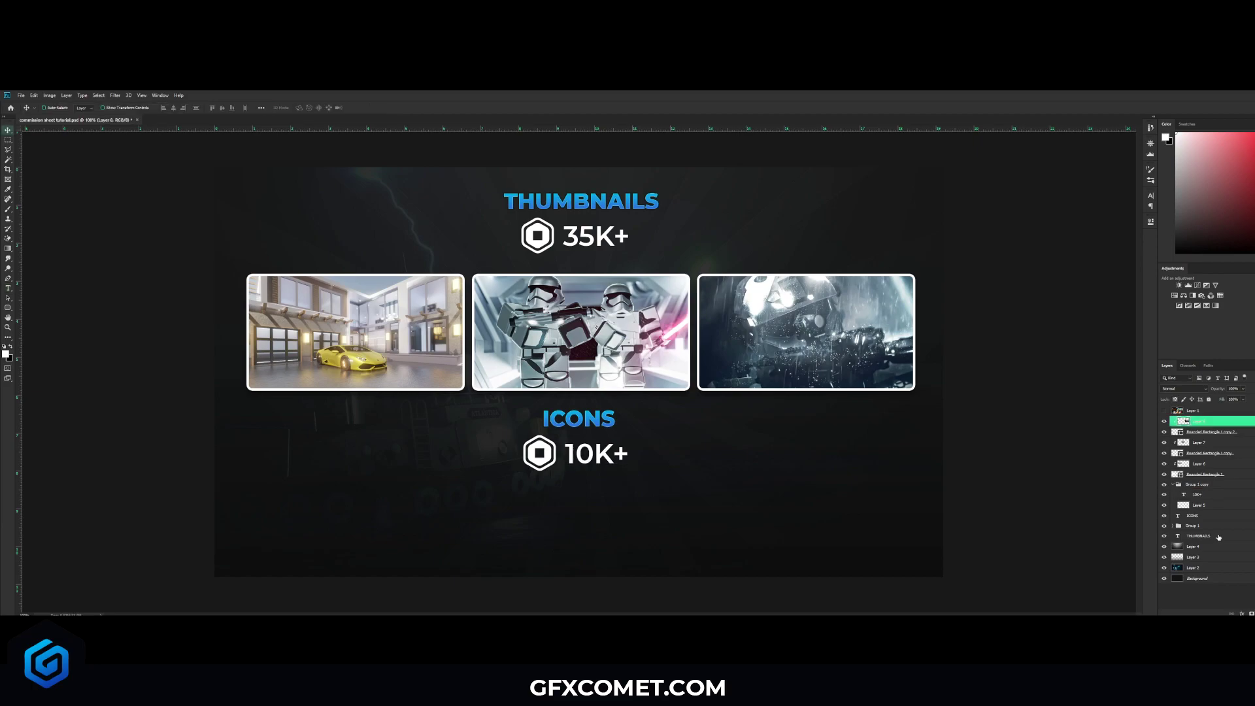
{"action": "key", "text": "ctrl+Return"}
Scale the thumbnails, headings and prices down slightly and move them up.
{"action": "key", "text": "ctrl+t"}
{"action": "left_click_drag", "start_coordinate": [998, 194], "coordinate": [986, 188]}
{"action": "key", "text": "Return"}
{"action": "left_click_drag", "start_coordinate": [768, 270], "coordinate": [767, 260]}
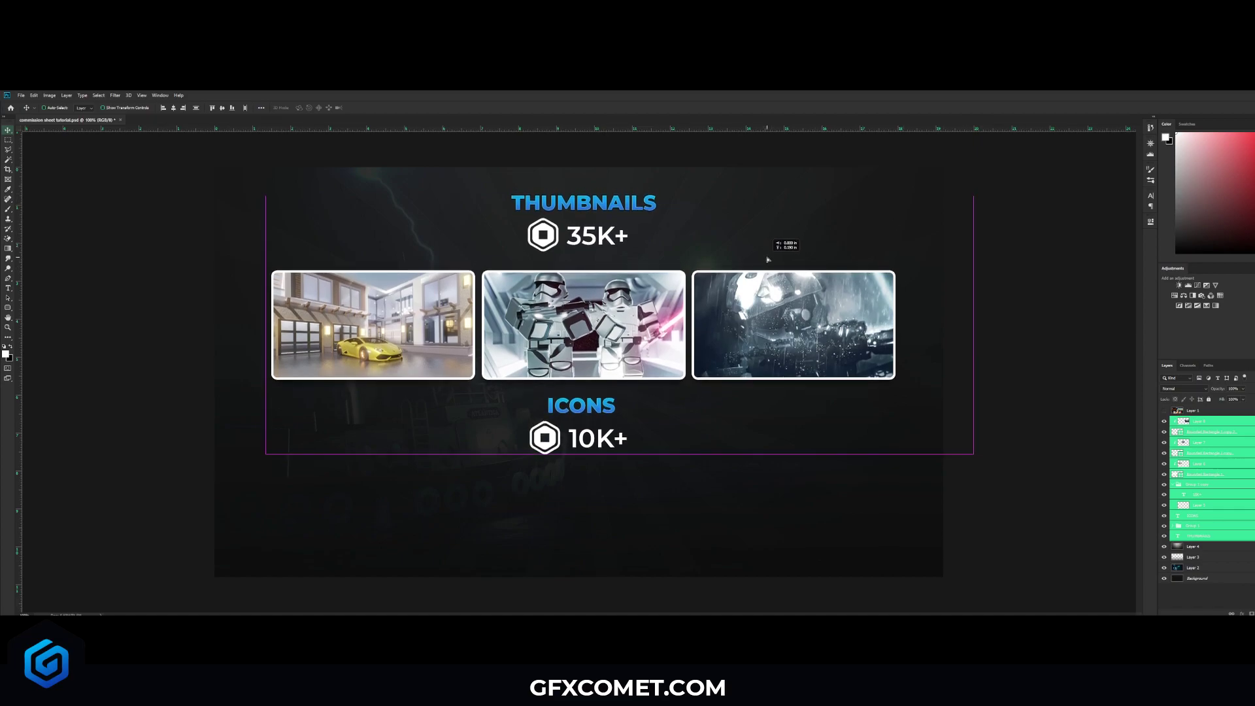
Duplicate the rounded frame into square icon frames below and position the snowman icon.
{"action": "left_click", "coordinate": [1199, 463]}
{"action": "left_click", "coordinate": [1194, 476]}
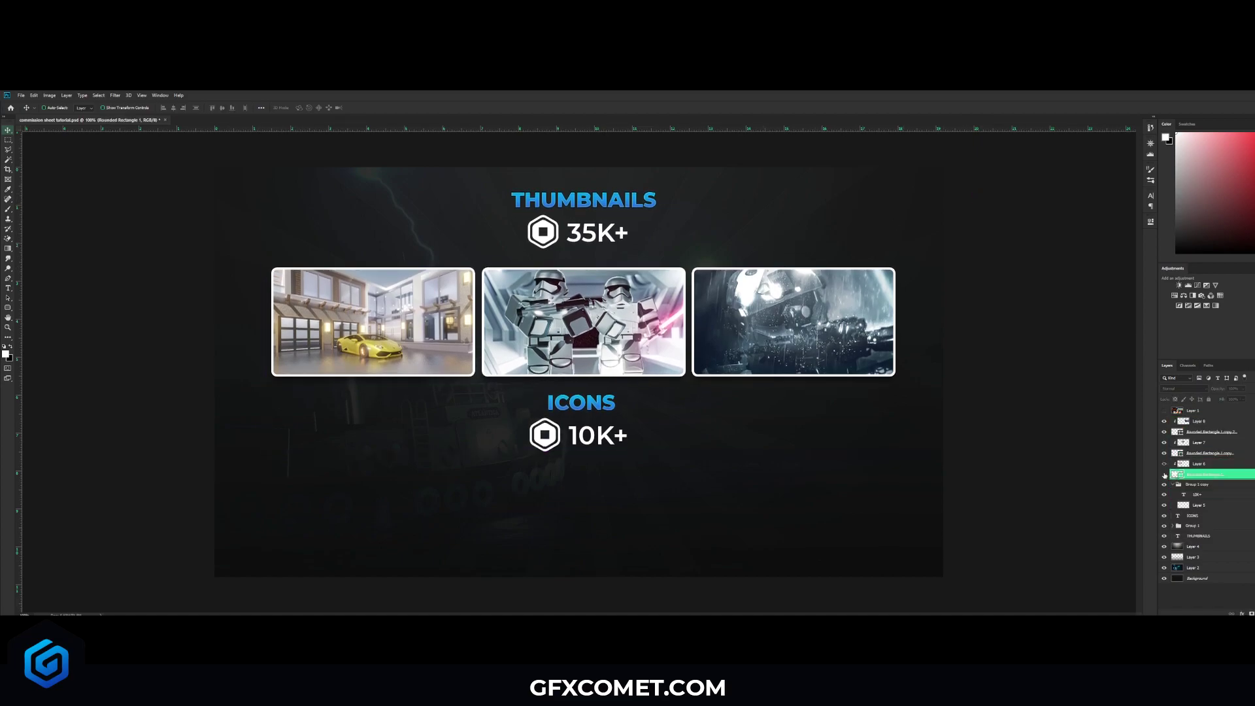
{"action": "left_click_drag", "start_coordinate": [1195, 475], "coordinate": [1197, 421]}
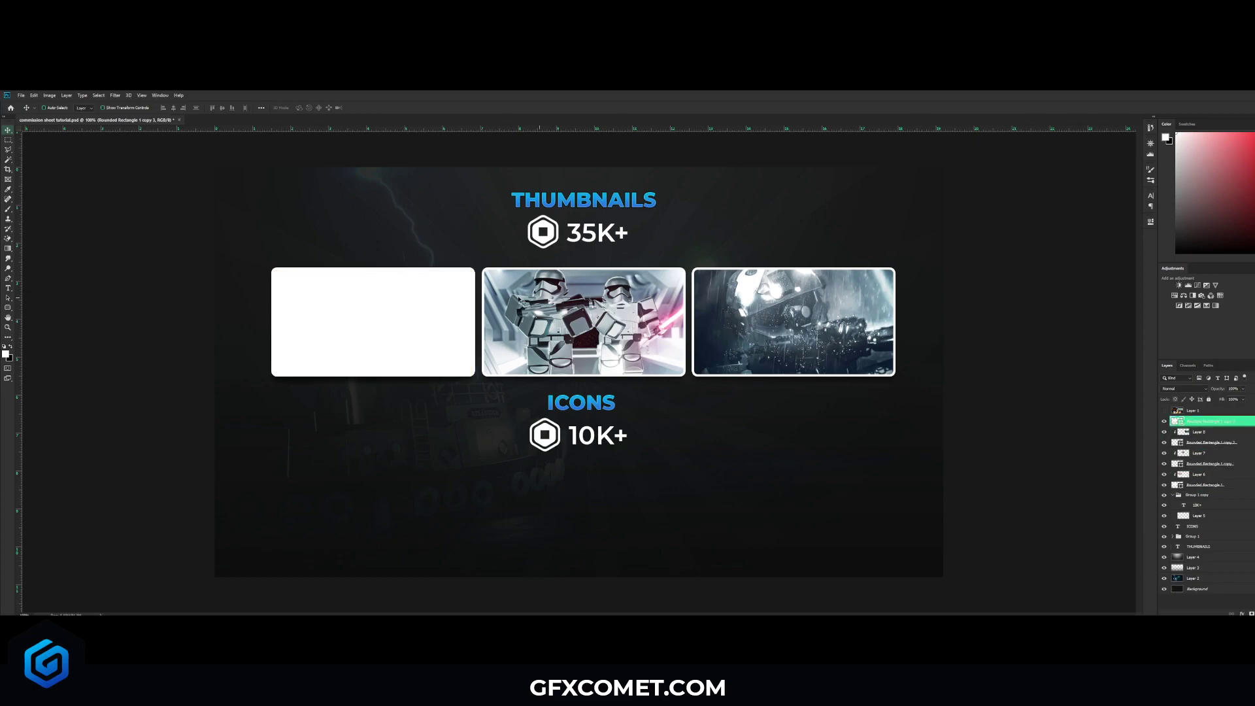
{"action": "left_click_drag", "start_coordinate": [483, 306], "coordinate": [484, 495]}
{"action": "key", "text": "ctrl+t"}
{"action": "mouse_move", "coordinate": [474, 511]}
{"action": "left_mouse_down"}
{"action": "mouse_move", "coordinate": [389, 510]}
{"action": "mouse_move", "coordinate": [499, 511]}
{"action": "mouse_move", "coordinate": [485, 511]}
{"action": "left_mouse_up"}
{"action": "key", "text": "Return"}
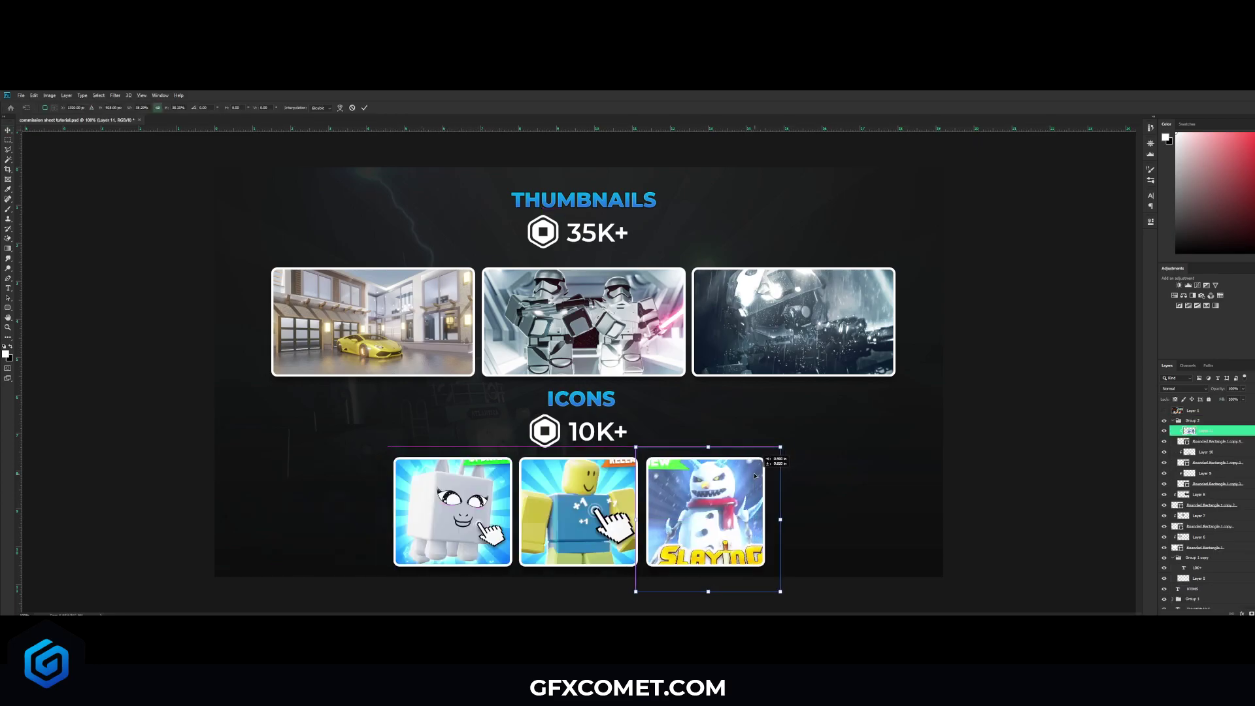
{"action": "left_click_drag", "start_coordinate": [755, 475], "coordinate": [752, 476]}
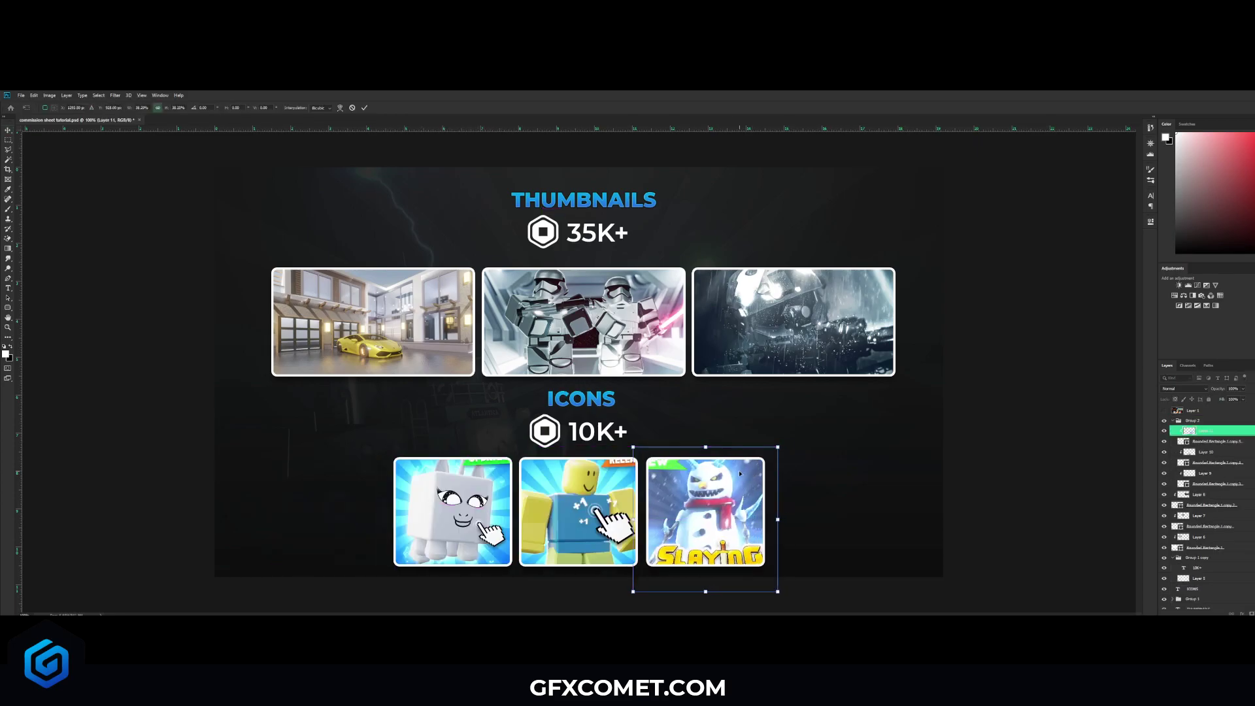
{"action": "key", "text": "Return"}
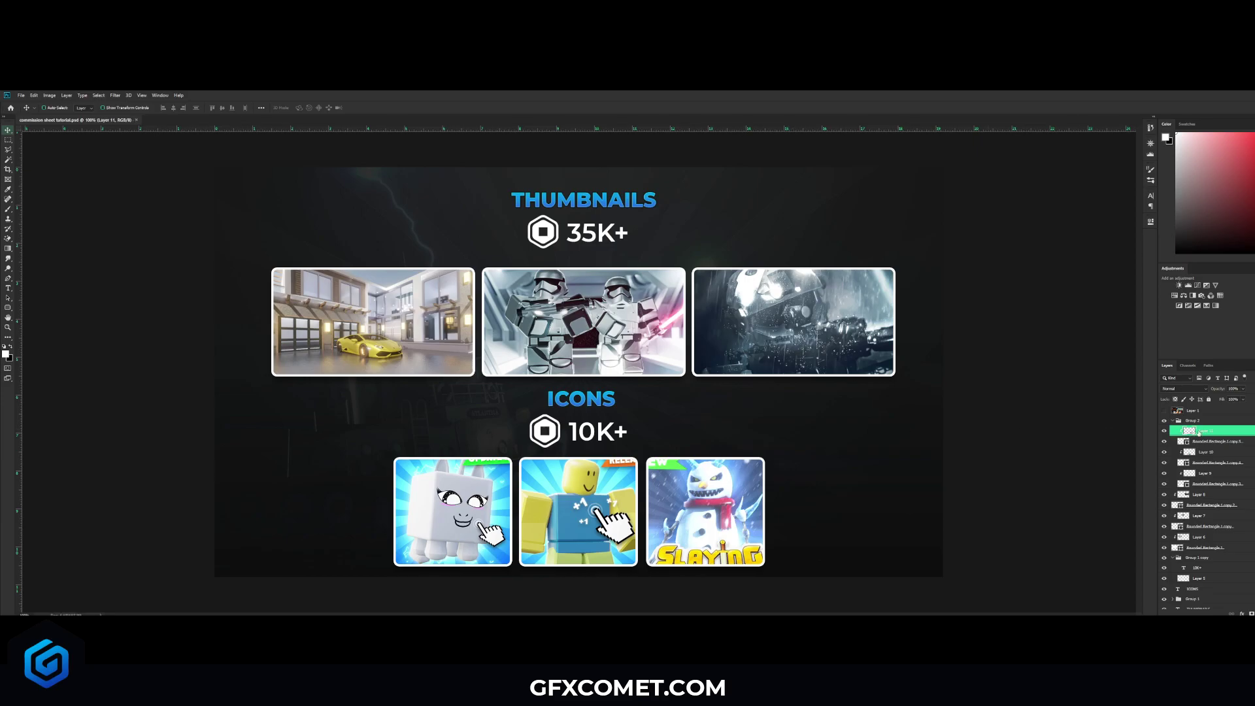
Nudge the whole layout up and save the document.
{"action": "left_click", "coordinate": [1174, 422]}
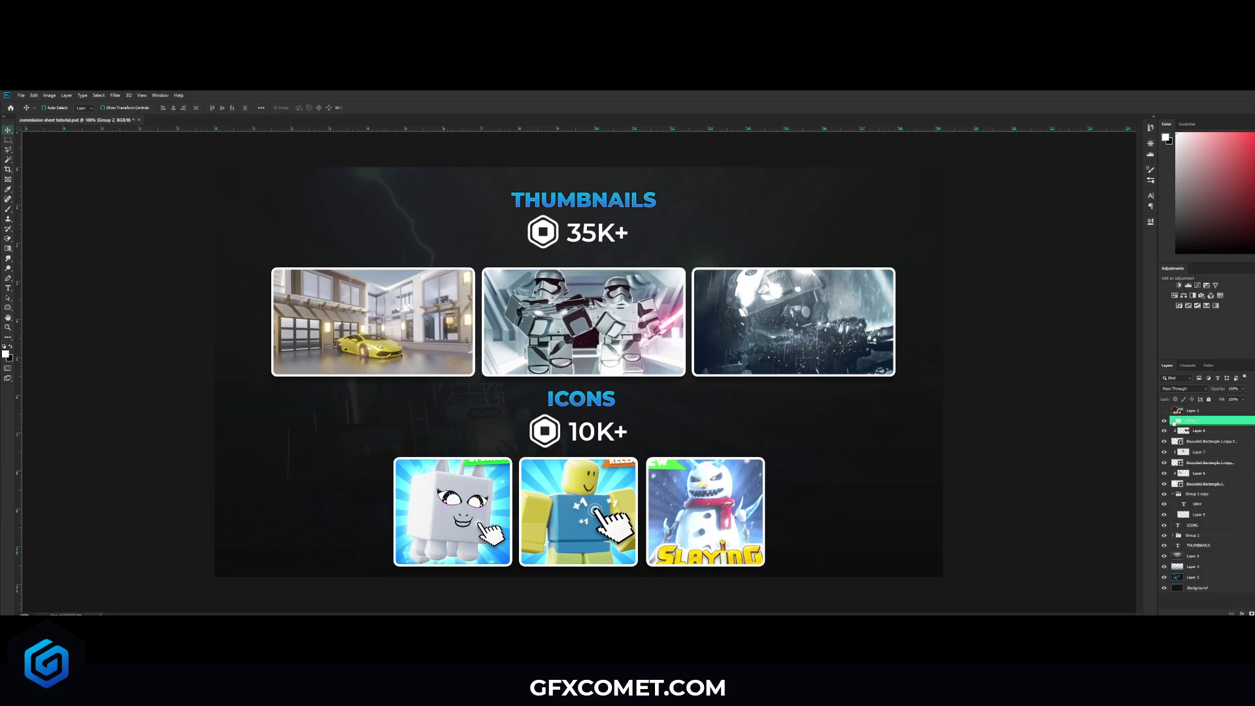
{"action": "left_click", "coordinate": [1198, 545], "text": "shift"}
{"action": "left_click_drag", "start_coordinate": [714, 400], "coordinate": [706, 390]}
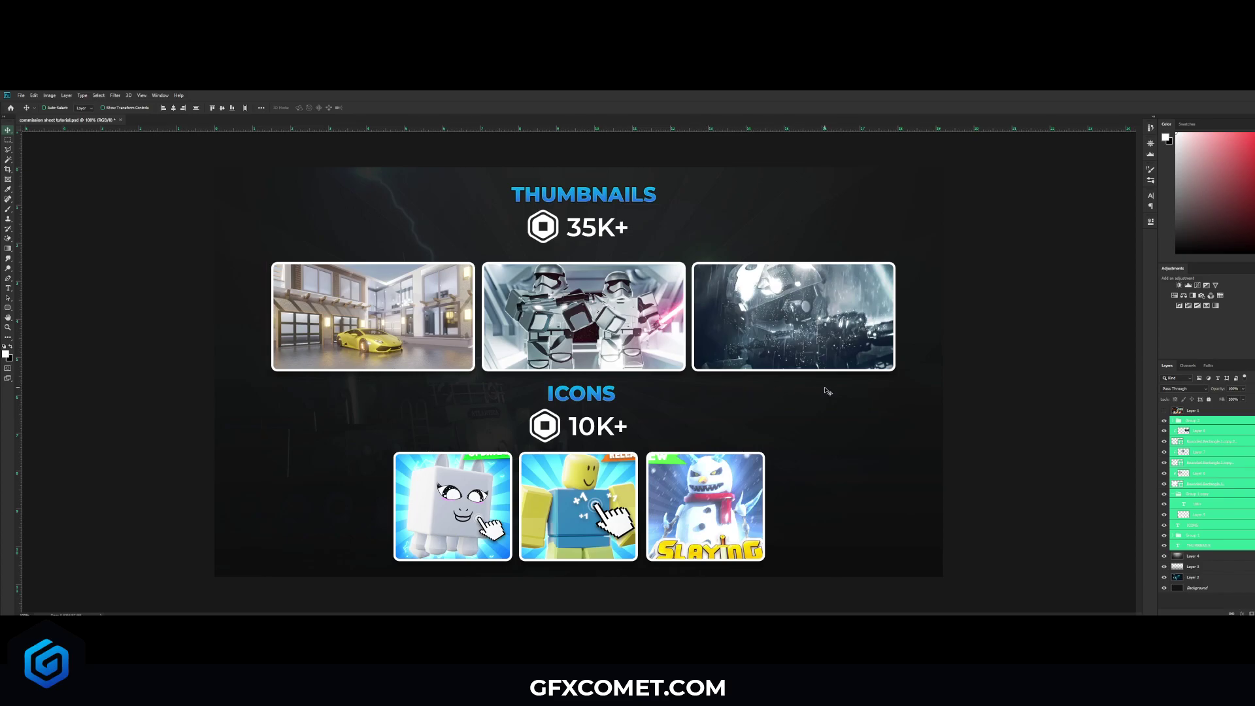
{"action": "key", "text": "ctrl+s"}
Add a new layer above Layer 4 and set a ~1500 px soft brush at 54% opacity.
{"action": "left_click", "coordinate": [1237, 556]}
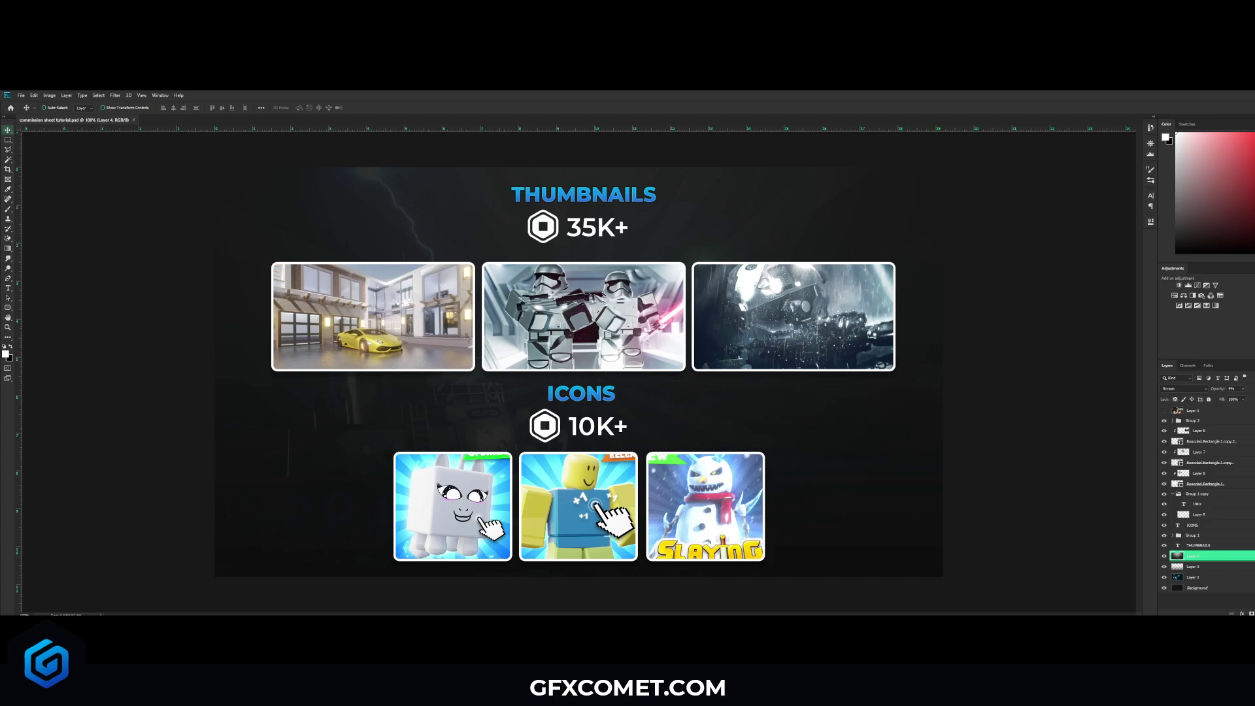
{"action": "key", "text": "ctrl+shift+alt+n"}
{"action": "key", "text": "b"}
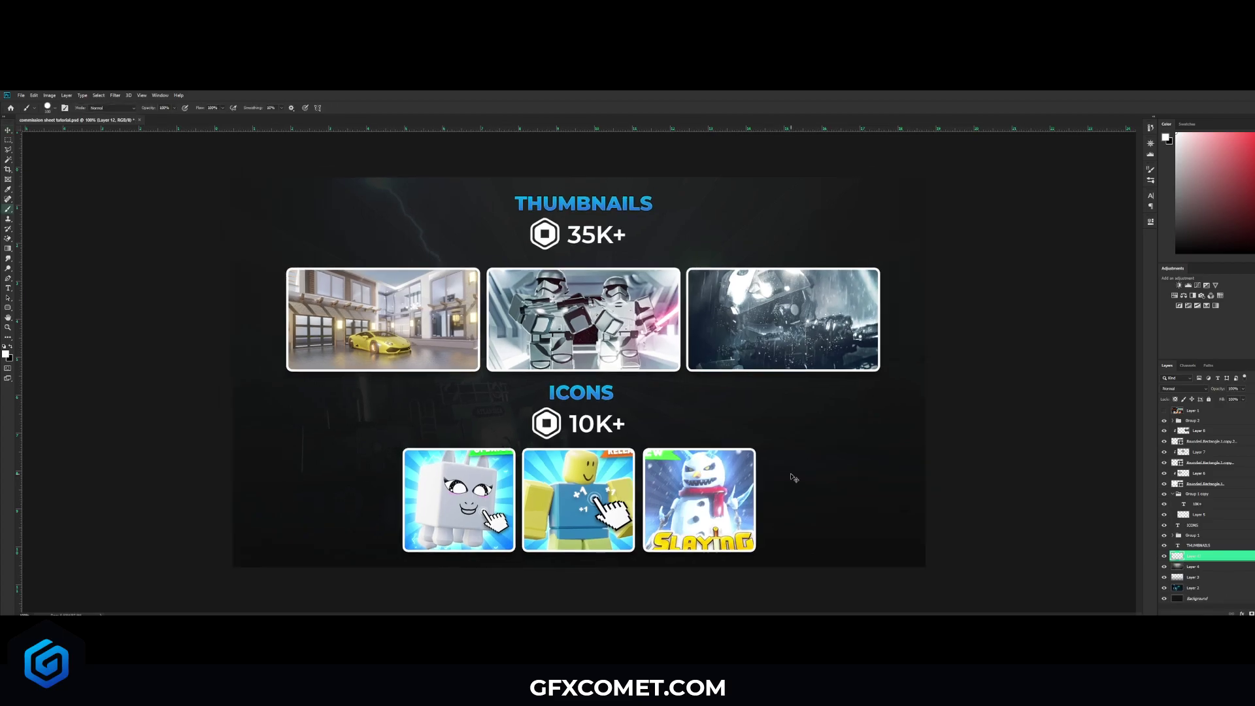
{"action": "key", "text": "ctrl+minus"}
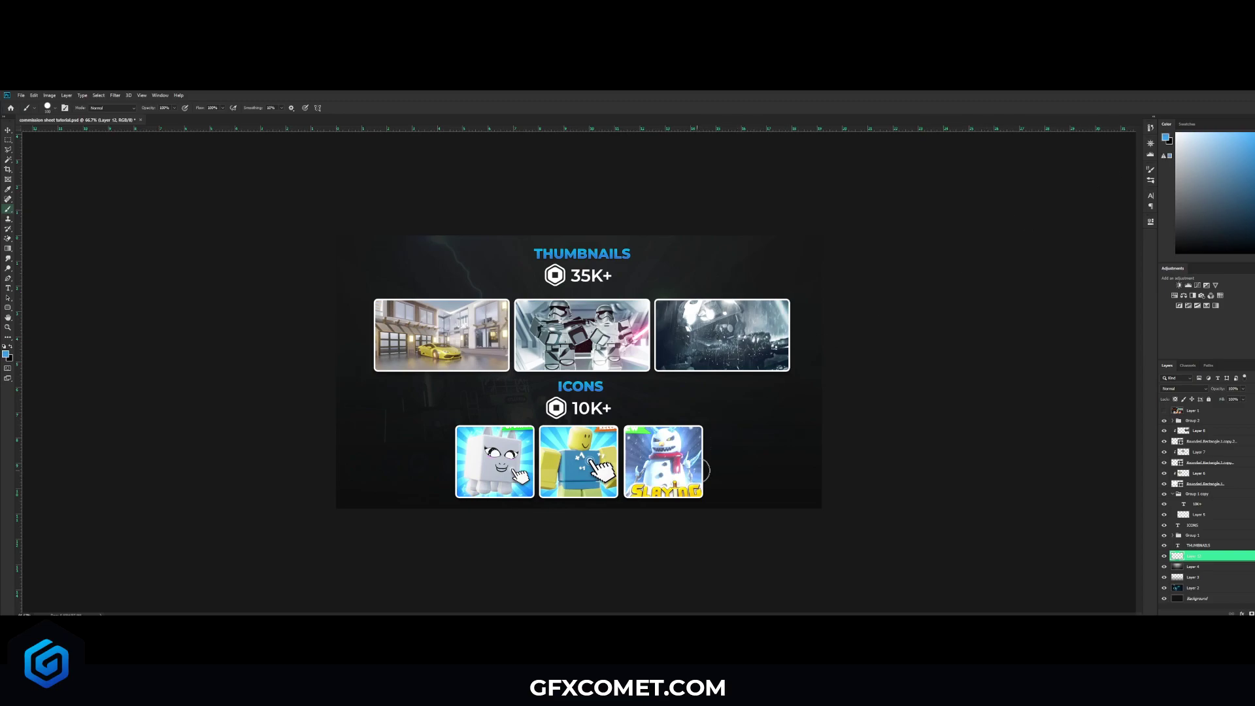
{"action": "key", "text": "bracketright"}
{"action": "key", "text": "bracketright"}
{"action": "key", "text": "bracketright"}
{"action": "key", "text": "bracketright"}
{"action": "key", "text": "bracketright"}
{"action": "key", "text": "bracketright"}
{"action": "key", "text": "bracketright"}
{"action": "key", "text": "bracketright"}
{"action": "left_click", "coordinate": [361, 514]}
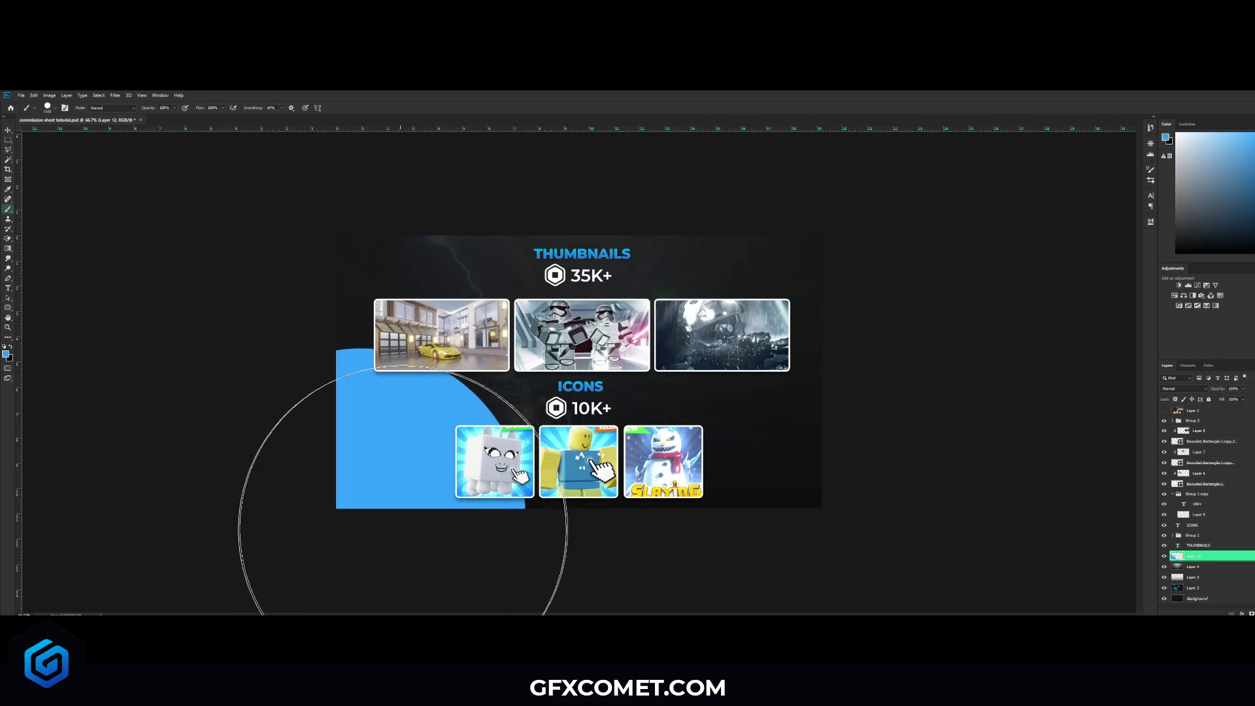
{"action": "key", "text": "ctrl+z"}
{"action": "left_click", "coordinate": [55, 108]}
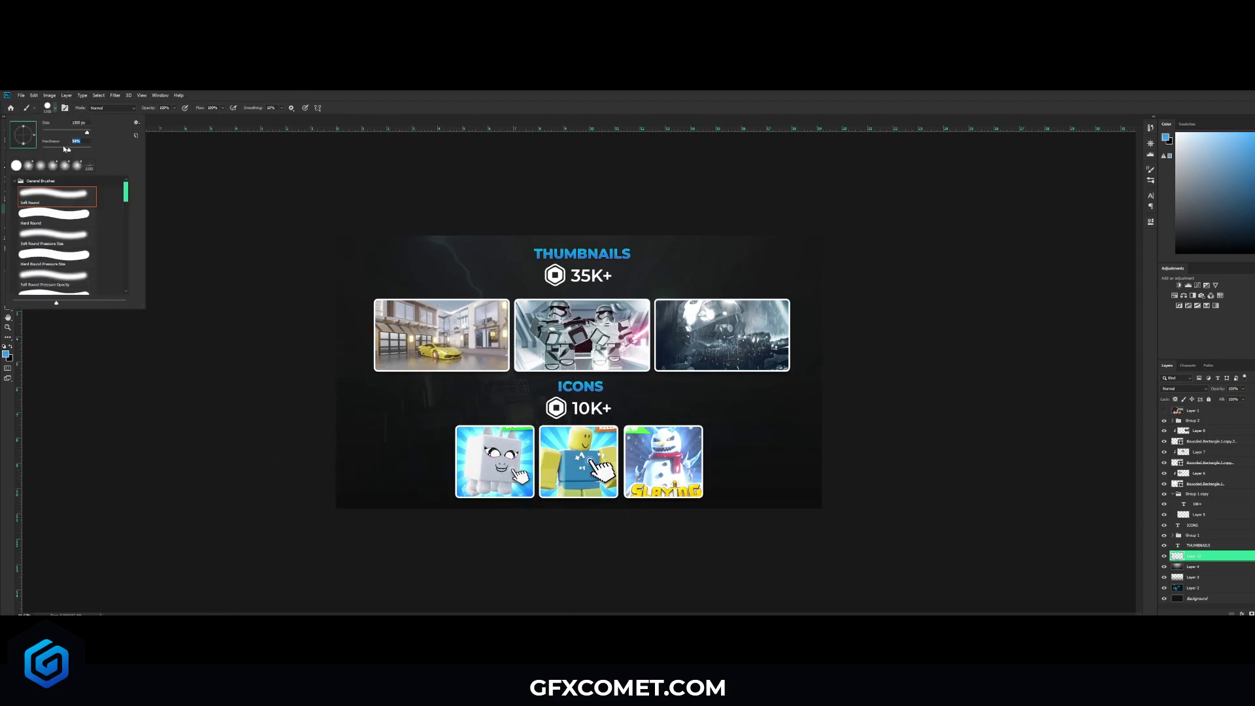
{"action": "left_click", "coordinate": [47, 107]}
{"action": "mouse_move", "coordinate": [152, 108]}
{"action": "left_mouse_down"}
{"action": "mouse_move", "coordinate": [131, 110]}
{"action": "mouse_move", "coordinate": [196, 111]}
{"action": "mouse_move", "coordinate": [183, 112]}
{"action": "left_mouse_up"}
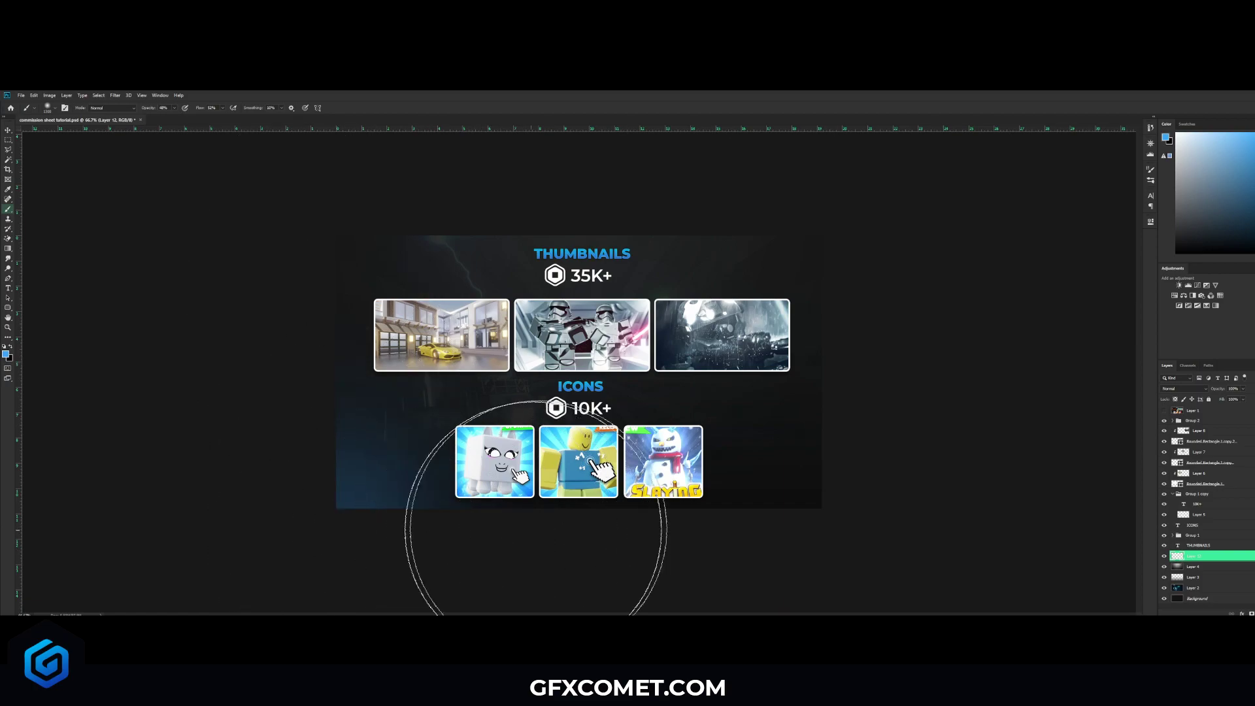
Paint a blue glow along the bottom and crimson across the top and left, set to Overlay.
{"action": "left_click_drag", "start_coordinate": [672, 546], "coordinate": [274, 561]}
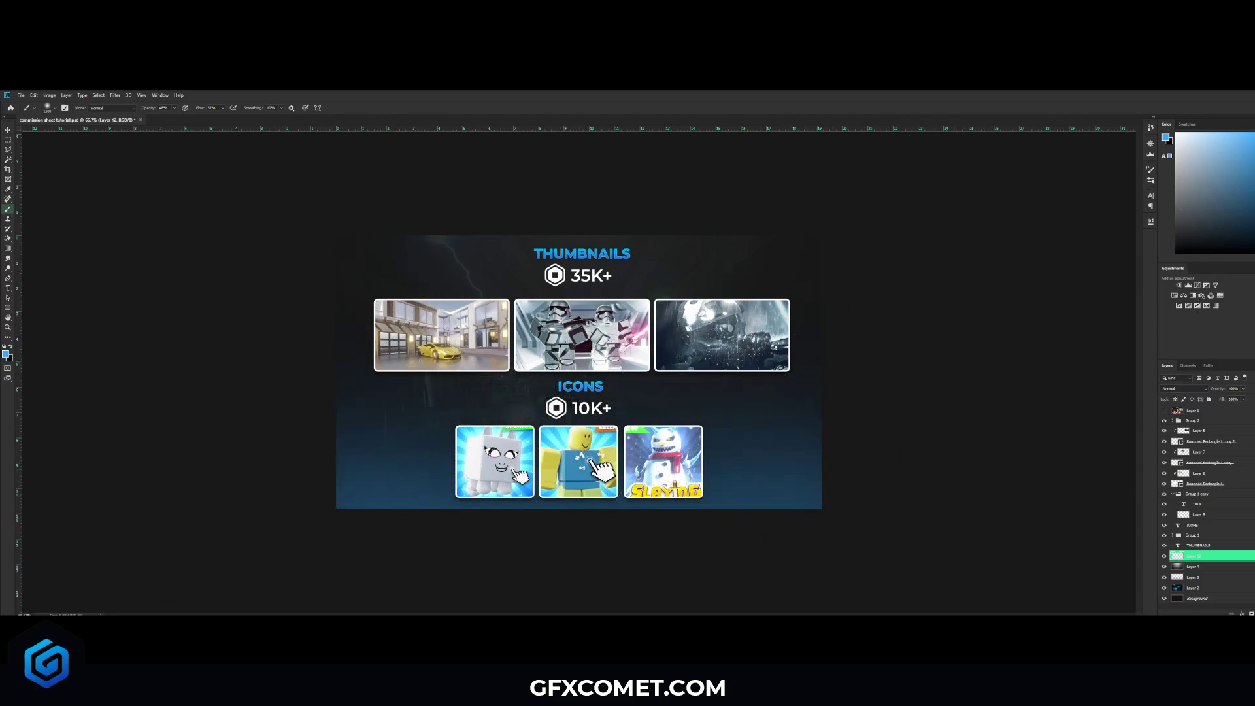
{"action": "left_click", "coordinate": [1250, 137]}
{"action": "left_click_drag", "start_coordinate": [915, 216], "coordinate": [837, 196]}
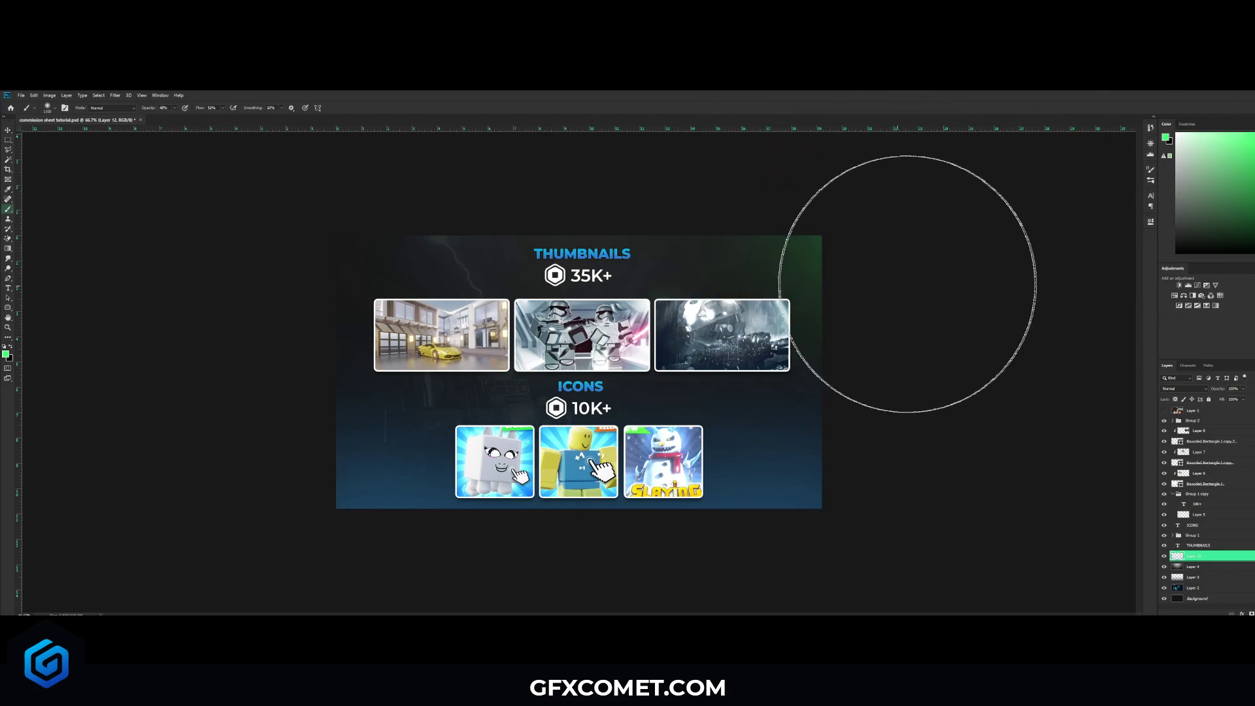
{"action": "key", "text": "ctrl+z"}
{"action": "left_click", "coordinate": [1250, 137]}
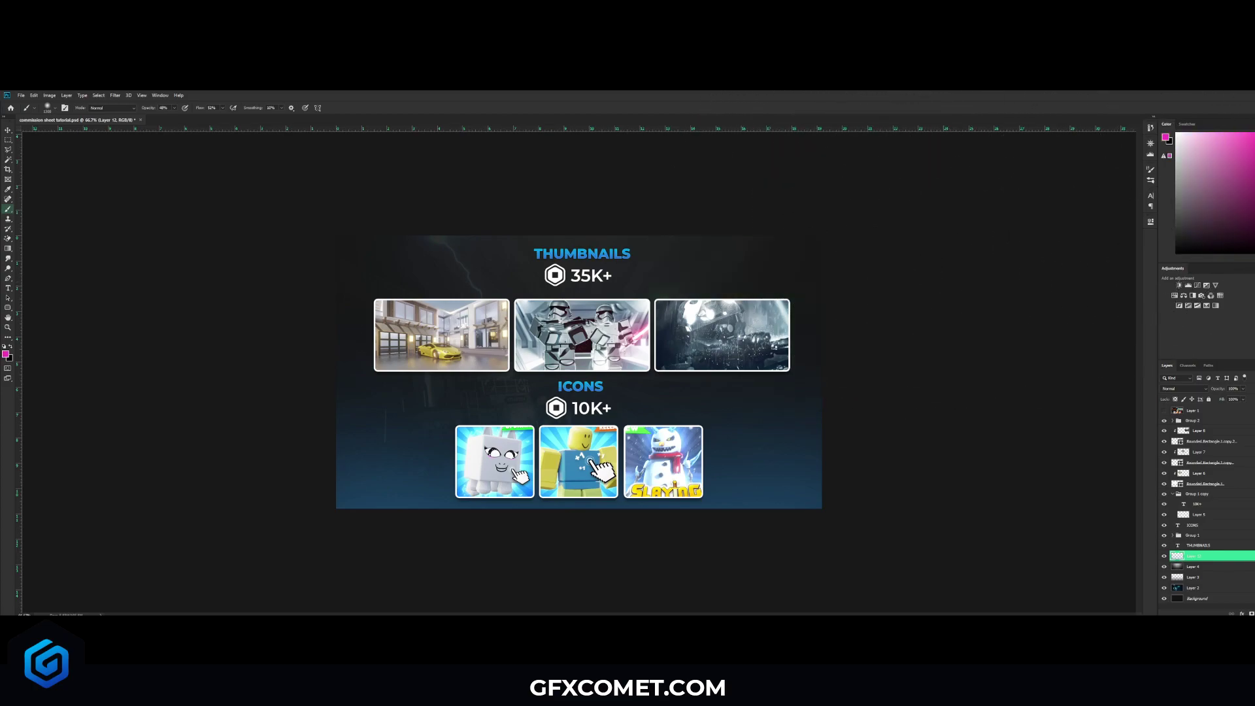
{"action": "left_click_drag", "start_coordinate": [832, 224], "coordinate": [928, 204]}
{"action": "key", "text": "ctrl+z"}
{"action": "left_click", "coordinate": [1250, 140]}
{"action": "left_click_drag", "start_coordinate": [821, 224], "coordinate": [739, 216]}
{"action": "mouse_move", "coordinate": [219, 224]}
{"action": "left_mouse_down"}
{"action": "mouse_move", "coordinate": [629, 170]}
{"action": "mouse_move", "coordinate": [882, 154]}
{"action": "left_mouse_up"}
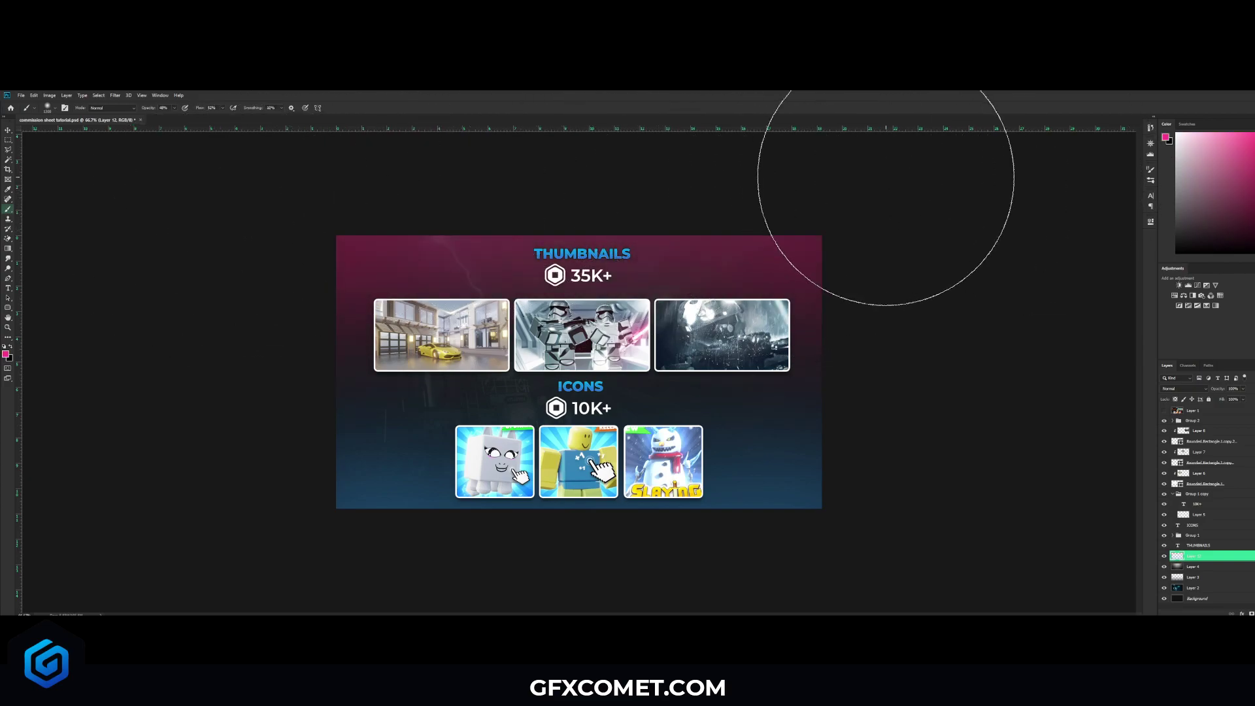
{"action": "key", "text": "ctrl+z"}
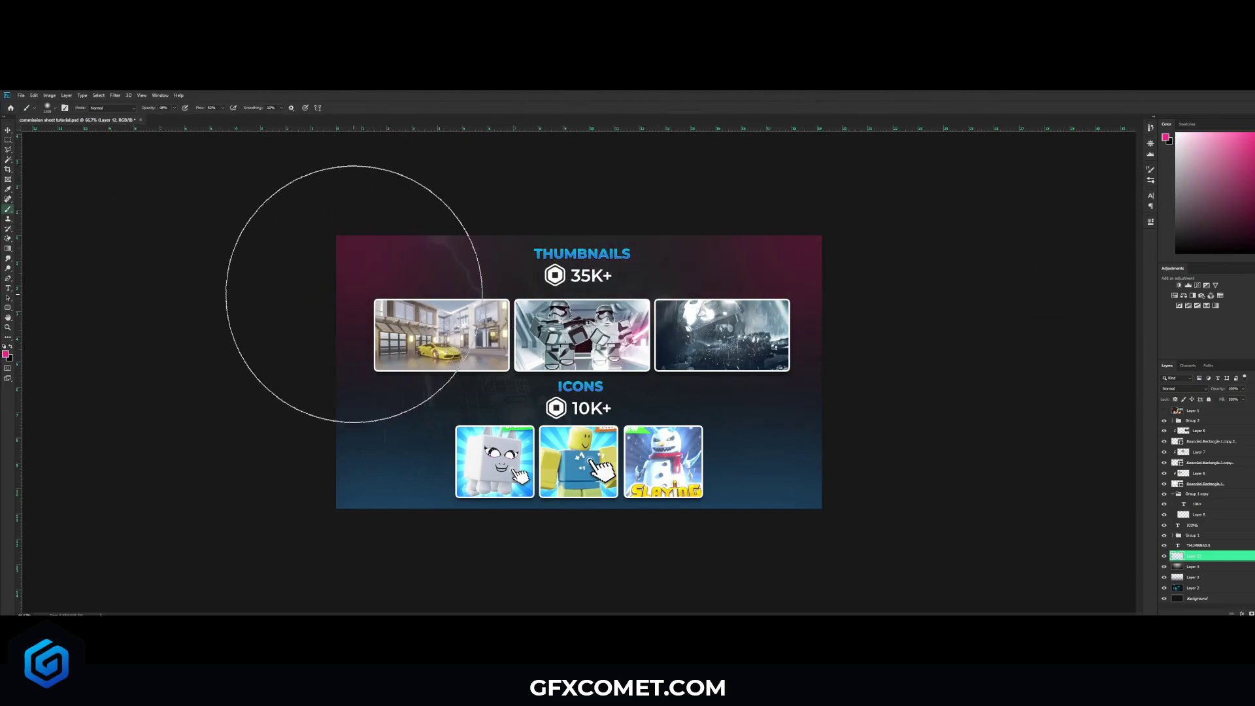
{"action": "left_click", "coordinate": [351, 252]}
{"action": "key", "text": "v"}
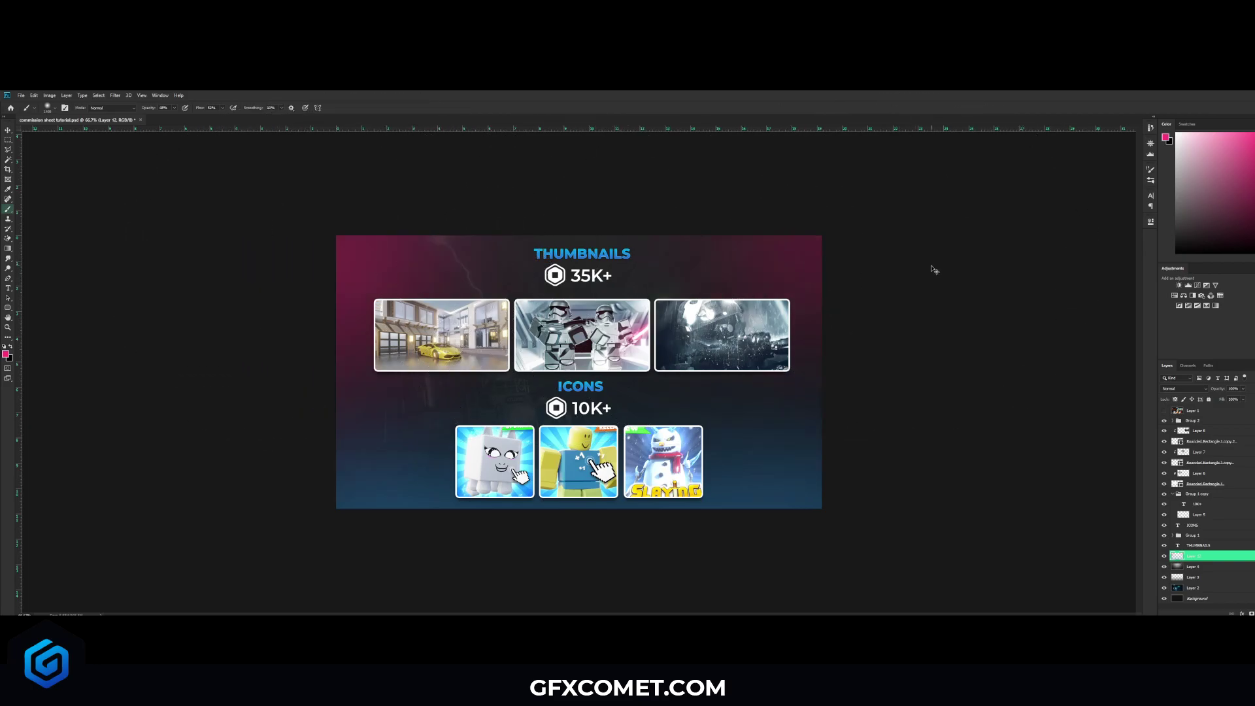
{"action": "key", "text": "shift+alt+o"}
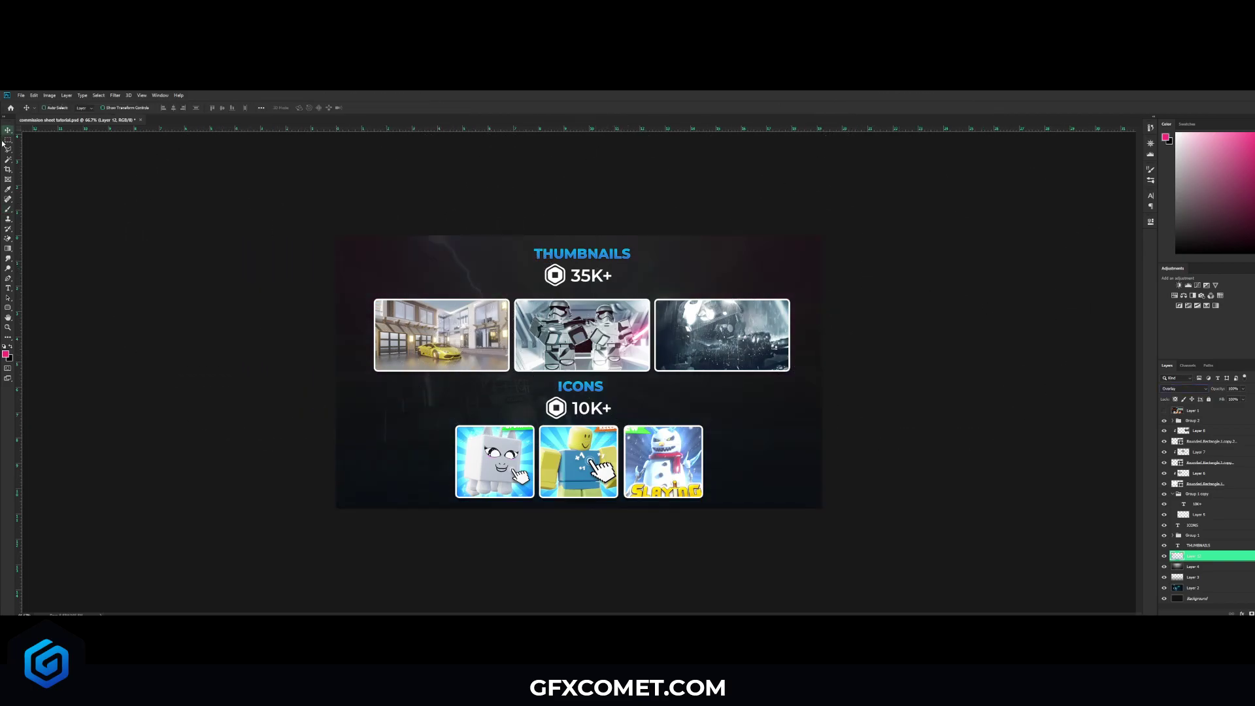
Set the glow layer's blend mode to Overlay.
{"action": "key", "text": "ctrl+j"}
{"action": "key", "text": "ctrl+z"}
{"action": "key", "text": "ctrl+z"}
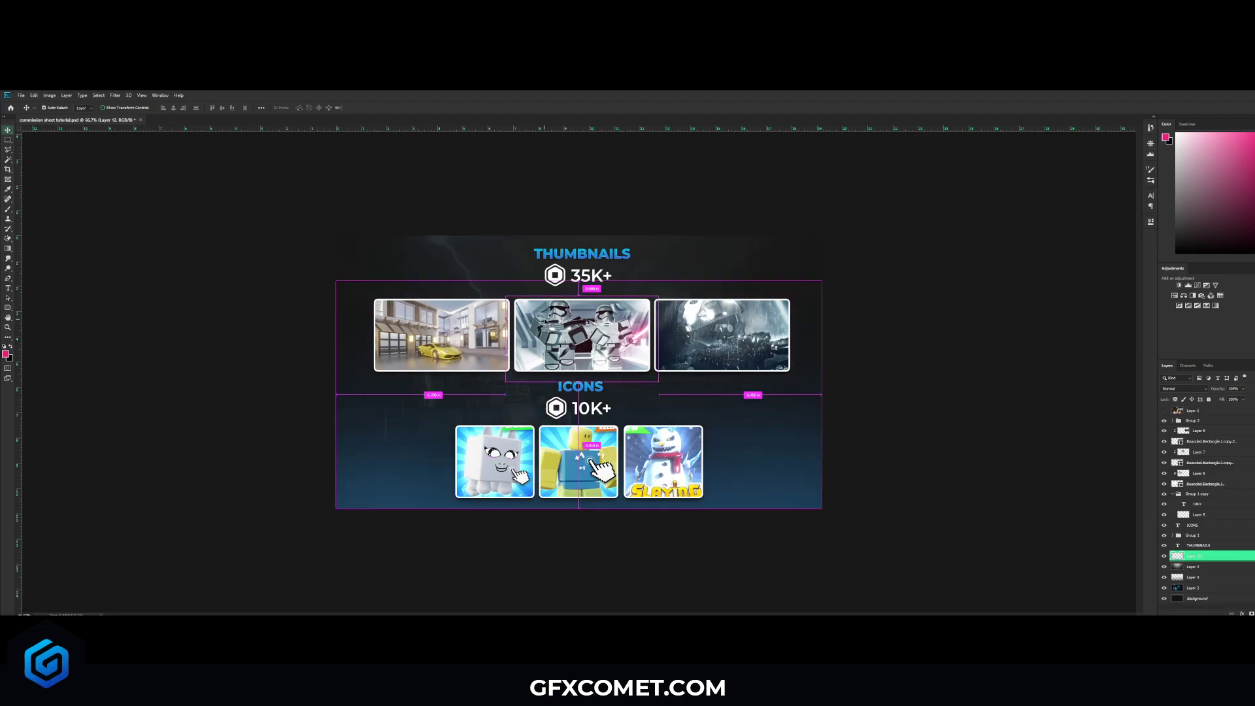
{"action": "left_click", "coordinate": [1183, 389]}
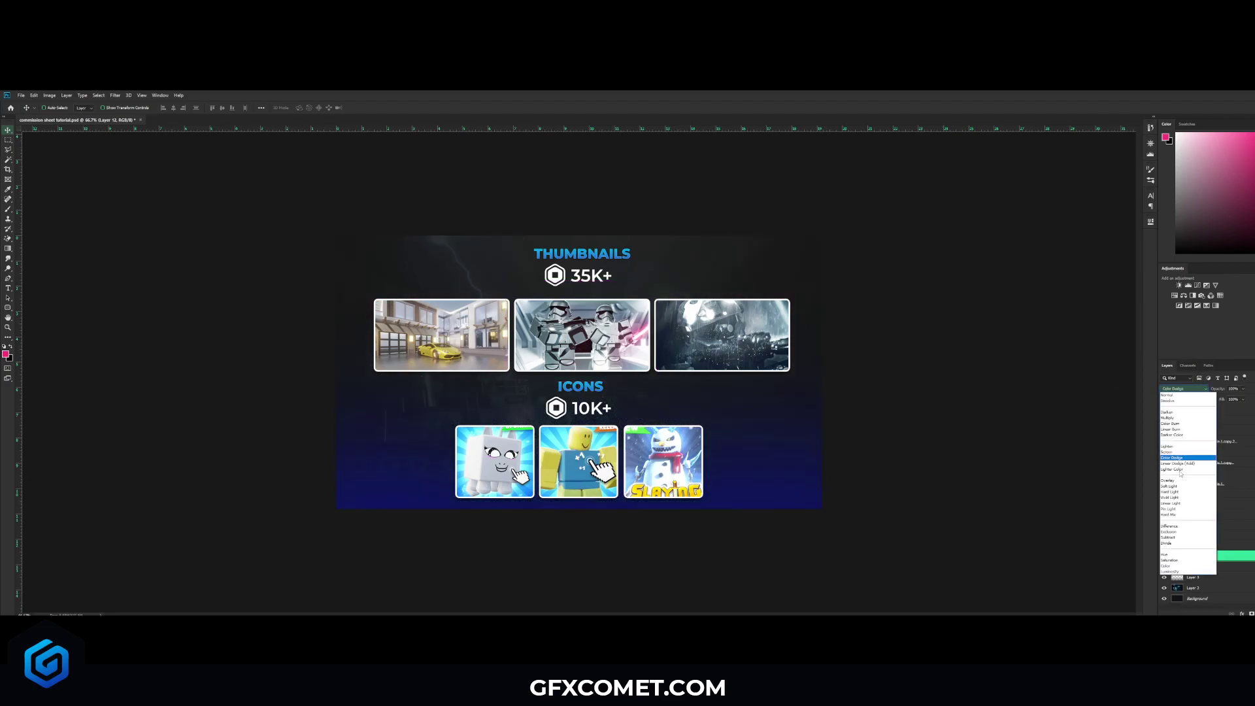
{"action": "left_click", "coordinate": [1176, 479]}
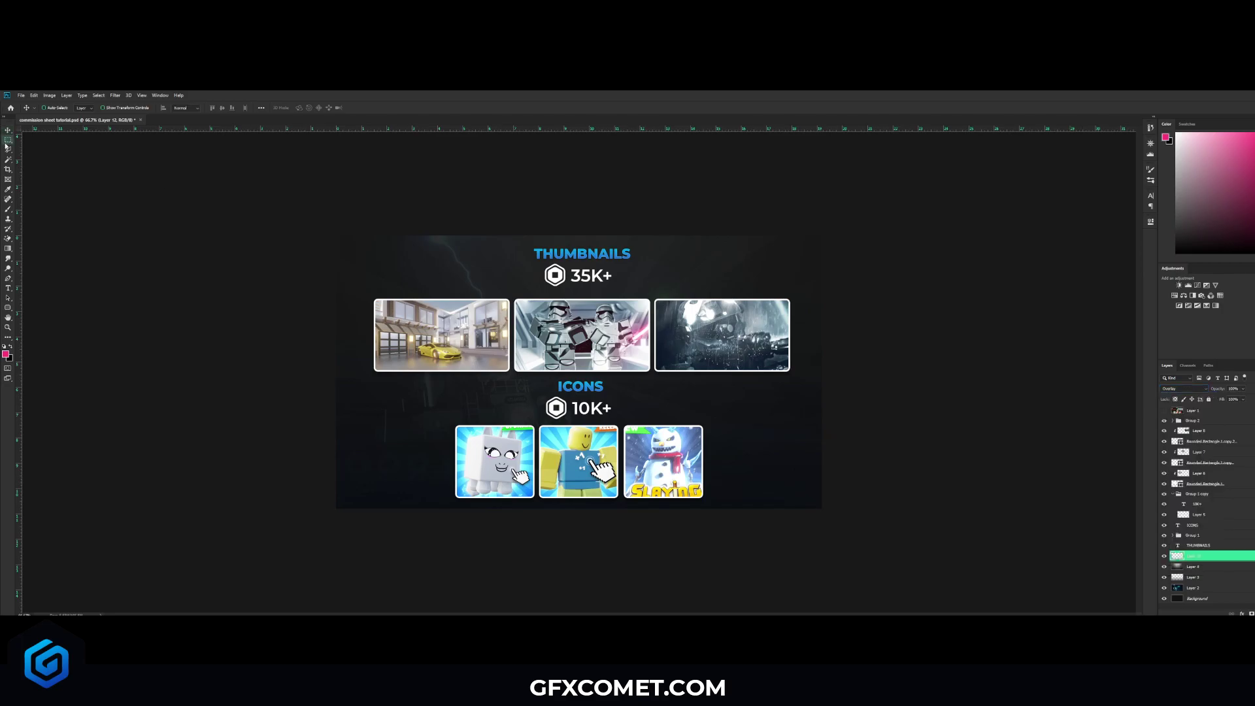
Duplicate the glow layer and set the copy to Screen at 50% opacity.
{"action": "key", "text": "ctrl"}
{"action": "key", "text": "ctrl+j"}
{"action": "key", "text": "ctrl+plus"}
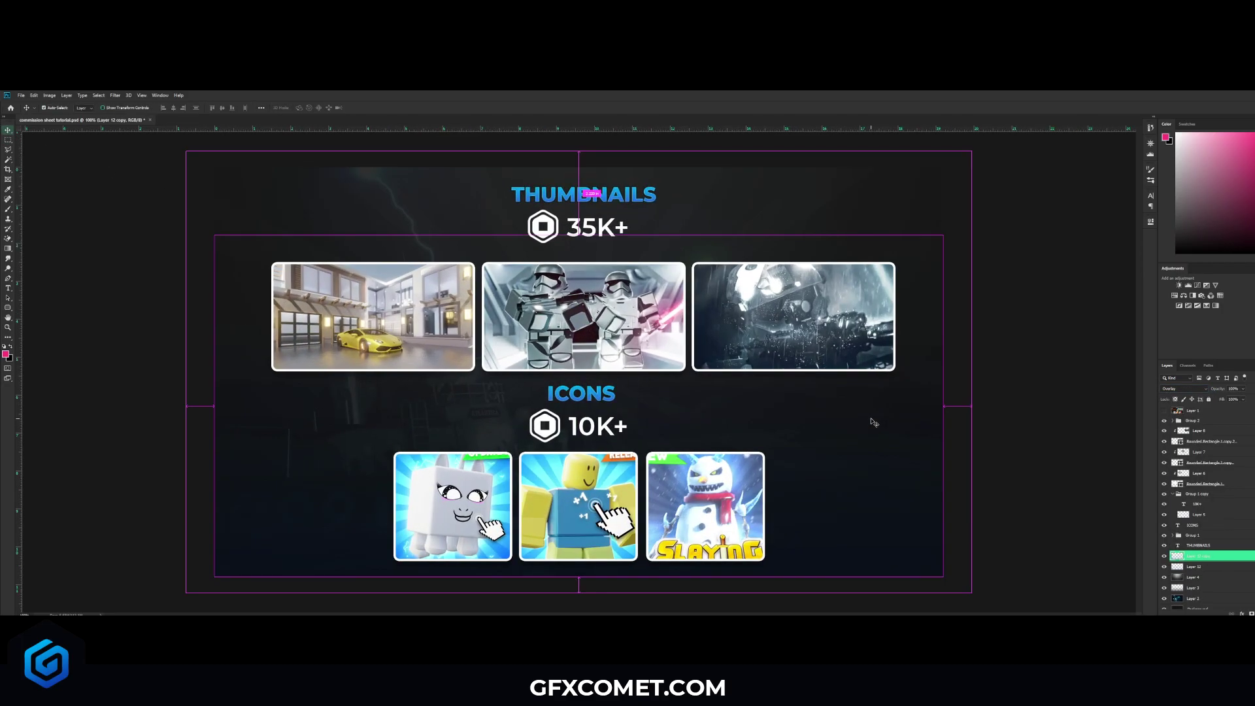
{"action": "key", "text": "ctrl+j"}
{"action": "left_click", "coordinate": [1184, 389]}
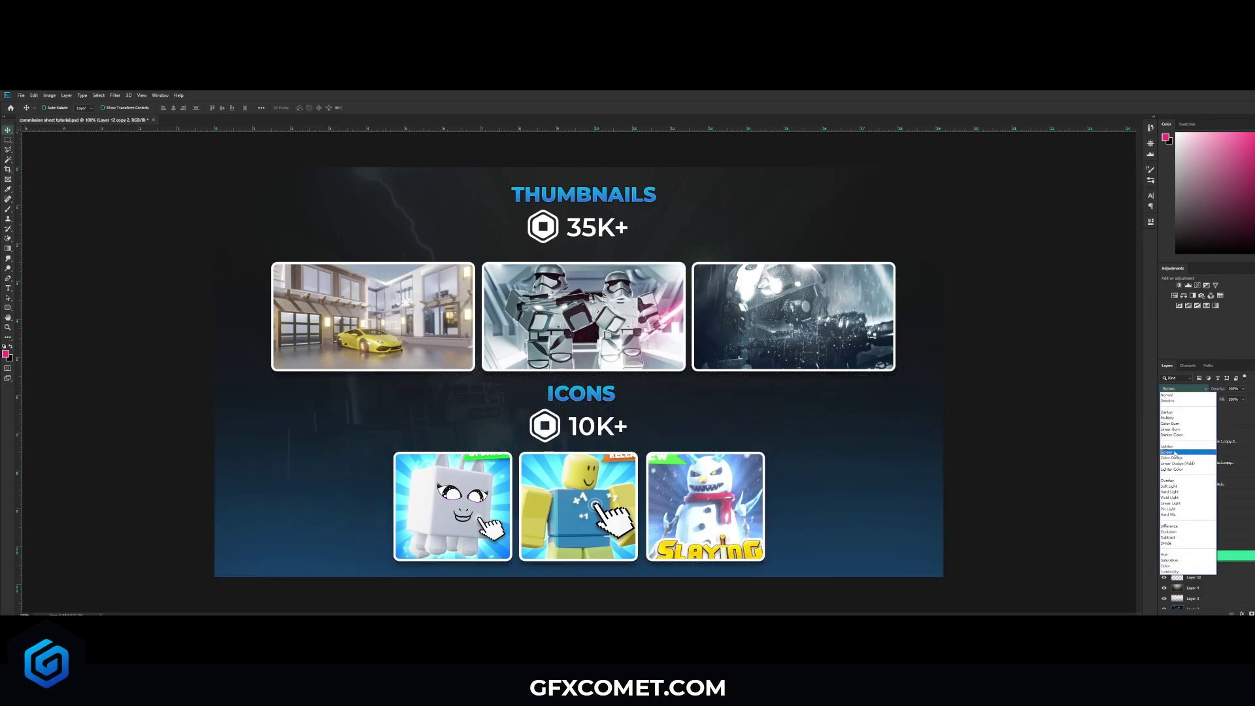
{"action": "left_click", "coordinate": [1175, 452]}
{"action": "key", "text": "5"}
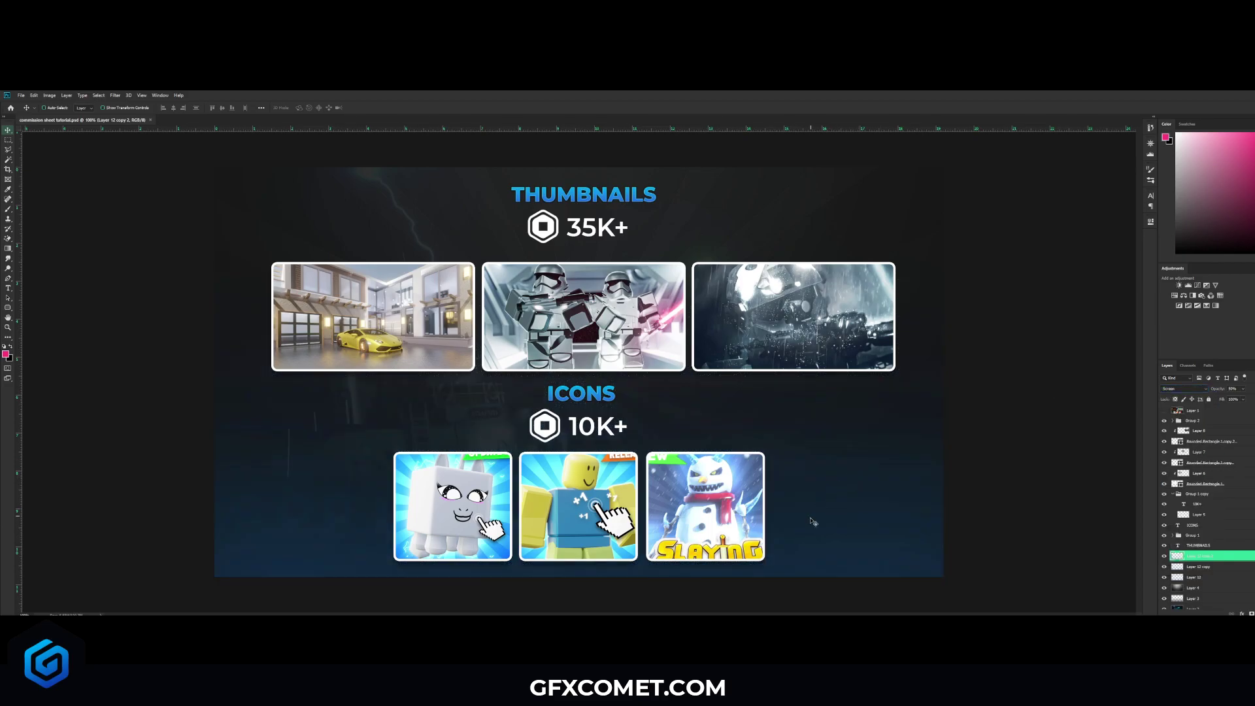